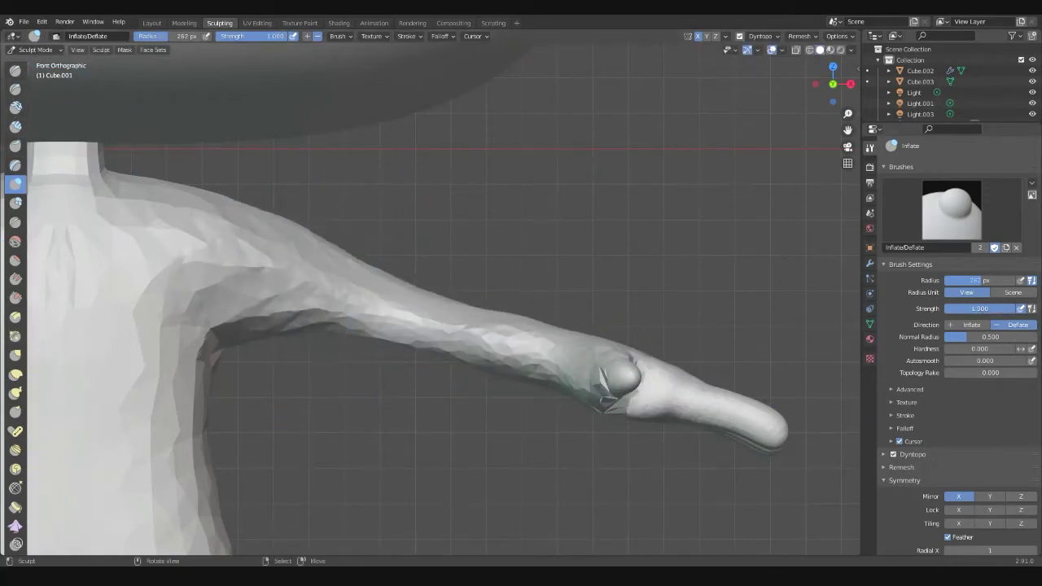
- Sculpt four separate fingers and a thumb on the hand at the end of each arm
mouse_move(430, 342)
middle_mouse_down()
mouse_move(291, 274)
mouse_move(488, 256)
mouse_move(530, 426)
mouse_move(440, 354)
middle_mouse_up()
key("ctrl+d")
key("ctrl+z")
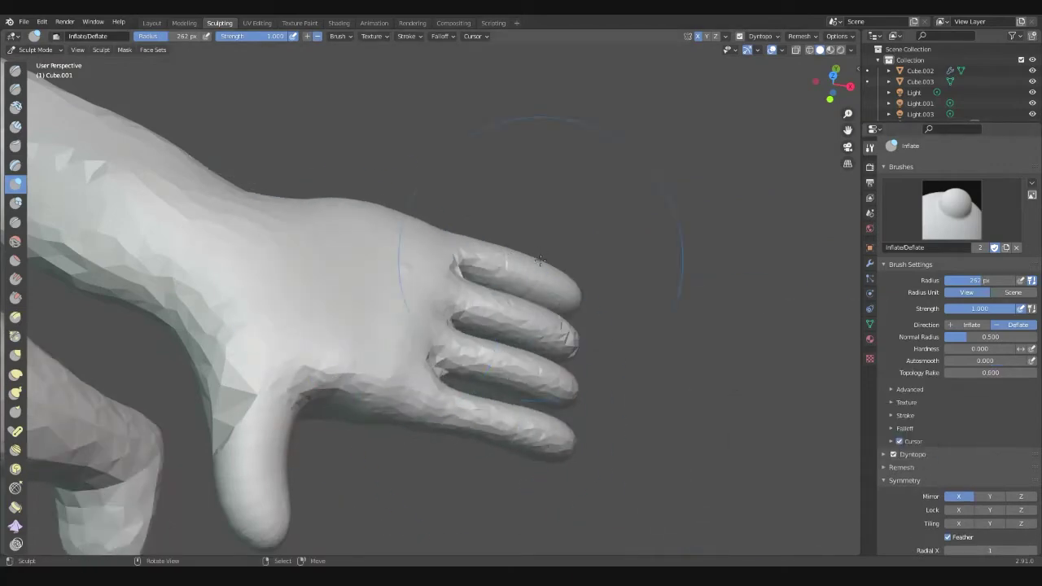
- Form the feet at the ends of the legs with the Snake Hook and Flatten brushes
key("KP_1")
mouse_move(353, 483)
middle_mouse_down("shift")
mouse_move(380, 336)
mouse_move(414, 307)
mouse_move(594, 304)
mouse_move(553, 336)
mouse_move(499, 343)
middle_mouse_up("shift")
scroll(403, 318, "up", 5)
key("k")
key("shift+t")
scroll(502, 407, "down", 5)
key("k")
- Set the Snake Hook radius to 230 px and pull pointed toes out of the front of the feet
mouse_move(503, 406)
middle_mouse_down("alt")
mouse_move(337, 319)
mouse_move(329, 269)
mouse_move(464, 343)
middle_mouse_up("alt")
key("f")
scroll(463, 343, "up", 4)
mouse_move(528, 393)
middle_mouse_down()
mouse_move(454, 310)
mouse_move(482, 279)
middle_mouse_up()
middle_click_drag(447, 346, 423, 439)
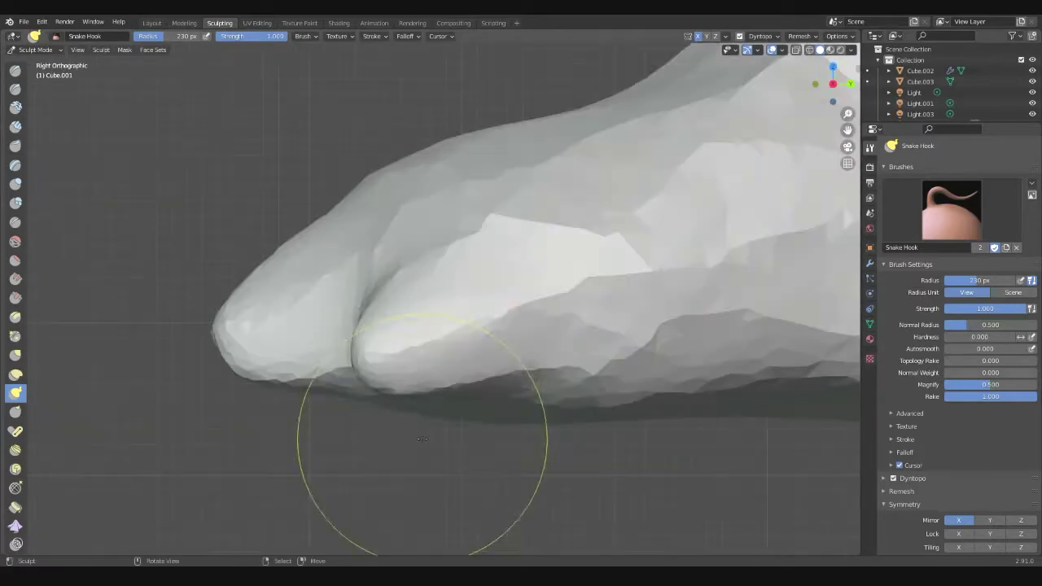
middle_click_drag(536, 397, 424, 342)
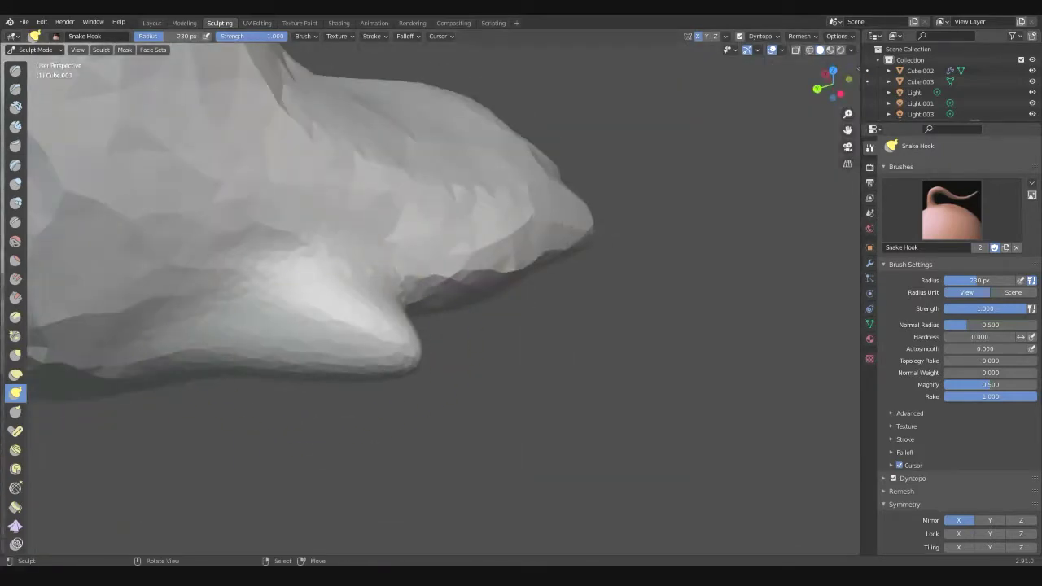
mouse_move(508, 333)
middle_mouse_down()
mouse_move(609, 333)
mouse_move(558, 348)
mouse_move(489, 328)
middle_mouse_up()
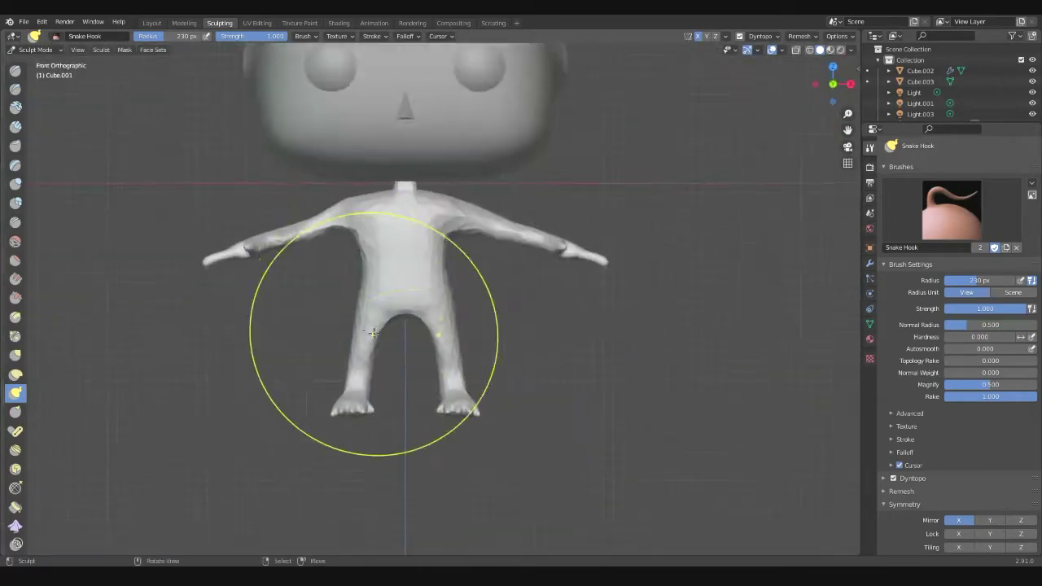
- Refine the surface of the torso and legs on the body mesh in sculpt mode
scroll(454, 256, "up", 8)
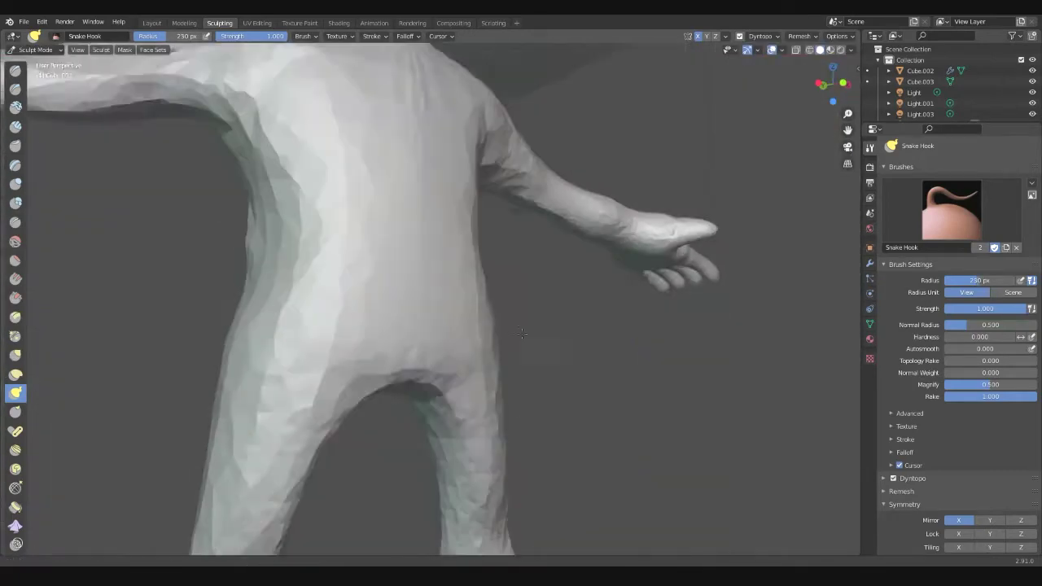
scroll(522, 332, "down", 4)
middle_click_drag(522, 332, 540, 386)
scroll(522, 310, "up", 5)
scroll(488, 337, "up", 4)
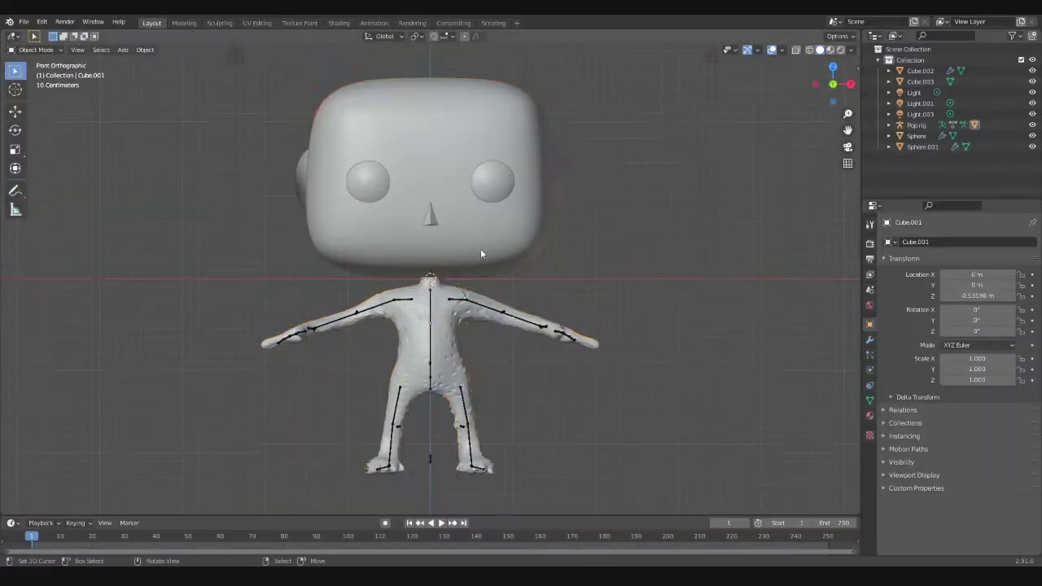
- Try parenting the body mesh to the Pop rig armature and moving the hips control bone along Z
scroll(456, 292, "up", 3)
left_click(456, 292)
left_click(434, 293, "shift")
key("ctrl+p")
left_click(405, 362)
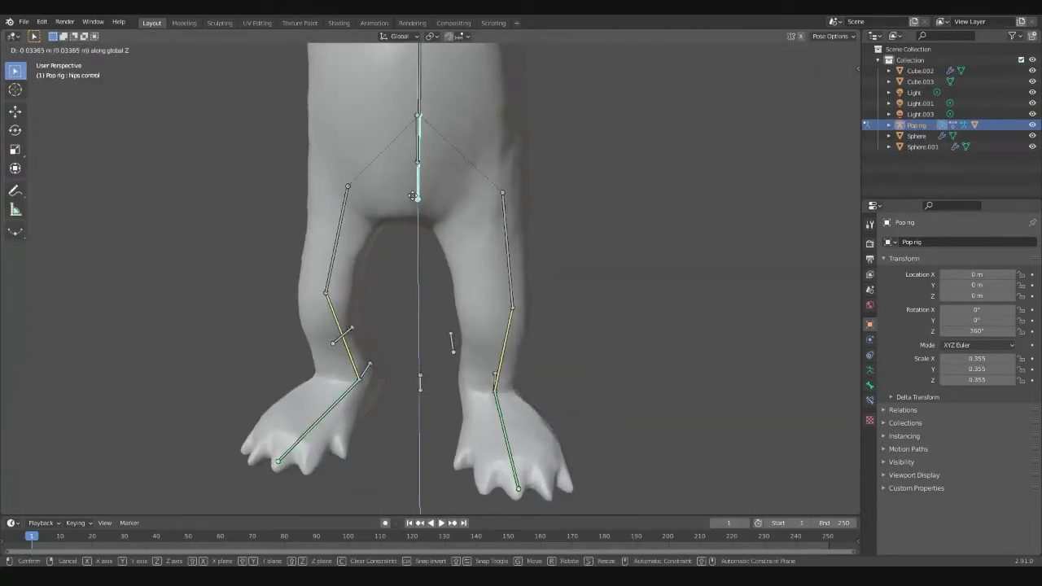
middle_click_drag(572, 175, 550, 190, "shift")
left_click(444, 329)
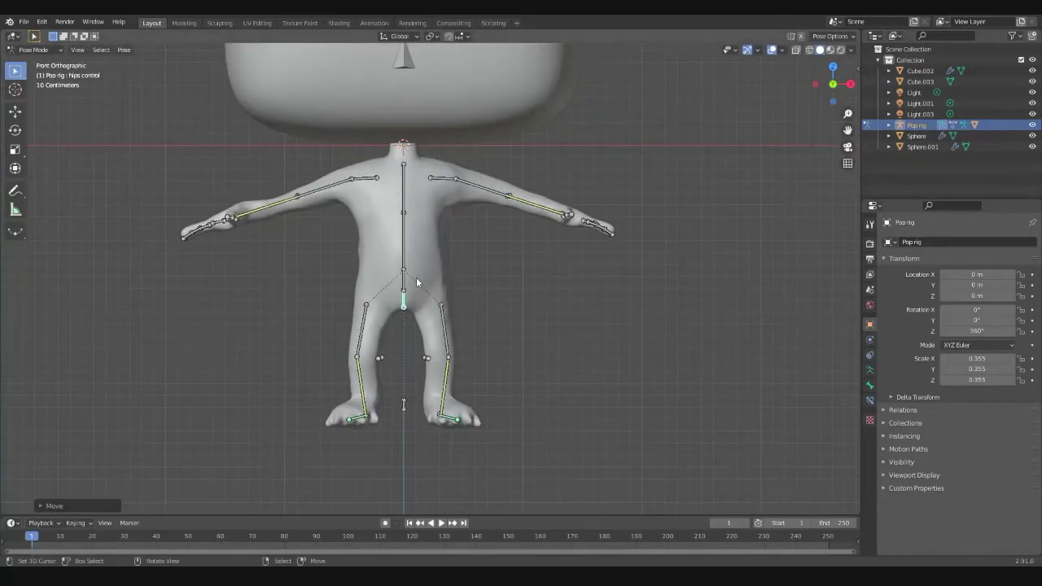
- Leave pose mode and reshape the body mesh with the Snake Hook brush, adjusting the belly and lengthening the fingers and thumb
key("KP_3")
scroll(234, 310, "up", 5)
left_click(33, 50)
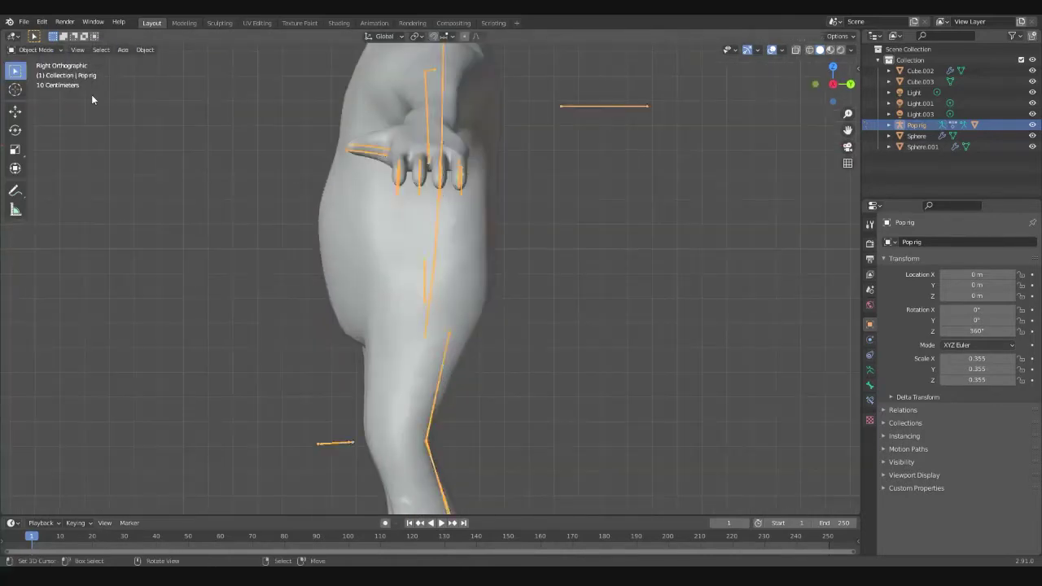
left_click(414, 272)
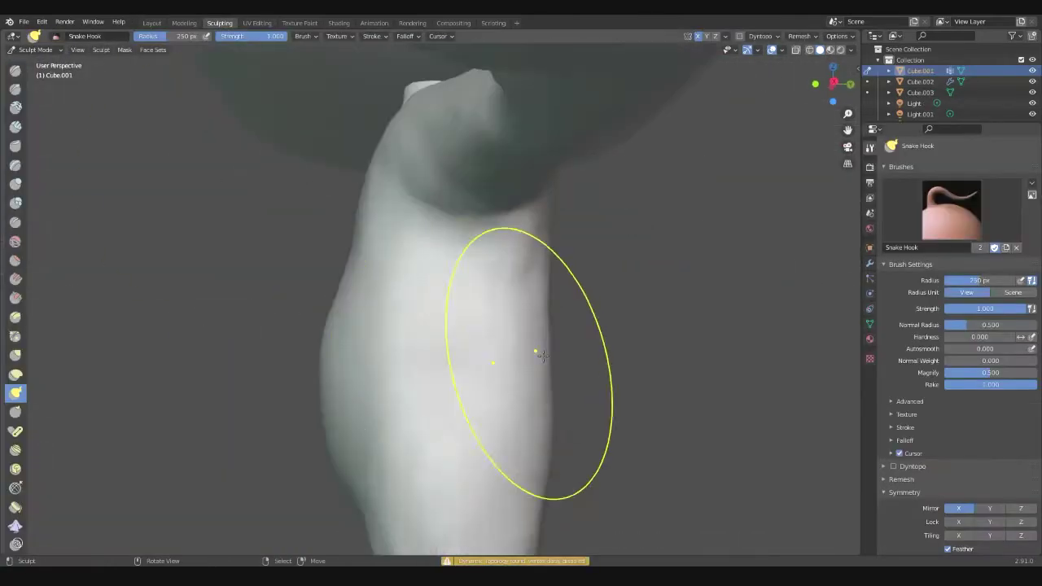
mouse_move(371, 441)
middle_mouse_down()
mouse_move(360, 326)
mouse_move(384, 367)
mouse_move(328, 328)
middle_mouse_up()
scroll(289, 361, "up", 3)
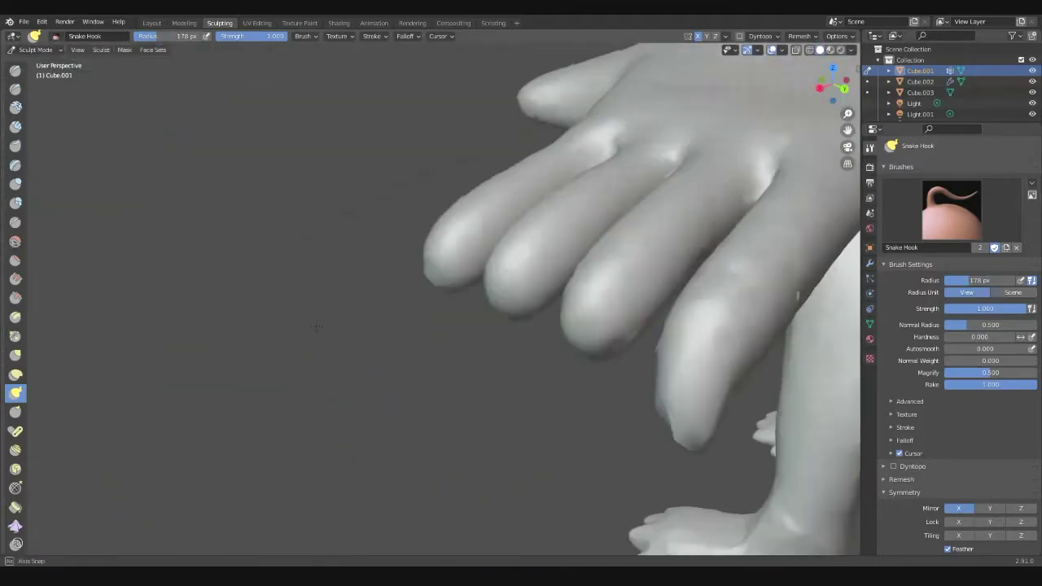
middle_click_drag(317, 326, 510, 307)
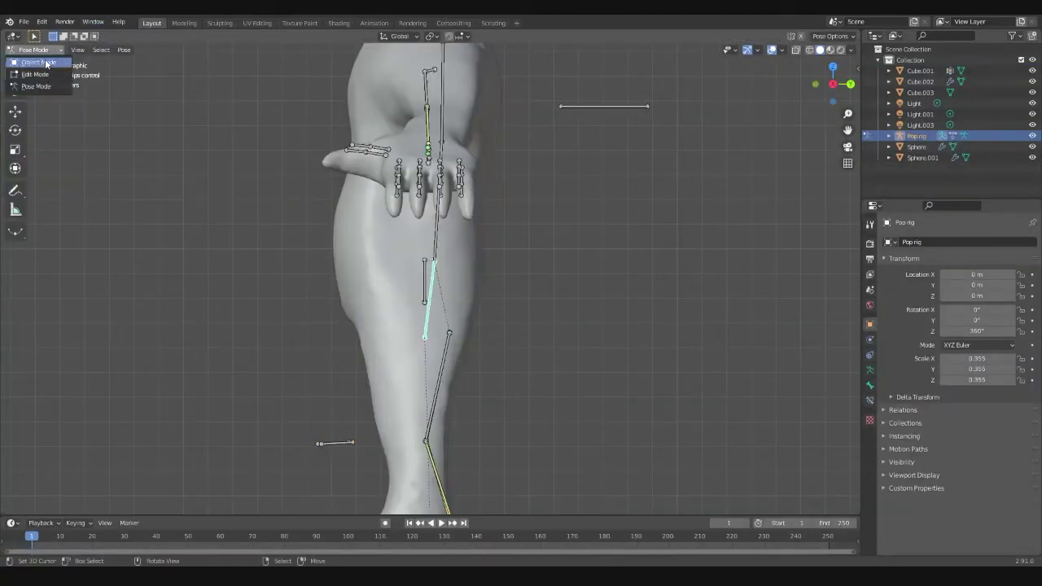
- Parent the body mesh to the Pop rig with automatic weights and rotate its bones so the arms hang beside the torso
left_click(219, 23)
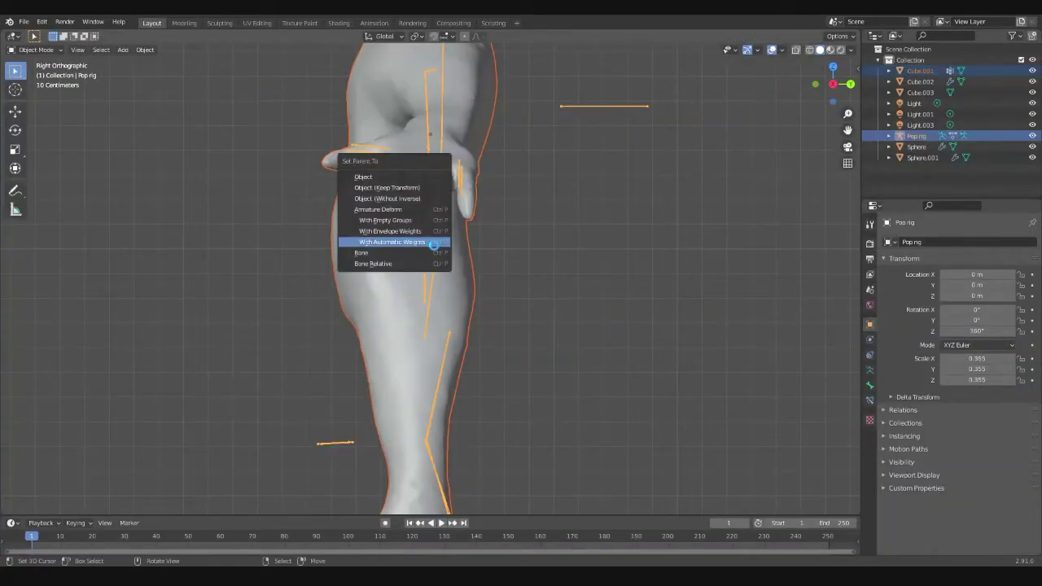
left_click(433, 243)
key("KP_1")
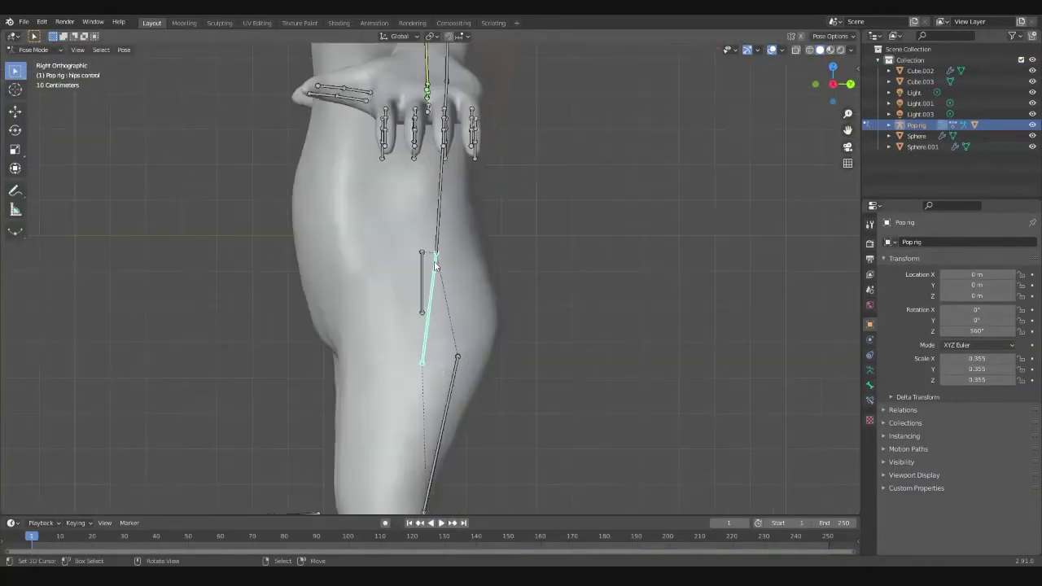
key("r")
left_click(481, 203)
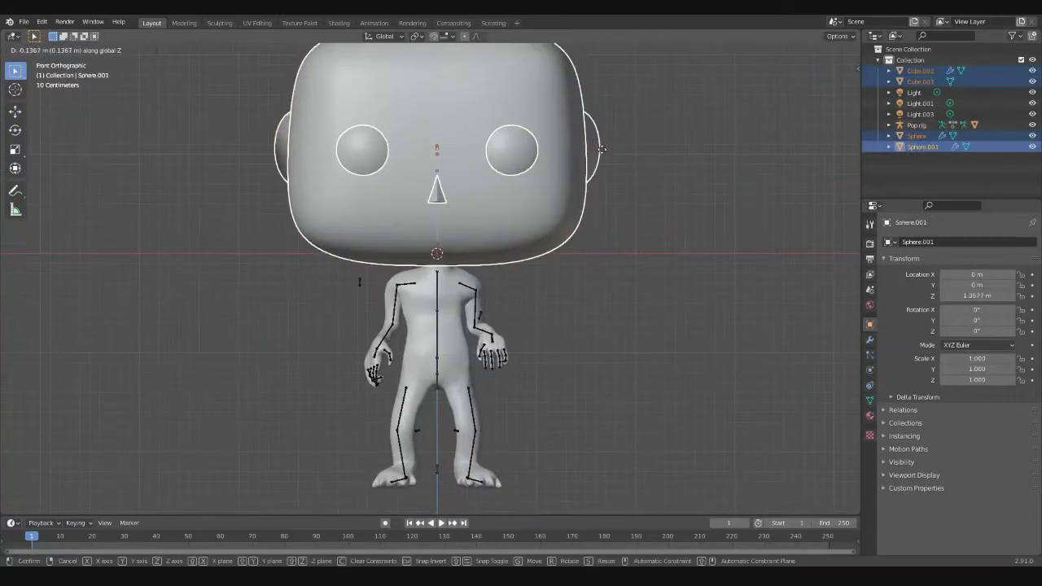
- Lower the head with its parts onto the neck and delete the cone nose and the side ears
key("KP_3")
key("x")
left_click(407, 184)
middle_click_drag(384, 252, 384, 289, "shift")
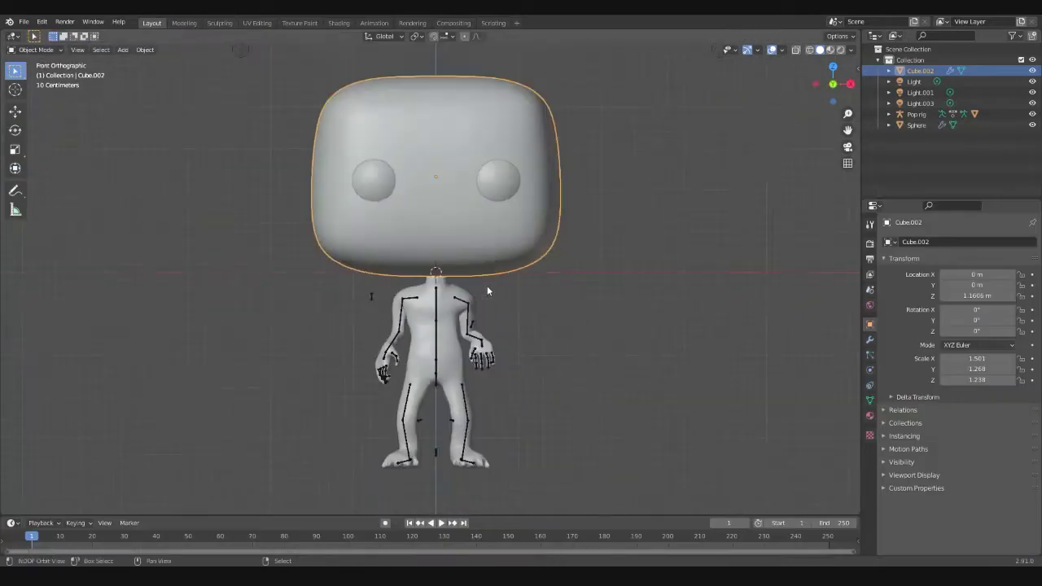
- Enable dynamic topology on the head mesh and pull a nose and muzzle out of the face with Snake Hook
left_click(890, 466)
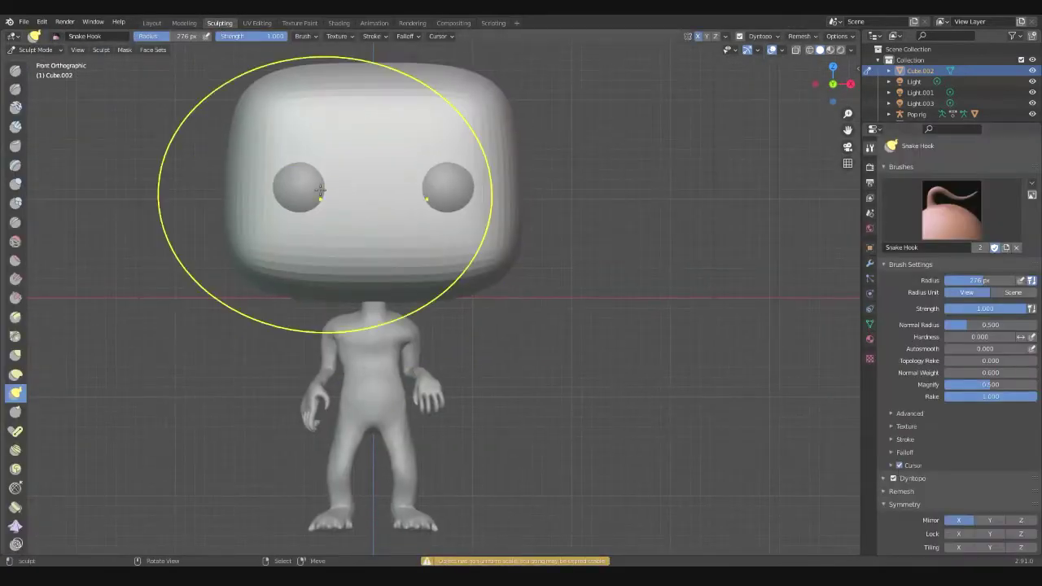
scroll(447, 321, "up", 4)
middle_click_drag(447, 321, 417, 332)
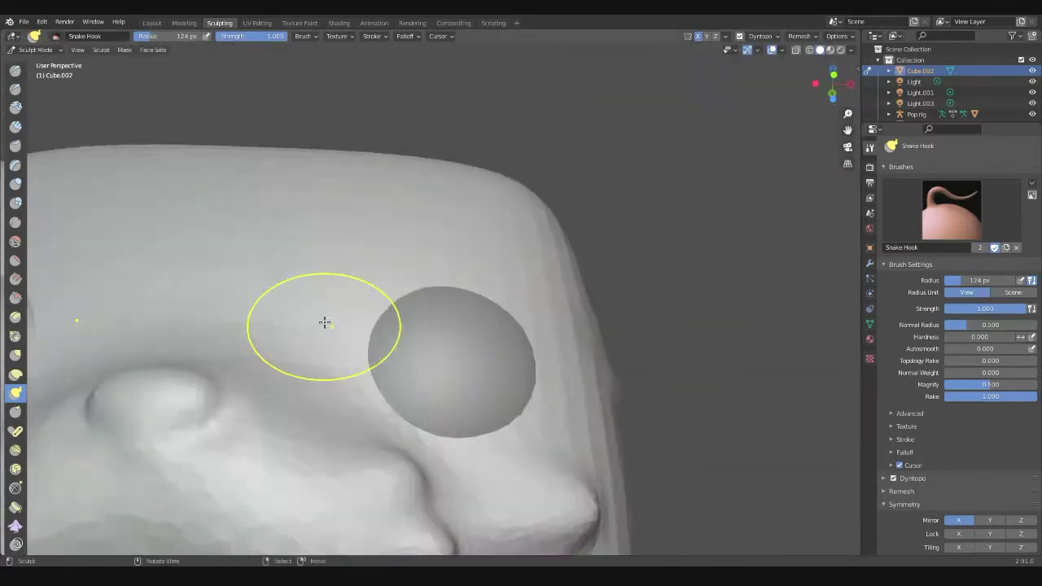
- Shape symmetrical cheek bumps and jaw corners on the sides of the head with Snake Hook, varying the brush radius
key("f")
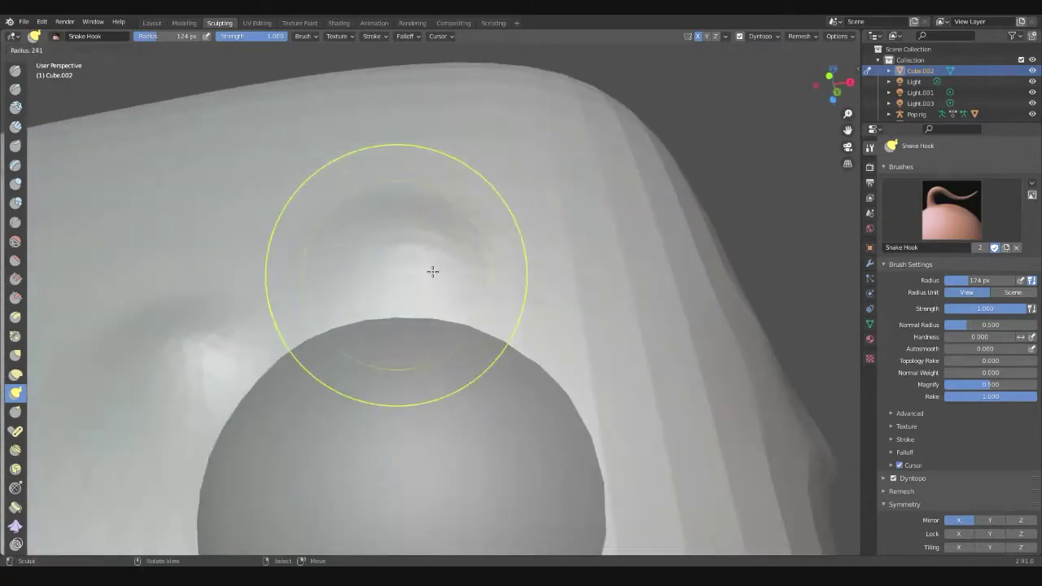
mouse_move(266, 354)
middle_mouse_down()
mouse_move(554, 340)
mouse_move(428, 310)
mouse_move(390, 317)
mouse_move(470, 323)
middle_mouse_up()
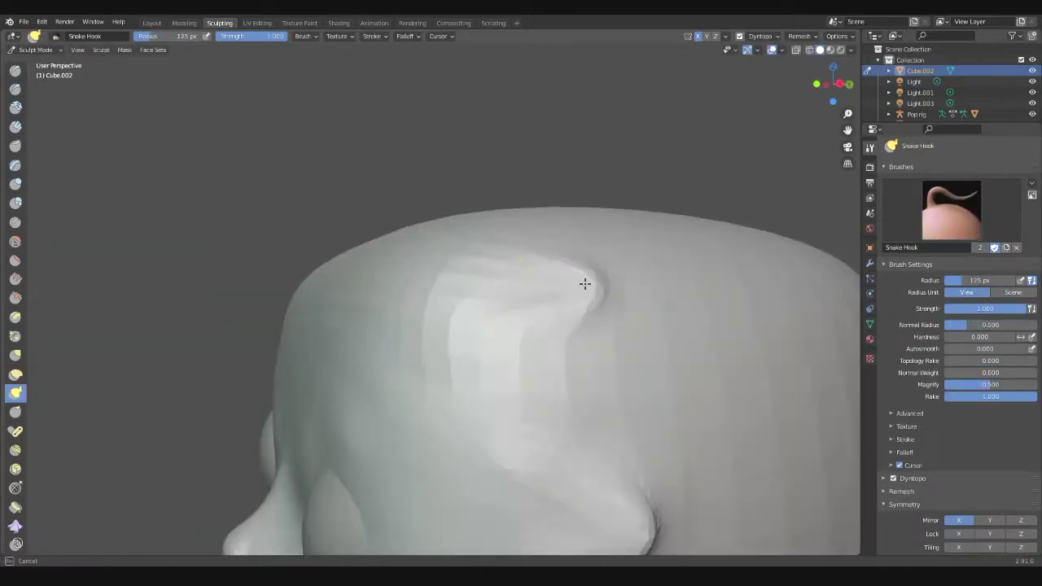
middle_click_drag(584, 284, 364, 236)
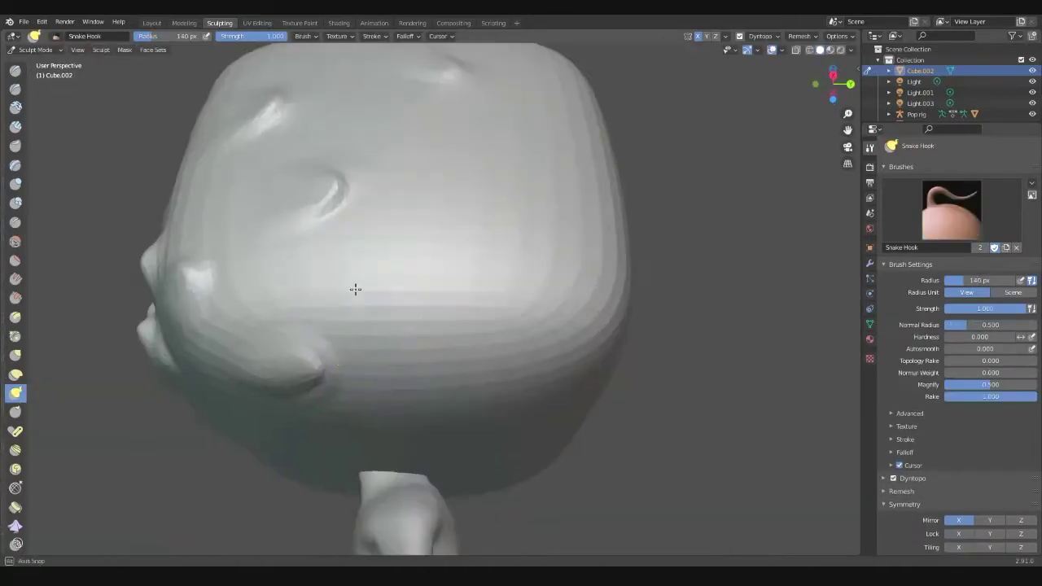
mouse_move(355, 288)
middle_mouse_down()
mouse_move(434, 310)
mouse_move(424, 301)
middle_mouse_up()
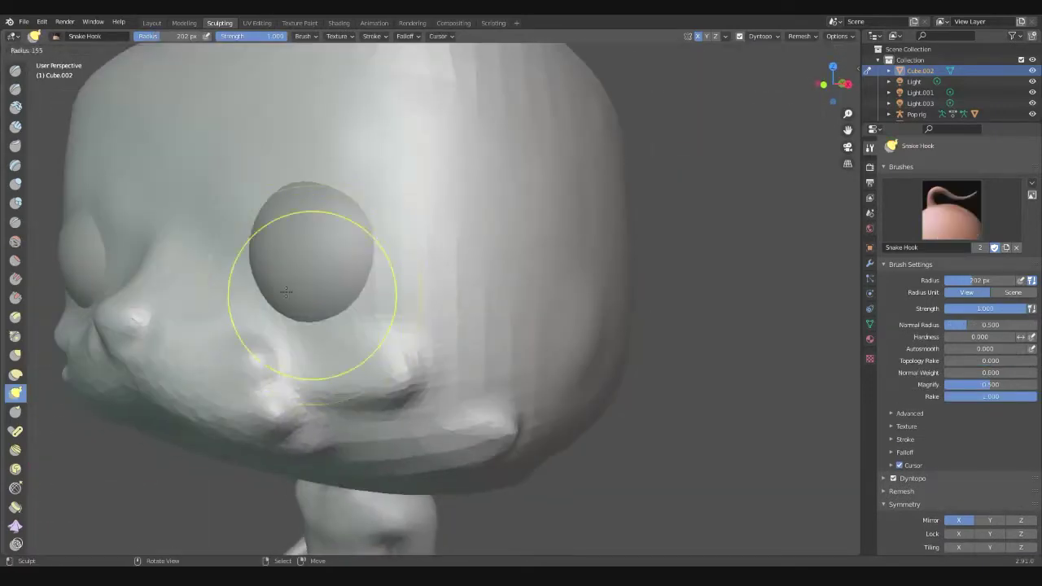
key("f")
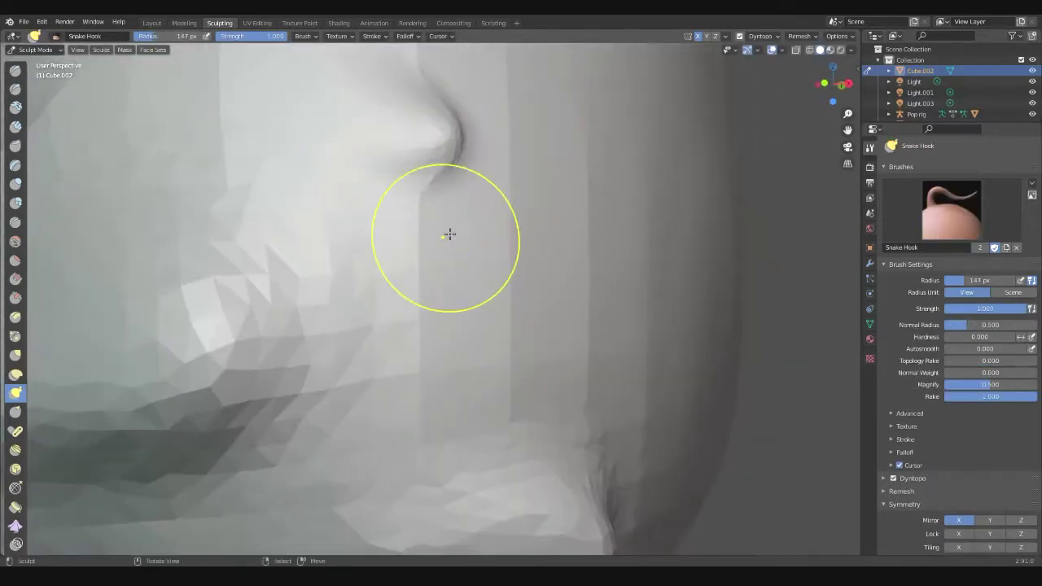
left_click_drag(448, 233, 482, 153)
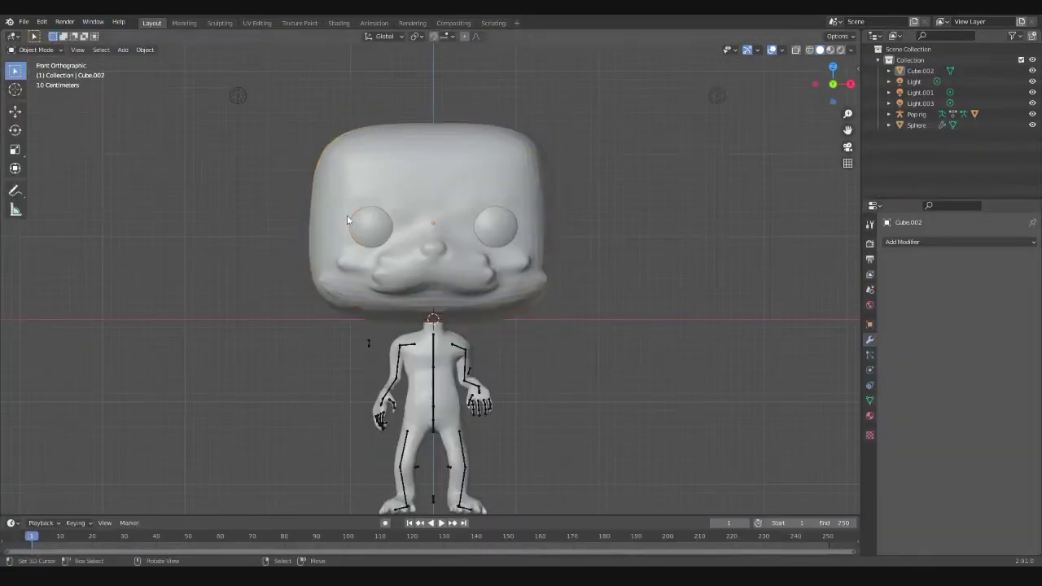
- Sculpt pointed ears on the head's upper corners and hollow them with the Draw brush set to Subtract at 117 px
key("shift+a")
mouse_move(489, 312)
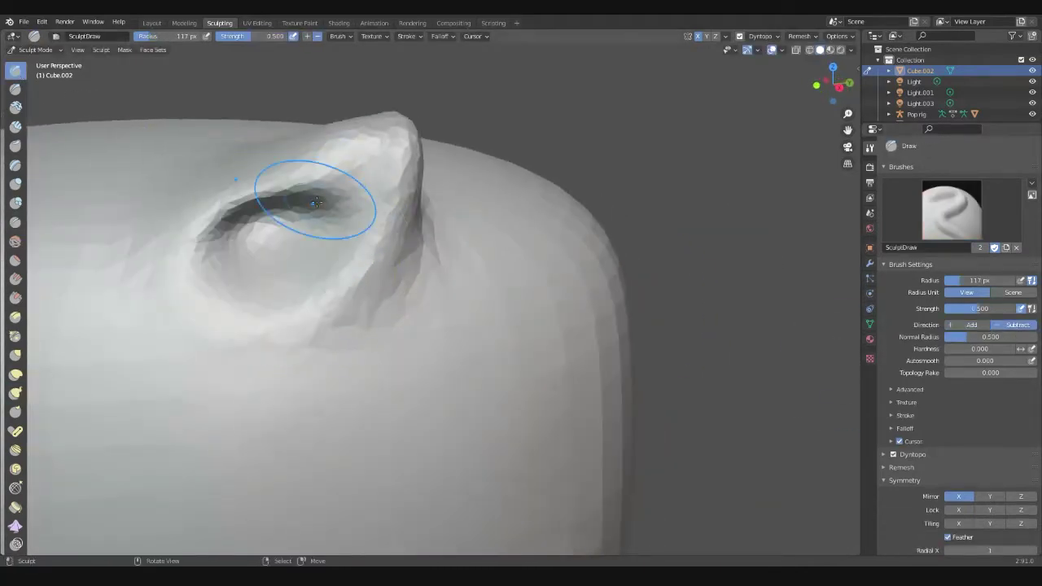
left_click_drag(282, 218, 236, 307)
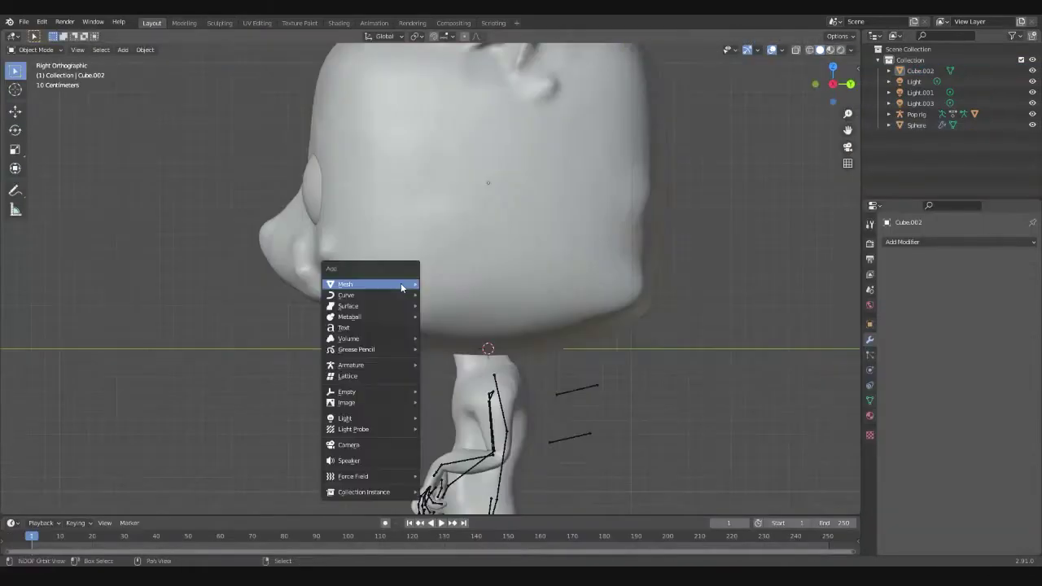
- Add a sphere mesh below the muzzle and sculpt it into a lower jaw with the Snake Hook brush mirrored on X
mouse_move(372, 281)
left_click(437, 304)
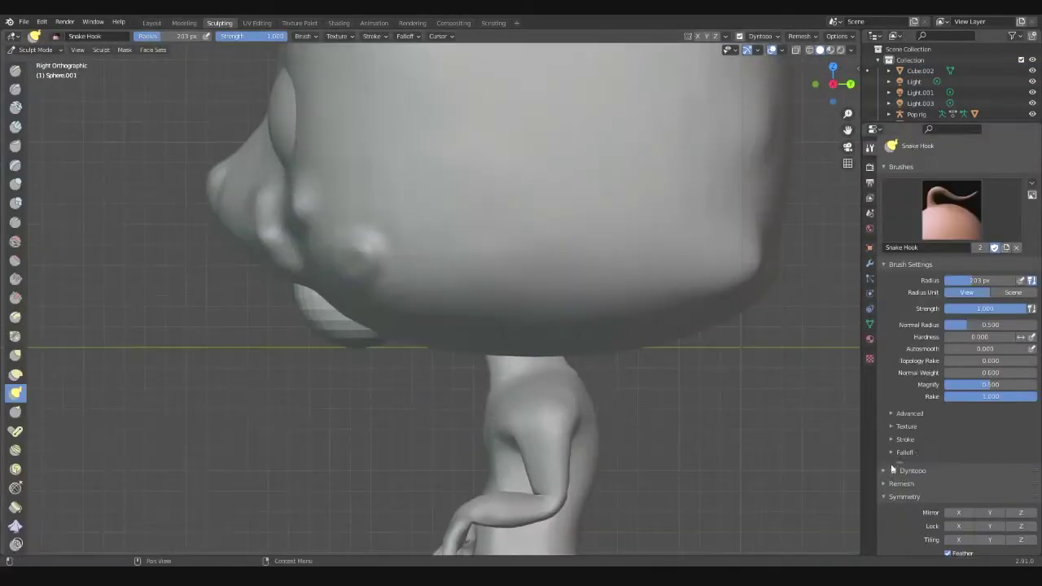
mouse_move(380, 345)
middle_mouse_down()
mouse_move(594, 288)
mouse_move(561, 326)
mouse_move(489, 337)
mouse_move(500, 256)
mouse_move(387, 263)
mouse_move(389, 349)
mouse_move(477, 309)
mouse_move(342, 430)
mouse_move(461, 315)
mouse_move(480, 281)
mouse_move(475, 318)
mouse_move(637, 293)
middle_mouse_up()
mouse_move(491, 184)
middle_mouse_down()
mouse_move(416, 386)
mouse_move(168, 256)
mouse_move(167, 328)
mouse_move(390, 440)
middle_mouse_up()
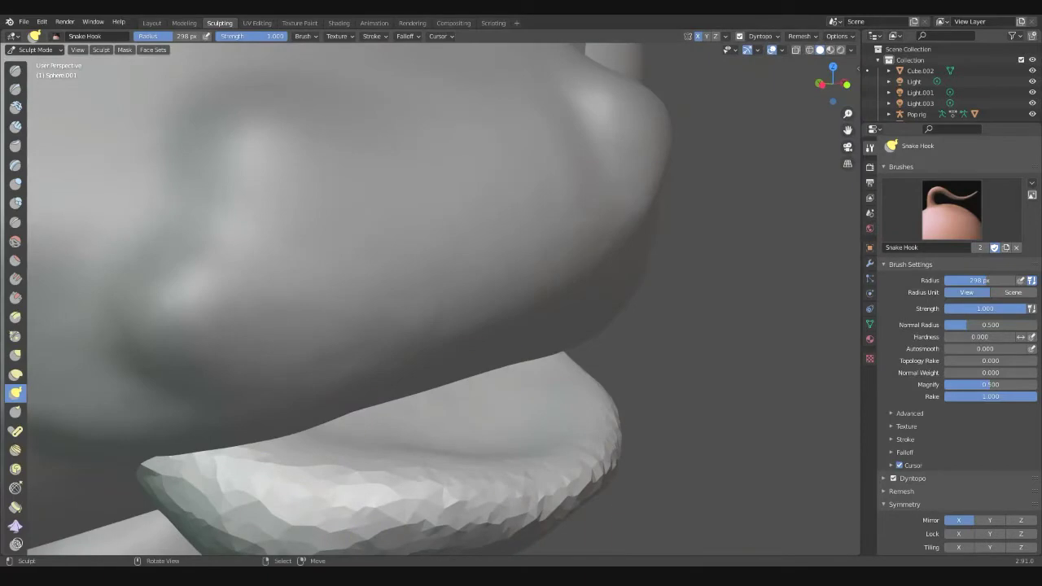
- Carve the lower jaw with the Draw brush on Subtract at 190 px and extend it forward with Snake Hook
mouse_move(156, 261)
middle_mouse_down()
mouse_move(197, 345)
mouse_move(251, 400)
mouse_move(493, 447)
middle_mouse_up()
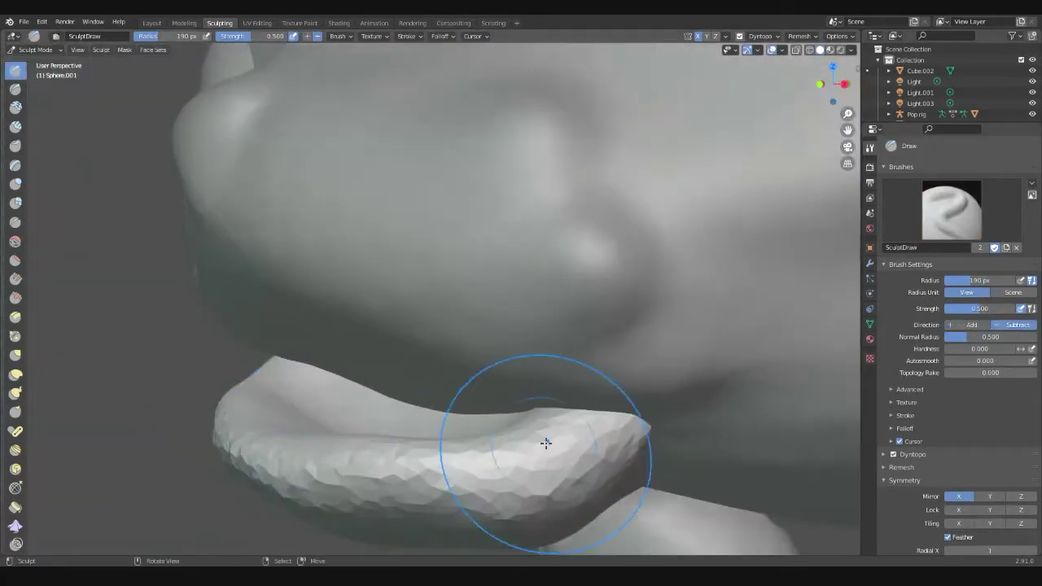
key("k")
key("f")
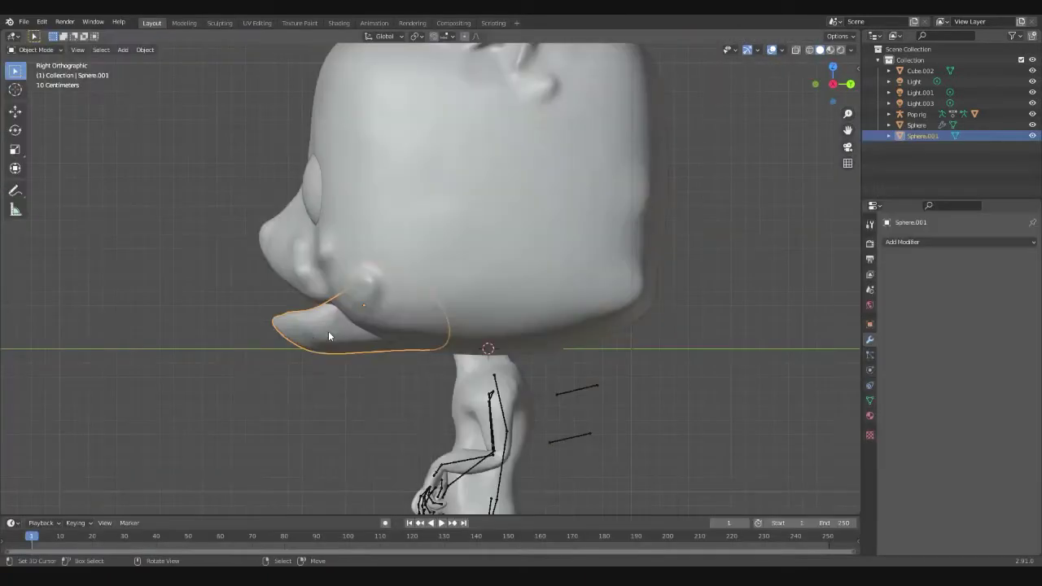
- Add a cone, scale it down into a tooth on the lower jaw, and give it a Mirror modifier on the X axis
key("shift+a")
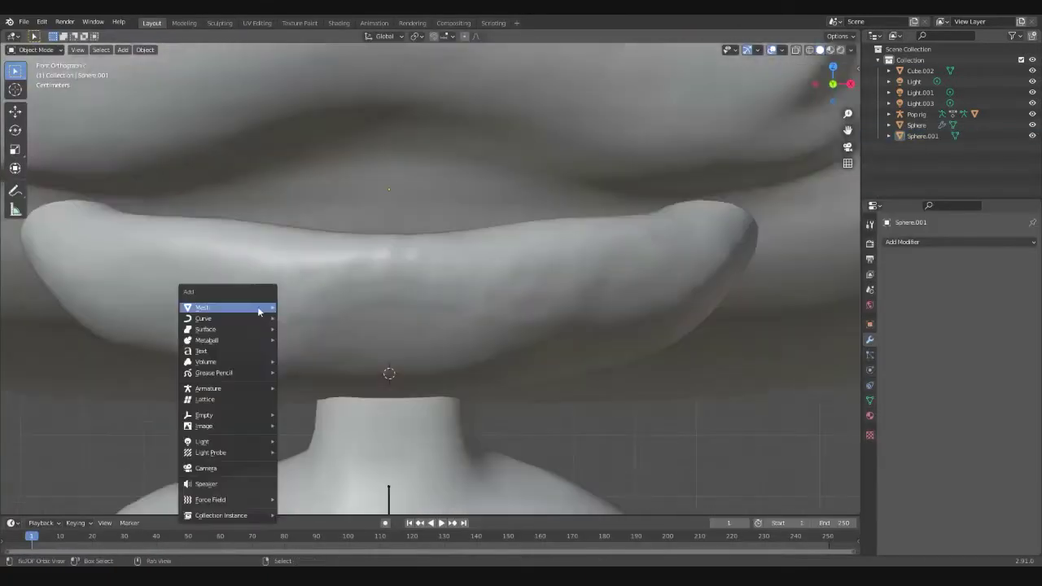
key("shift+a")
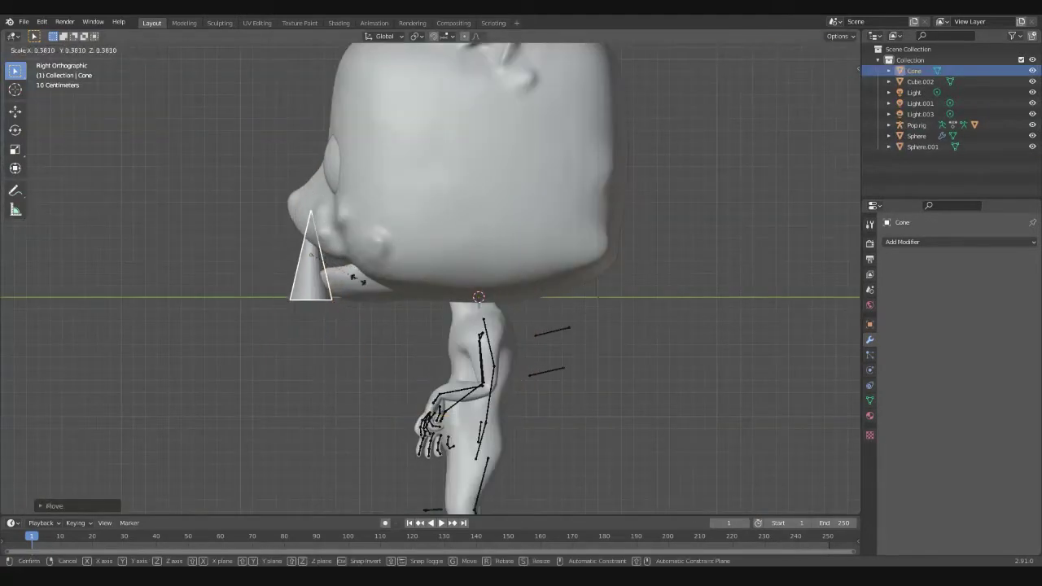
key("Escape")
key("KP_1")
scroll(484, 263, "up", 5)
middle_click_drag(483, 263, 440, 307)
left_click(961, 242)
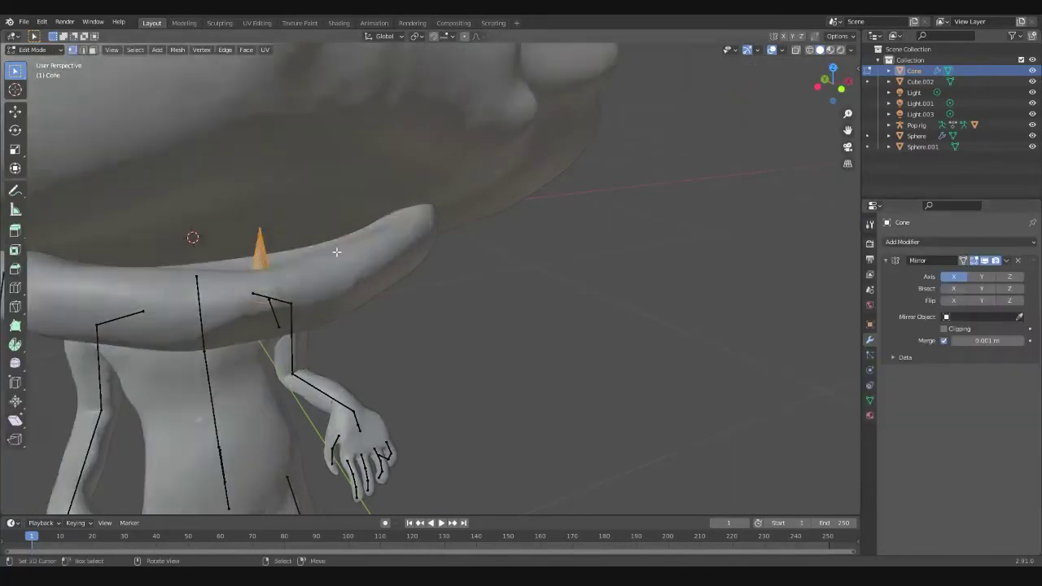
- Copy the cone tooth in edit mode into a row that follows the curved front edge of the lower jaw
scroll(502, 265, "up", 5)
middle_click_drag(456, 244, 529, 293)
key("g")
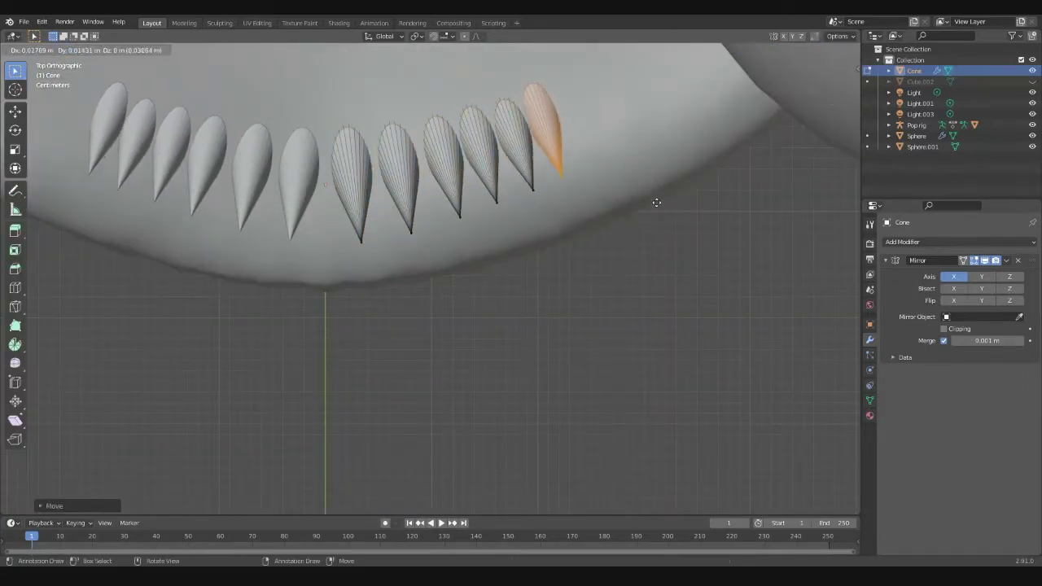
left_click(711, 185)
middle_click_drag(711, 185, 409, 308)
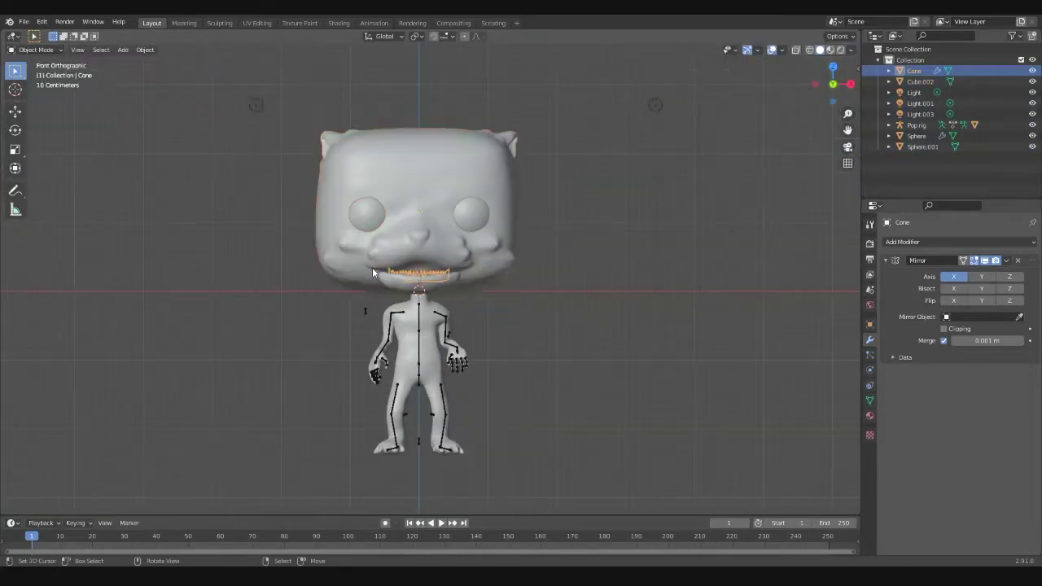
- Pull brow ridges above the eyes of the head mesh with the Snake Hook brush mirrored on X
left_click(213, 23)
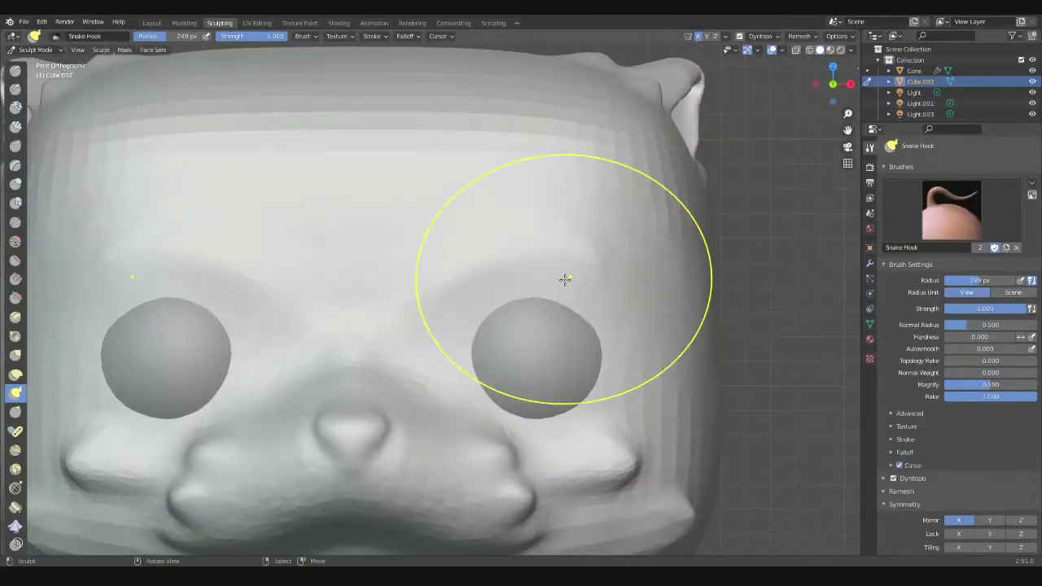
mouse_move(565, 280)
middle_mouse_down()
mouse_move(603, 315)
mouse_move(442, 326)
middle_mouse_up()
left_click(150, 24)
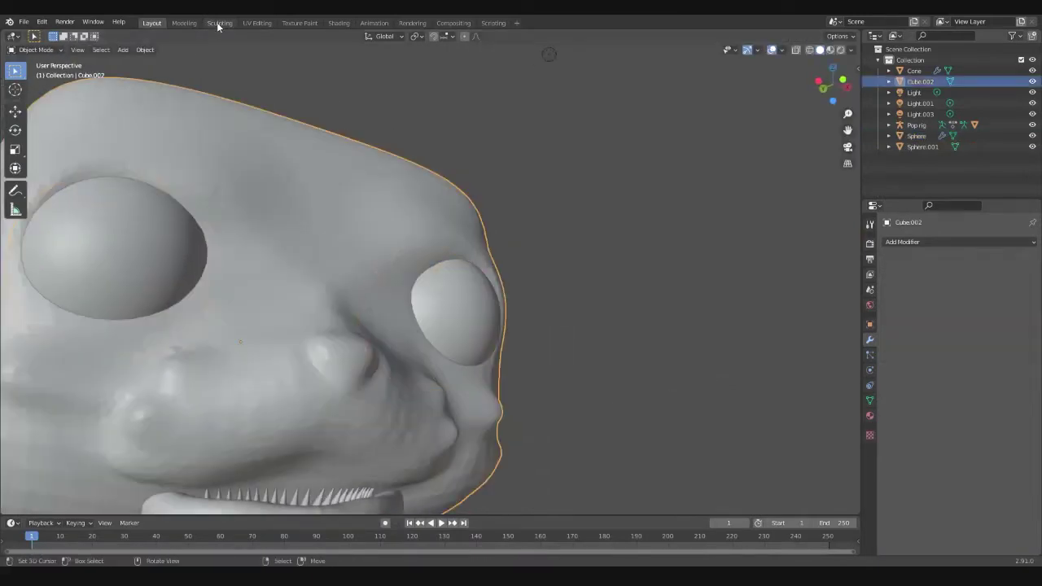
left_click(217, 23)
mouse_move(447, 286)
middle_mouse_down()
mouse_move(635, 339)
mouse_move(574, 334)
mouse_move(540, 242)
mouse_move(480, 304)
mouse_move(644, 349)
mouse_move(464, 279)
middle_mouse_up()
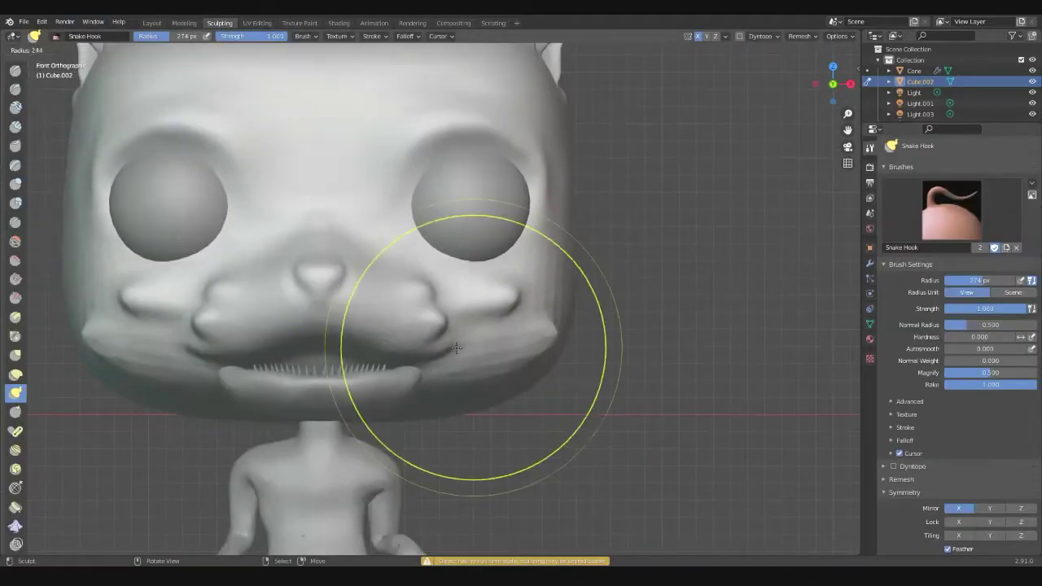
- Refine the eye sockets and the forehead profile with Snake Hook, checking the shape from the side
key("s")
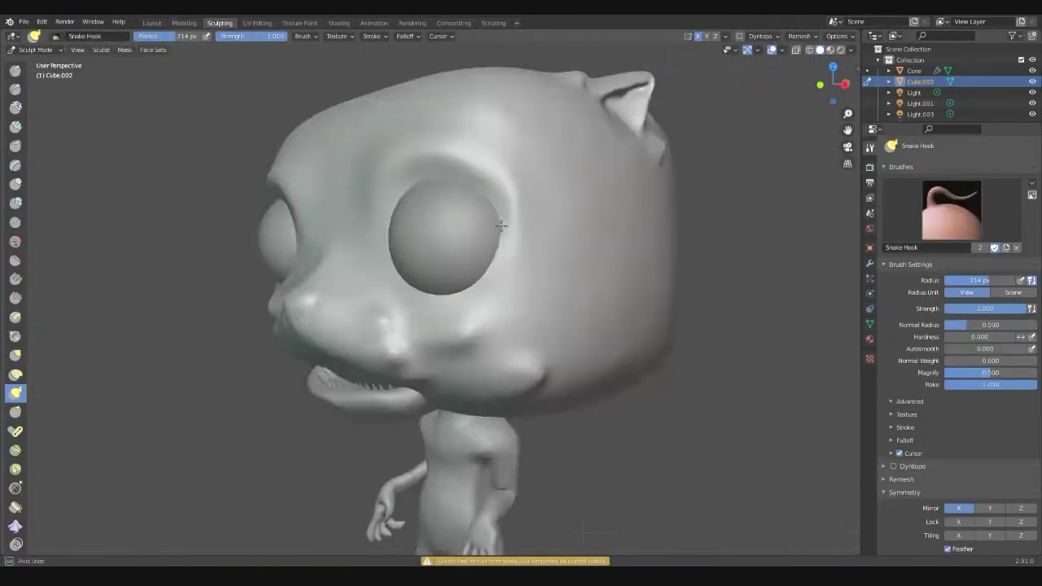
scroll(594, 350, "up", 5)
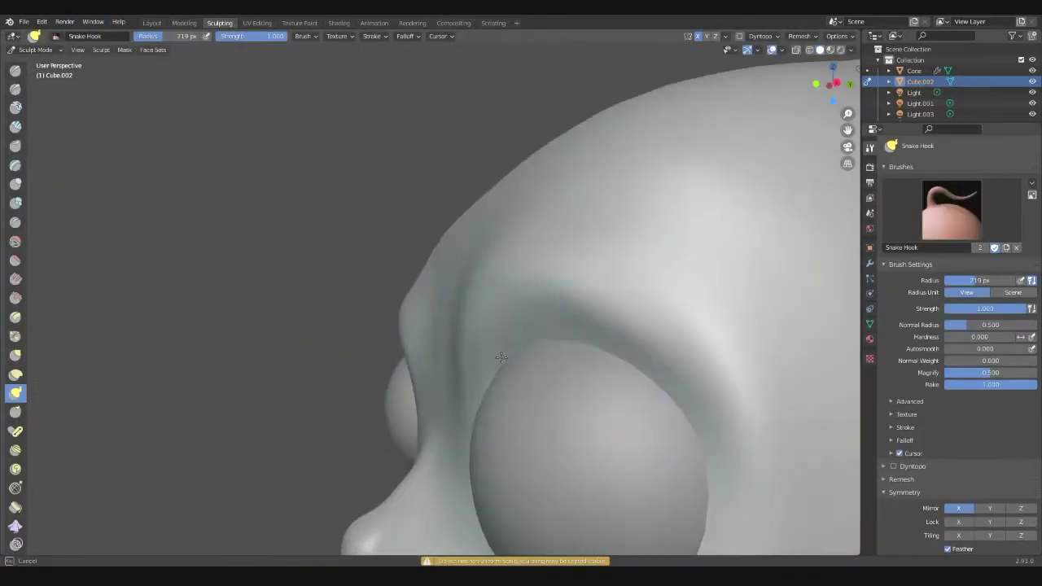
middle_click_drag(570, 342, 594, 350)
scroll(594, 350, "down", 5)
middle_click_drag(488, 321, 542, 345)
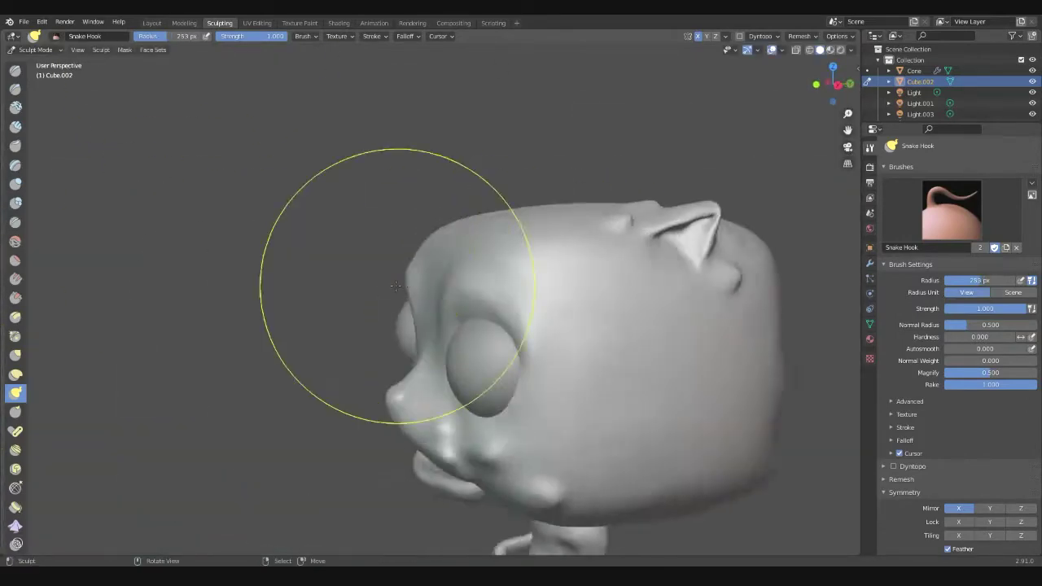
- Duplicate the lower teeth into an upper row beneath the muzzle, facing the lower jaw
scroll(477, 319, "up", 4)
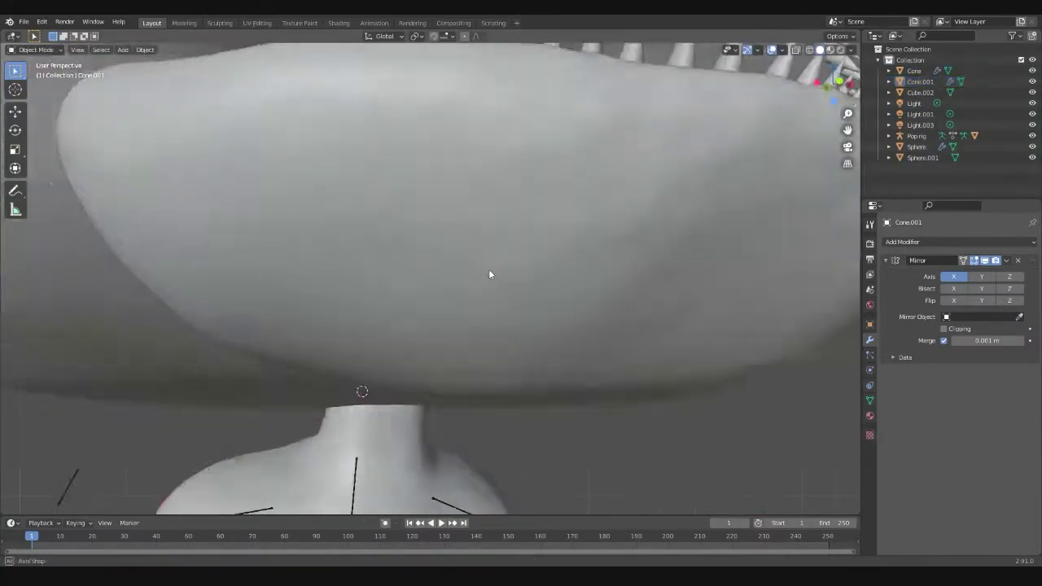
scroll(491, 272, "down", 5)
scroll(488, 273, "up", 4)
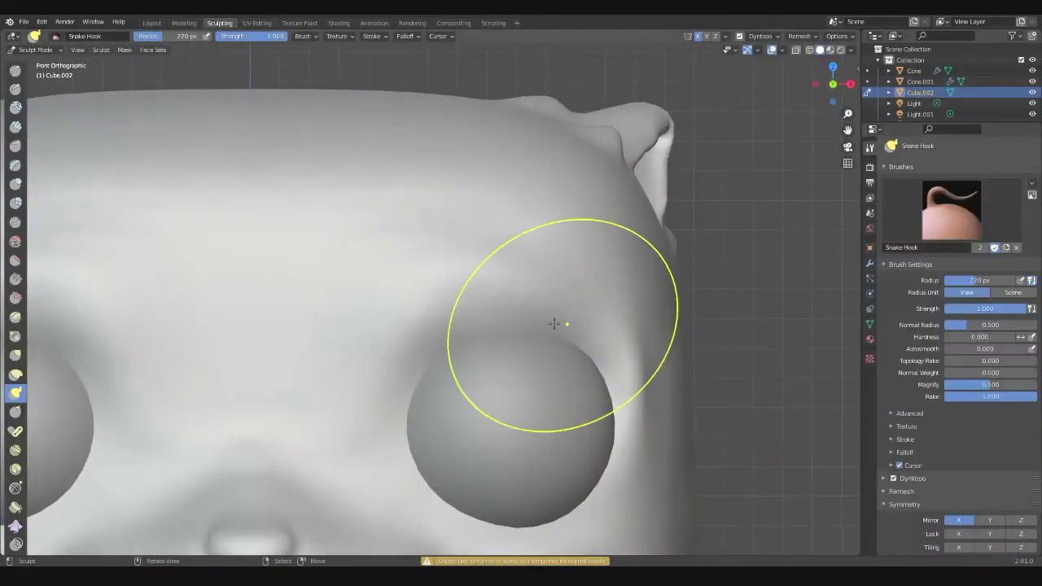
- Pull bumps out of the forehead, brows and temples with Snake Hook at 173 px and Dyntopo enabled
mouse_move(559, 326)
middle_mouse_down()
mouse_move(416, 320)
mouse_move(310, 363)
mouse_move(413, 256)
mouse_move(491, 228)
mouse_move(494, 268)
mouse_move(622, 225)
mouse_move(558, 388)
middle_mouse_up()
key("f")
left_click(342, 391)
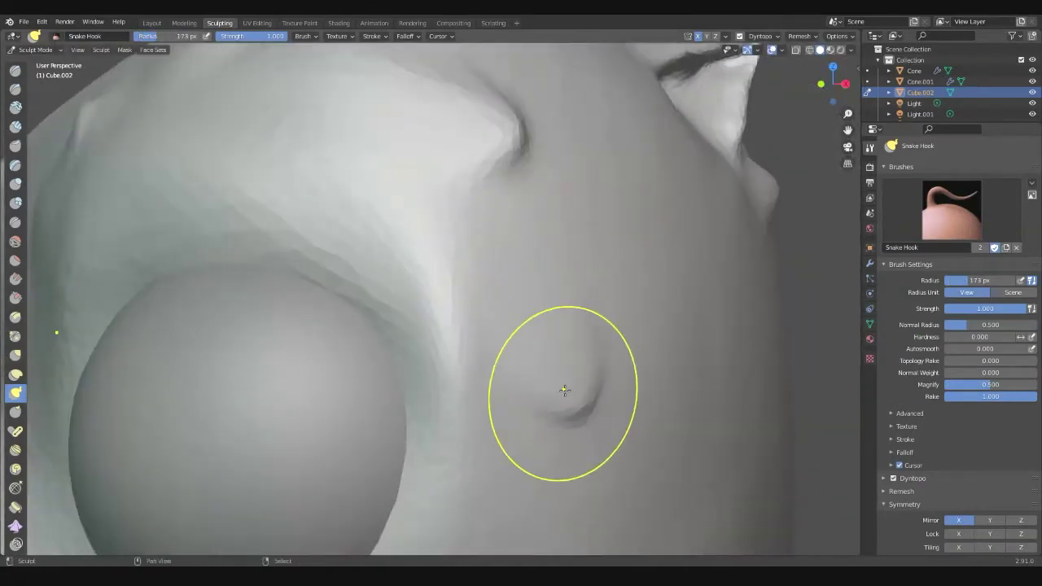
key("KP_1")
scroll(248, 222, "up", 5)
- Turn Dyntopo back on and pull rounded tufts out of the outer cheeks with Snake Hook
key("shift+c")
left_click(893, 458)
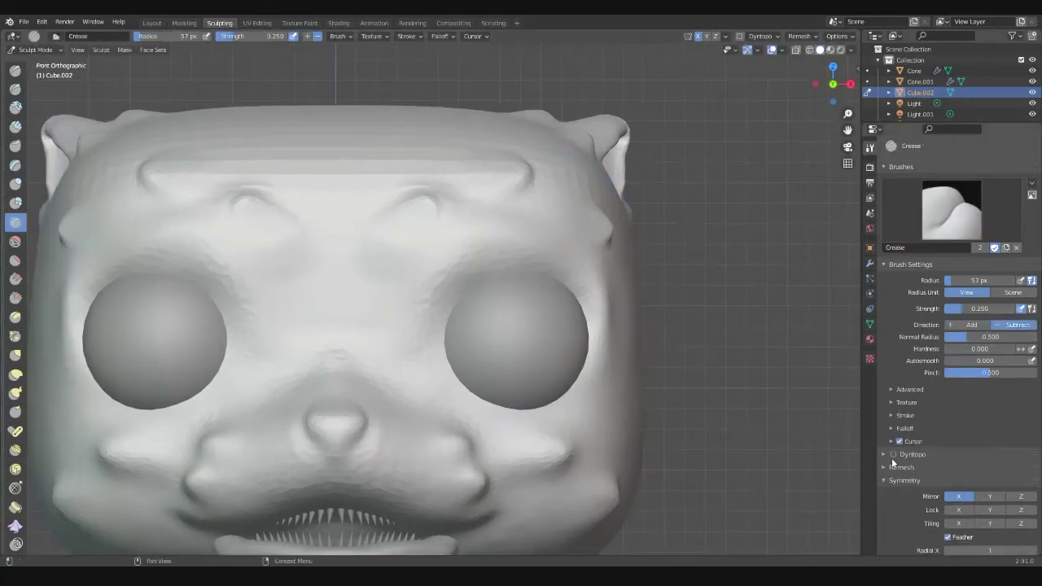
left_click(15, 393)
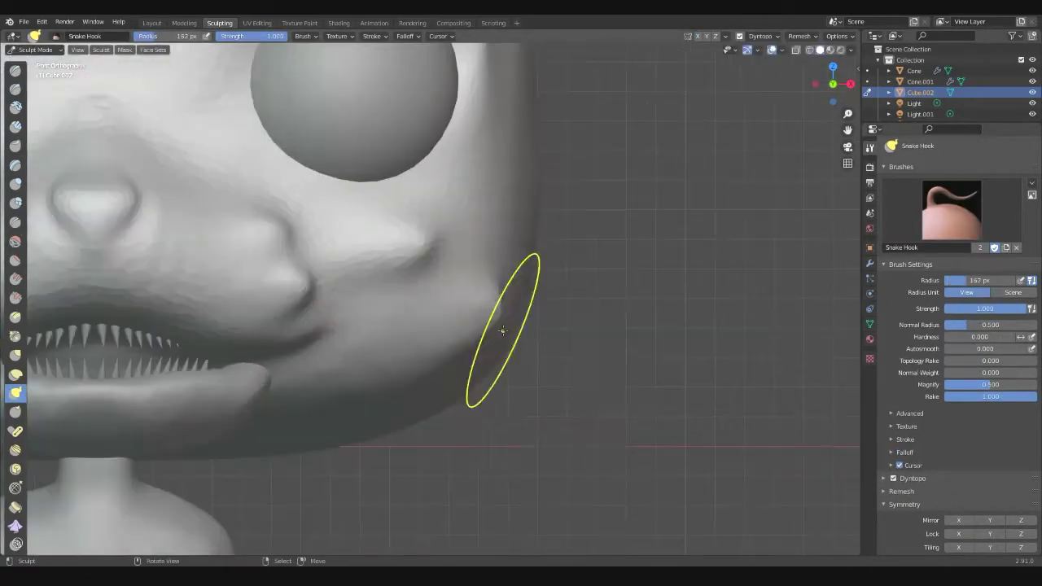
mouse_move(497, 362)
middle_mouse_down()
mouse_move(472, 233)
mouse_move(554, 244)
mouse_move(514, 227)
mouse_move(470, 228)
mouse_move(586, 253)
mouse_move(538, 437)
mouse_move(477, 358)
mouse_move(481, 459)
mouse_move(541, 372)
middle_mouse_up()
key("KP_1")
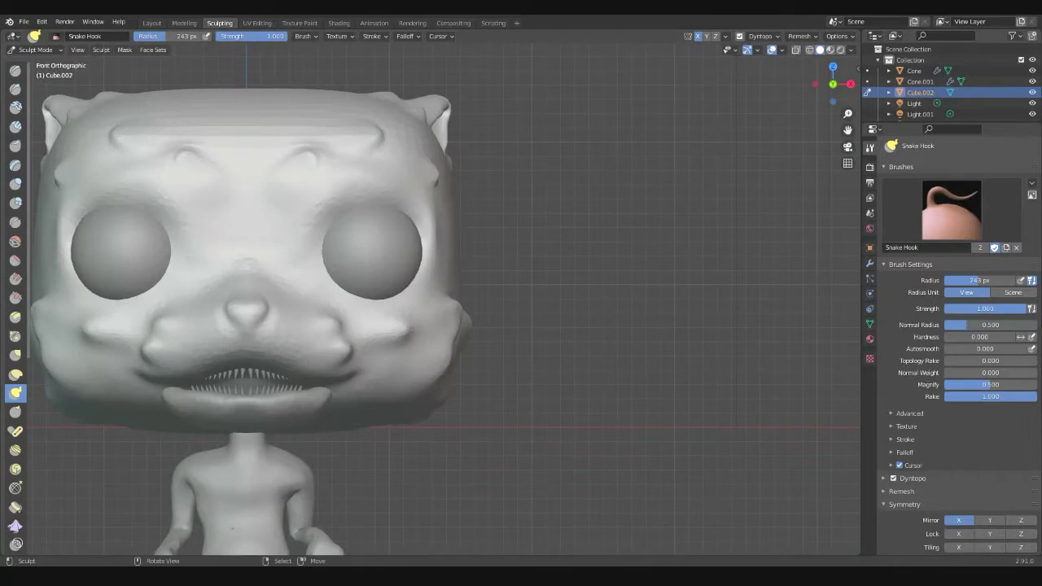
- Add more tufts along the lower cheeks and the underside of the head with Snake Hook at 243 px
scroll(372, 302, "up", 5)
mouse_move(372, 302)
middle_mouse_down()
mouse_move(630, 228)
mouse_move(456, 260)
middle_mouse_up()
left_click(15, 242)
scroll(542, 348, "up", 3)
scroll(542, 348, "down", 3)
key("k")
mouse_move(541, 348)
middle_mouse_down()
mouse_move(345, 200)
mouse_move(449, 179)
mouse_move(472, 244)
middle_mouse_up()
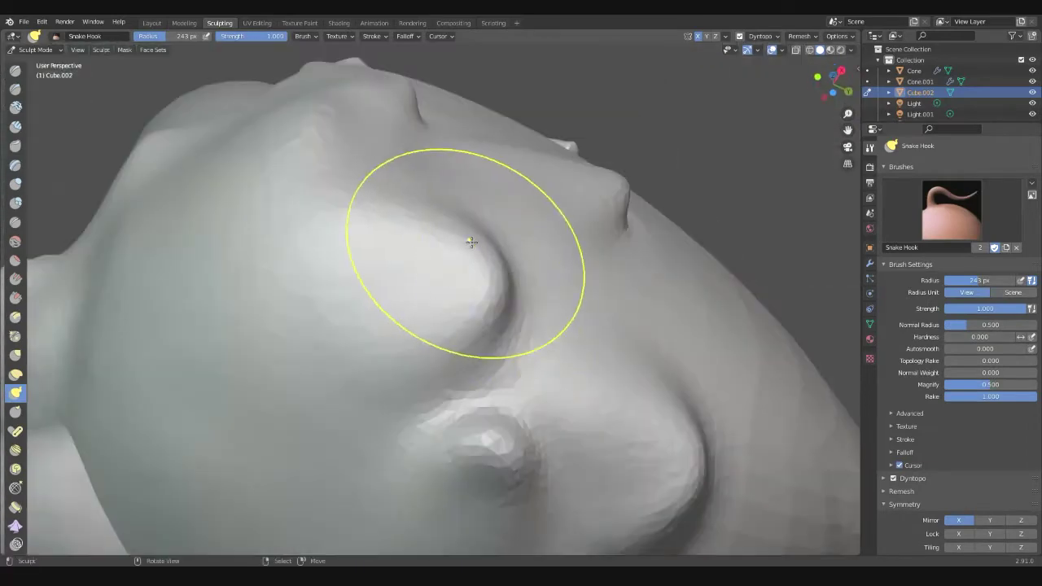
mouse_move(381, 204)
middle_mouse_down()
mouse_move(337, 333)
mouse_move(350, 345)
mouse_move(337, 379)
mouse_move(394, 321)
mouse_move(455, 342)
middle_mouse_up()
key("KP_1")
scroll(535, 396, "down", 4)
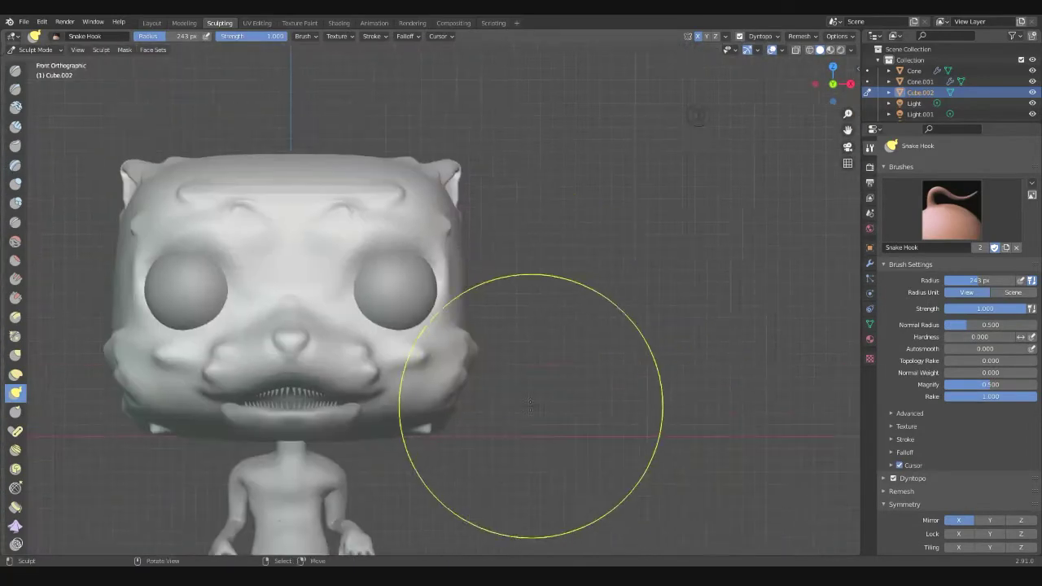
- Adjust the face surface around the eye and brow with Snake Hook at 277 px
scroll(459, 272, "up", 5)
middle_click_drag(458, 272, 323, 245)
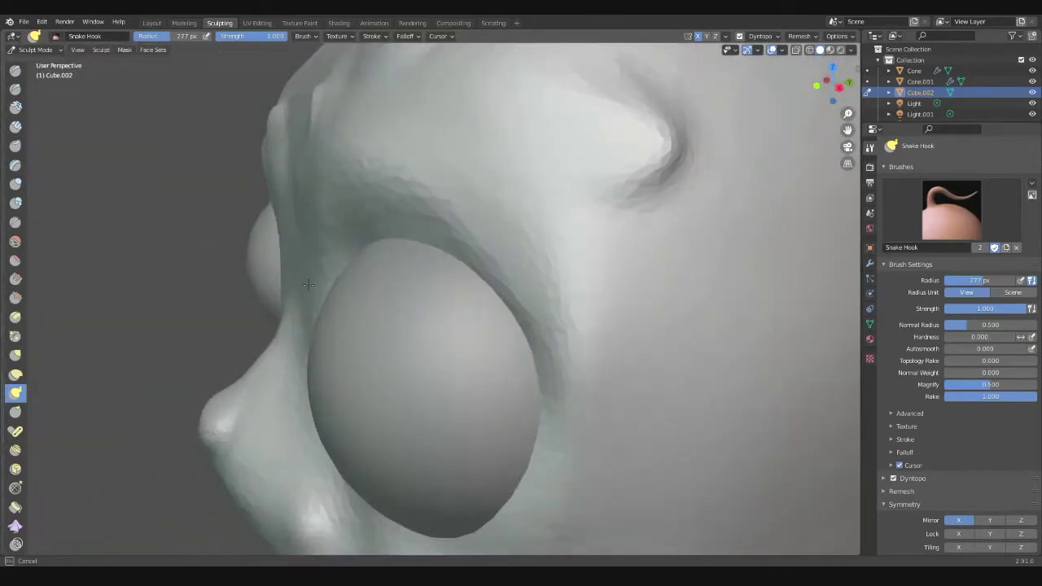
scroll(308, 283, "down", 5)
key("KP_1")
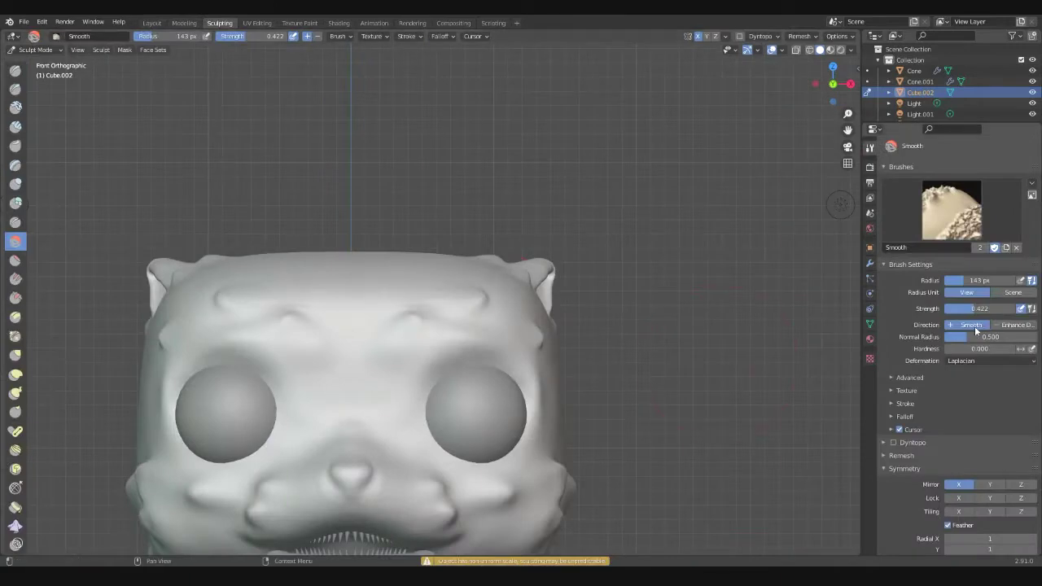
- Soften the sculpted bumps on the head with the Smooth brush at 143 px and strength 0.226
middle_click_drag(578, 322, 407, 342)
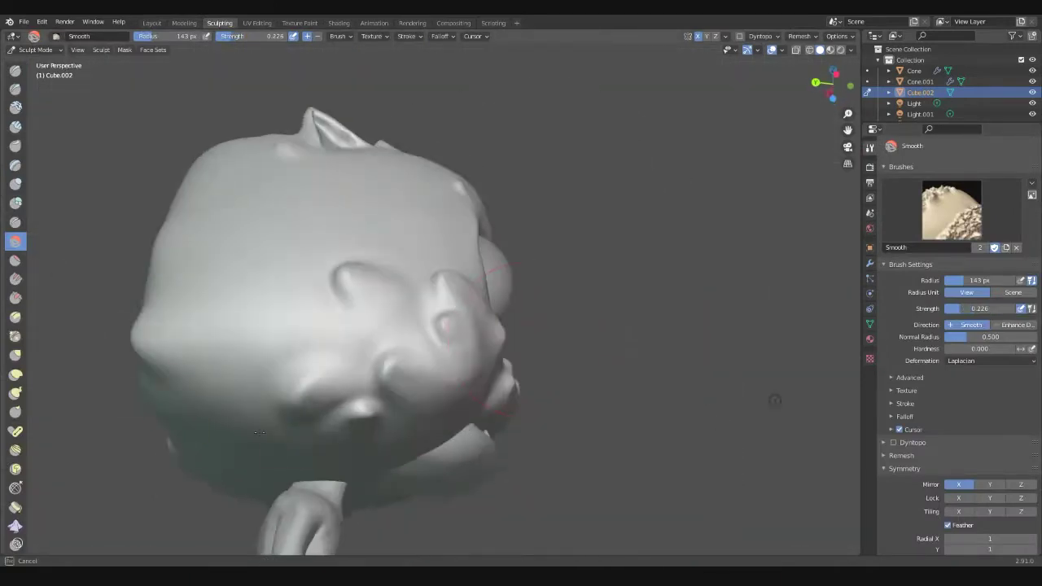
key("KP_1")
scroll(405, 314, "down", 2)
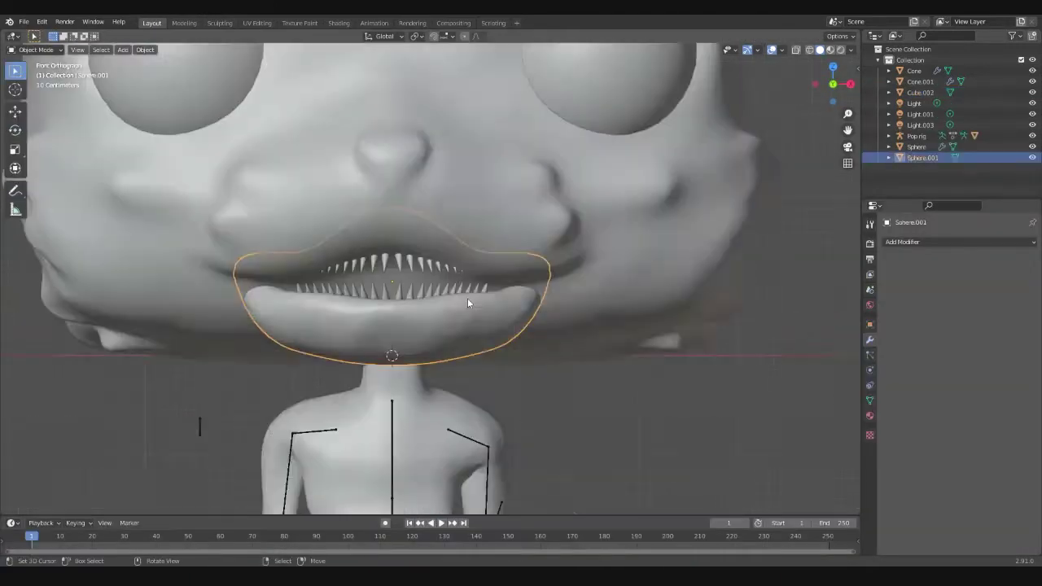
- Select the upper row of teeth and fit it along the lower edge of the muzzle
mouse_move(465, 302)
middle_mouse_down()
mouse_move(200, 333)
mouse_move(401, 257)
mouse_move(559, 265)
middle_mouse_up()
left_click(559, 265)
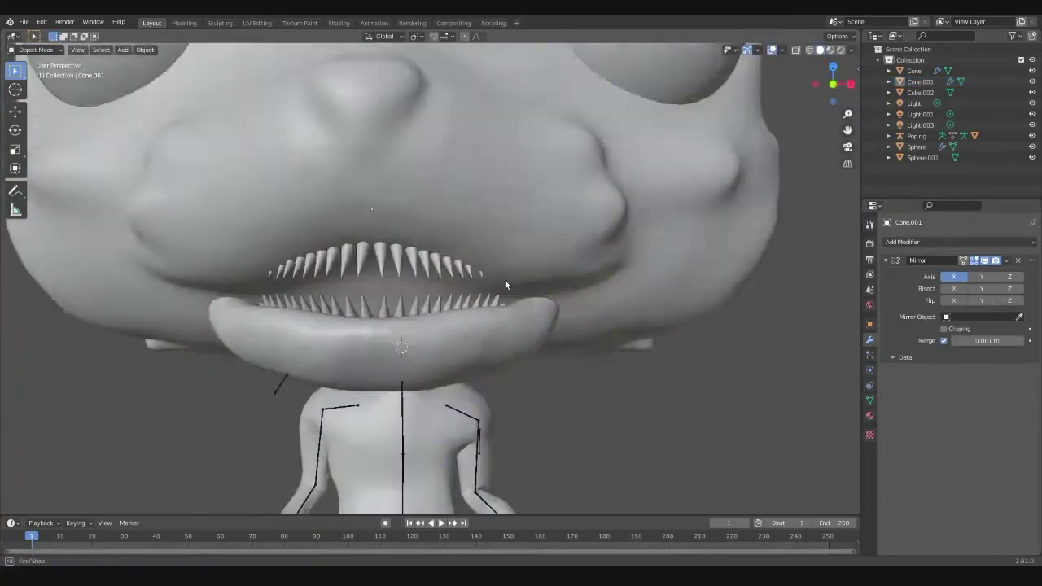
scroll(505, 284, "down", 5)
scroll(484, 345, "up", 5)
- Pose the rig in Pose Mode by rotating the waist bone and adjusting the leg control bone
left_click(500, 186)
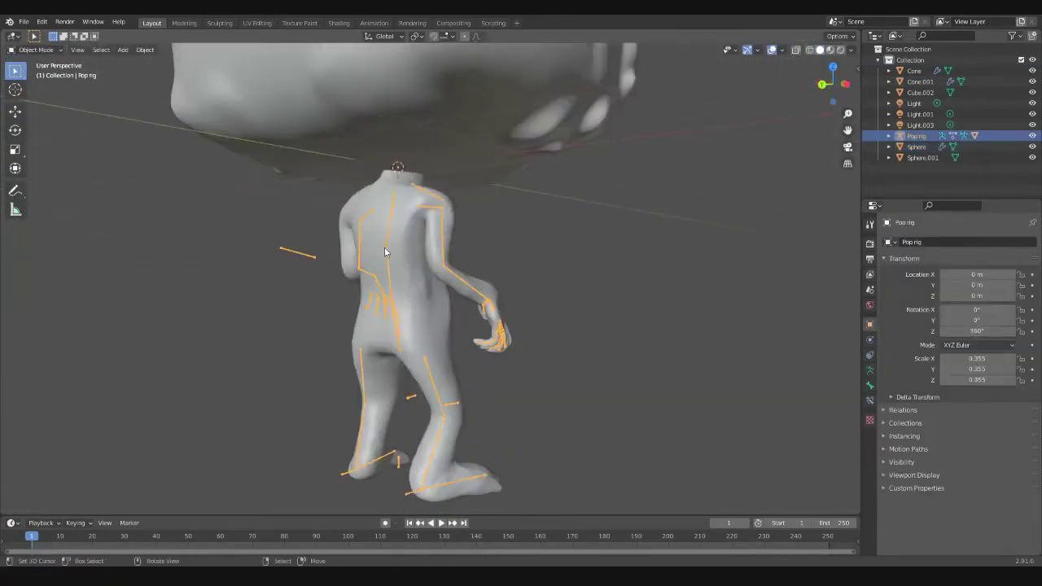
left_click(37, 50)
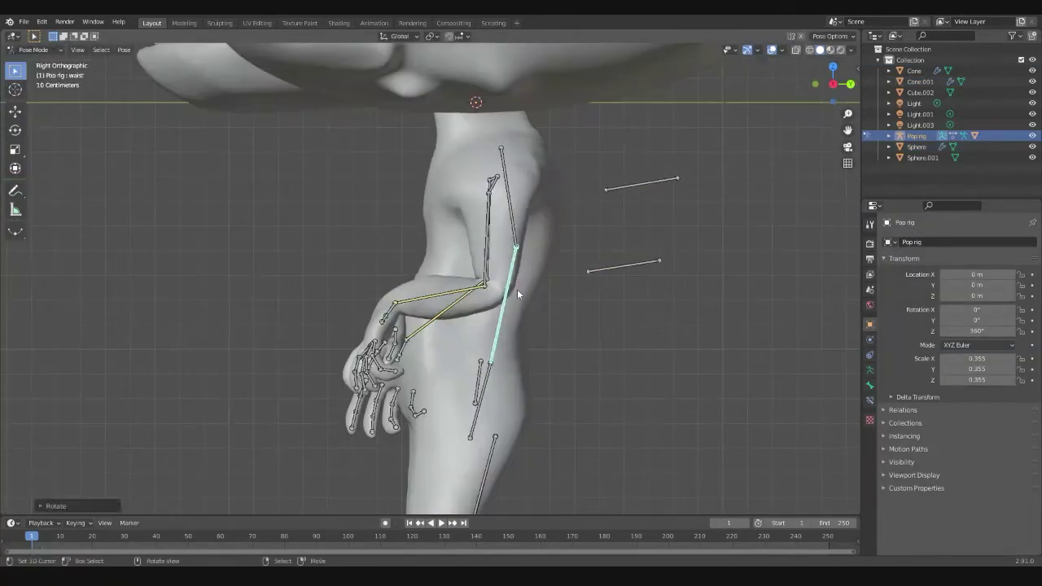
middle_click_drag(517, 289, 638, 241)
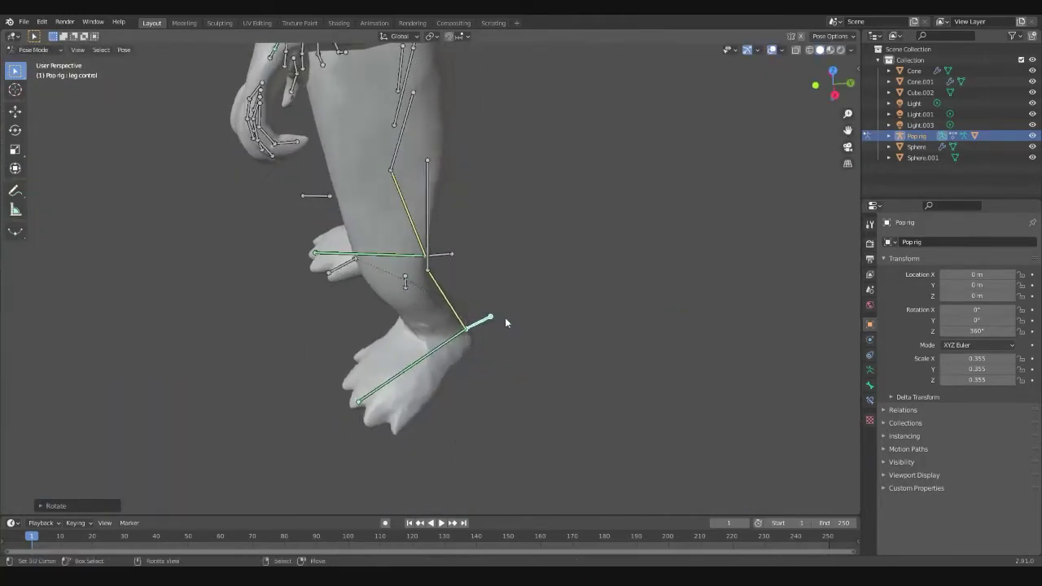
middle_click_drag(507, 318, 542, 261)
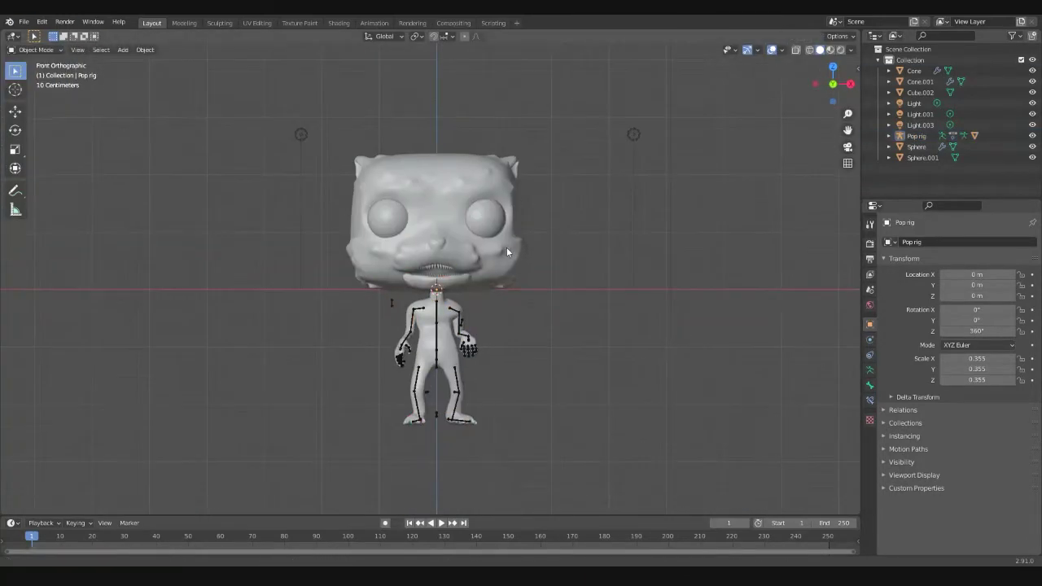
- Give the head a new material with a brown base colour of H 0.057, S 0.456, V 0.523
left_click(507, 252)
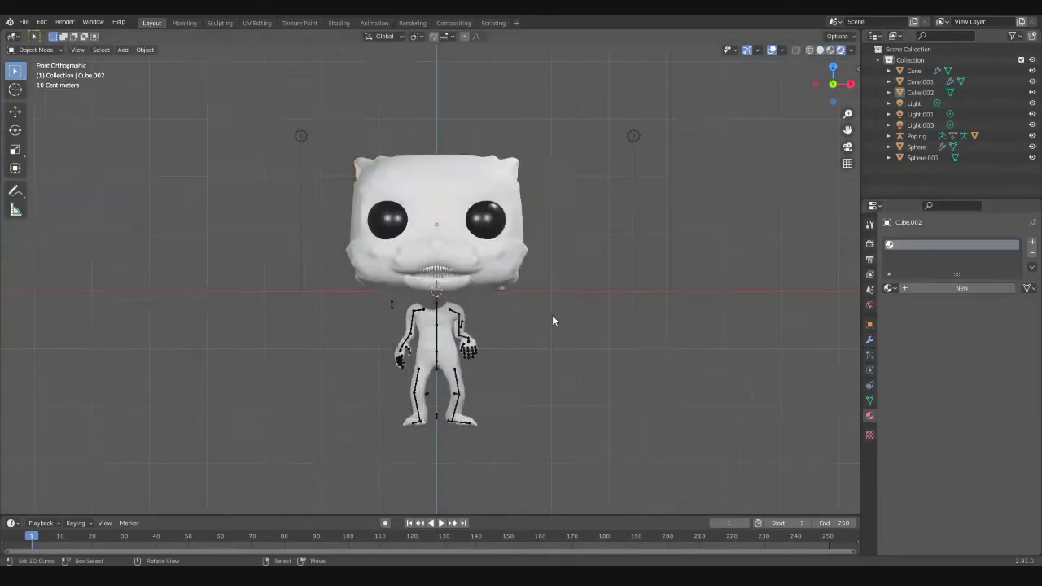
scroll(552, 316, "up", 3)
left_click(870, 416)
left_click(988, 400)
left_click_drag(965, 284, 975, 279)
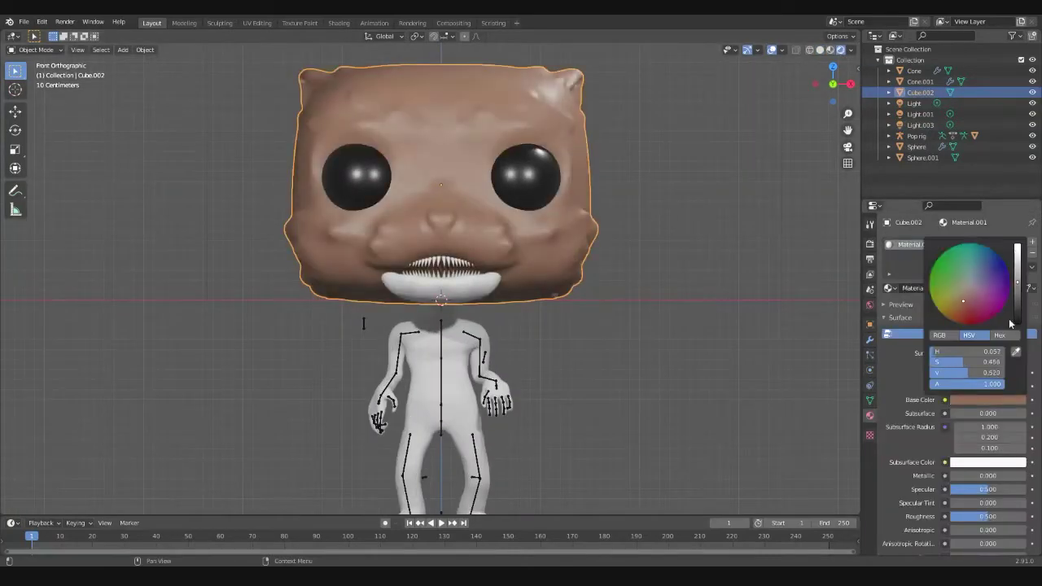
- Assign the head's brown material to the body and lower jaw, and set its roughness to 1.000
left_click(440, 383)
left_click(890, 289)
left_click(916, 314)
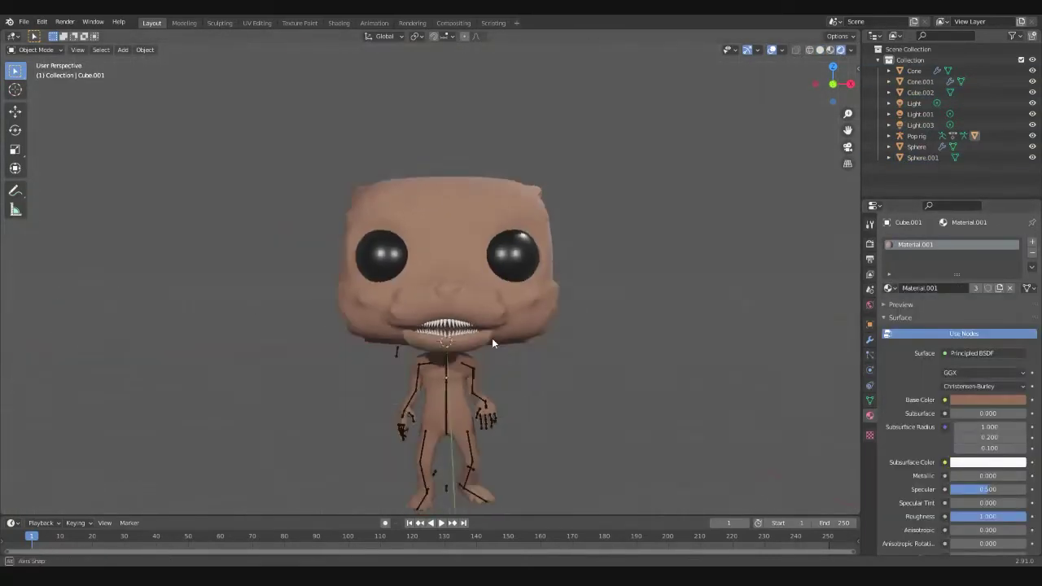
- Change the eyes' base colour to white
middle_click_drag(495, 336, 521, 342)
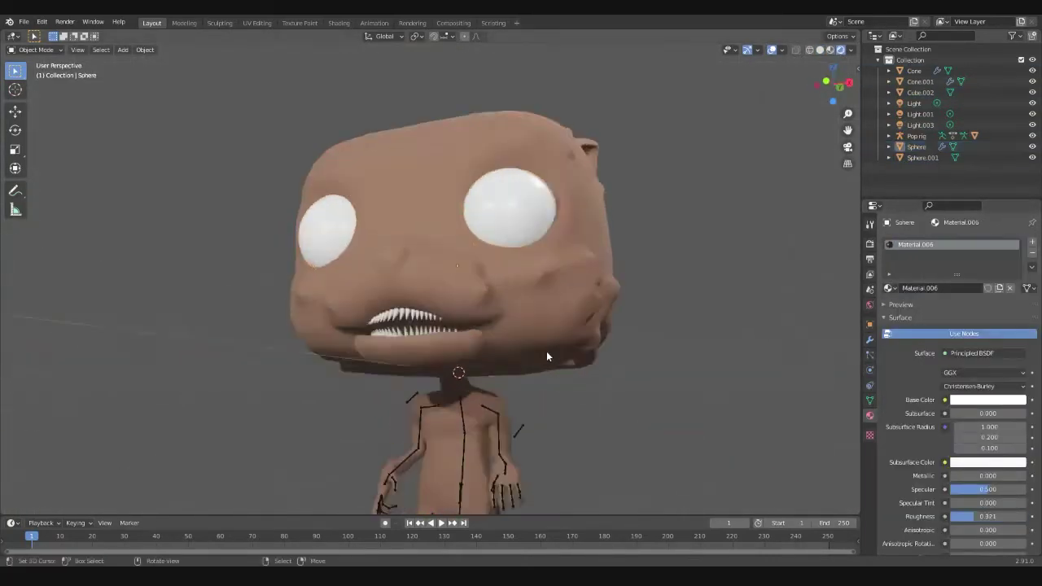
scroll(546, 350, "up", 3)
- Switch the viewport to solid shading and add a Remesh modifier to the head
left_click(485, 325)
key("KP_1")
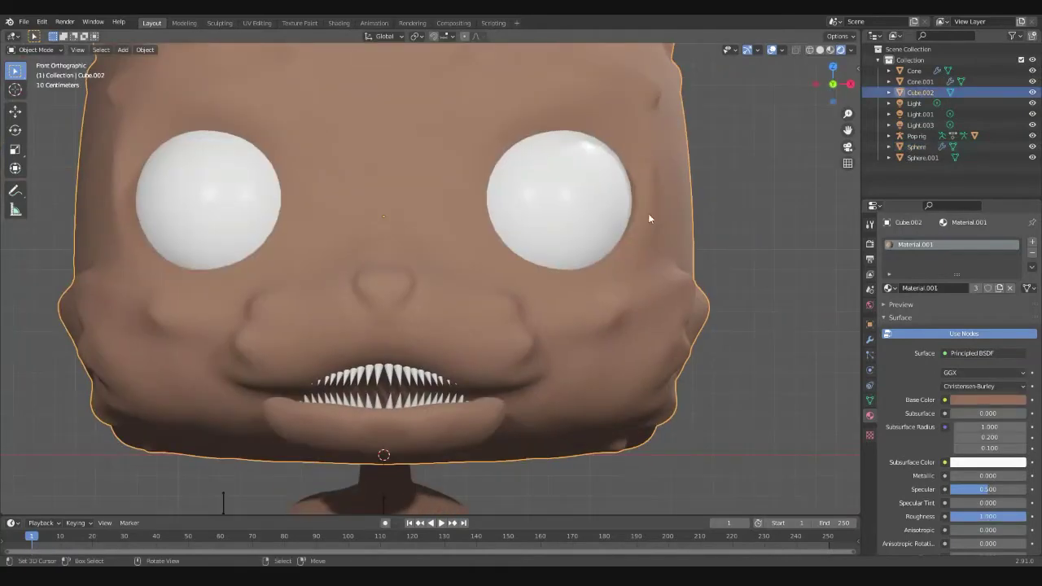
left_click(820, 50)
left_click(870, 338)
left_click(961, 241)
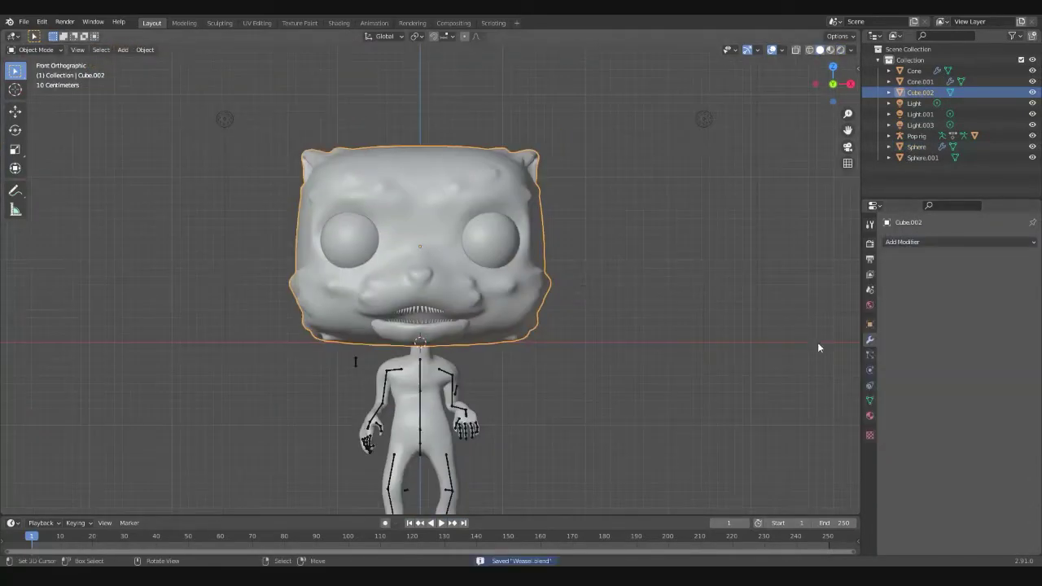
left_click(960, 242)
left_click(819, 379)
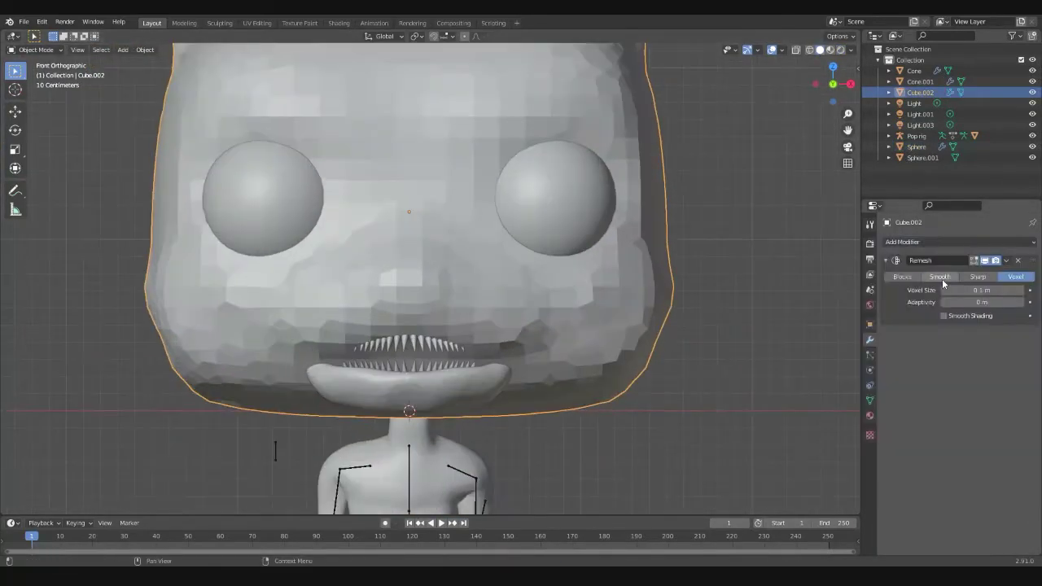
- Set the head's Remesh to Smooth with octree depth 7 and smooth shading, and apply the modifier
left_click(939, 277)
left_click(1020, 291)
left_click(943, 345)
scroll(732, 317, "down", 3)
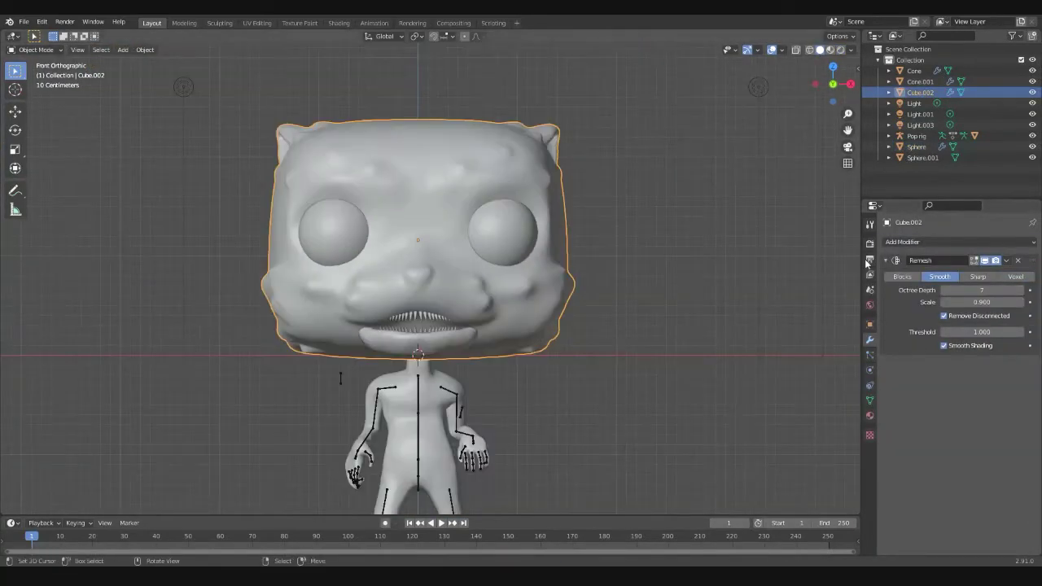
left_click(999, 273)
- Cut an edge loop down the centre of the head mesh and UV-map the head
key("Tab")
scroll(488, 224, "up", 5)
scroll(489, 223, "down", 5)
key("a")
key("u")
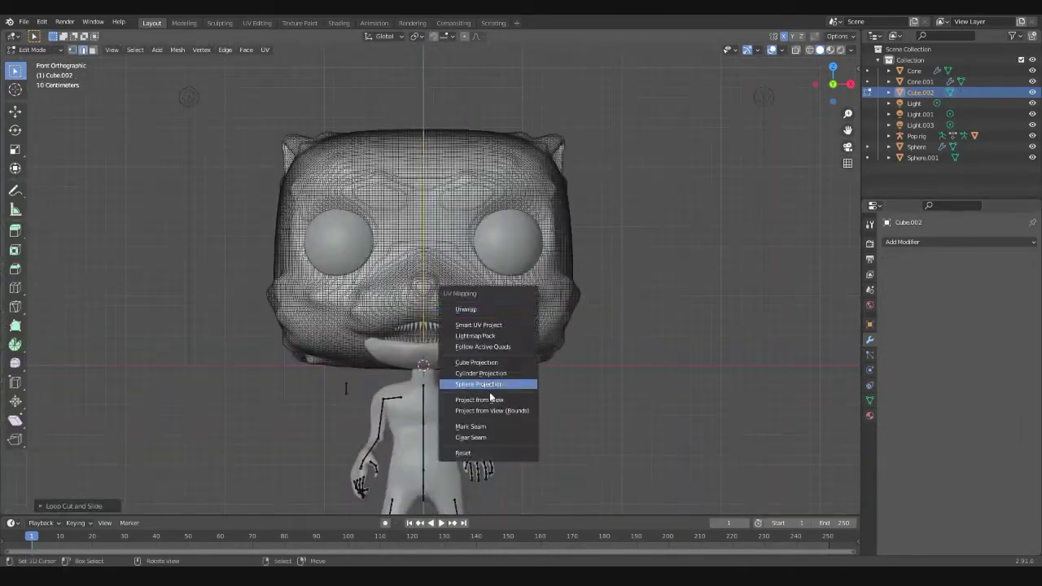
left_click(393, 201)
key("Tab")
- Add a Remesh modifier in Smooth mode to the lower jaw and apply it
middle_click_drag(424, 269, 438, 287)
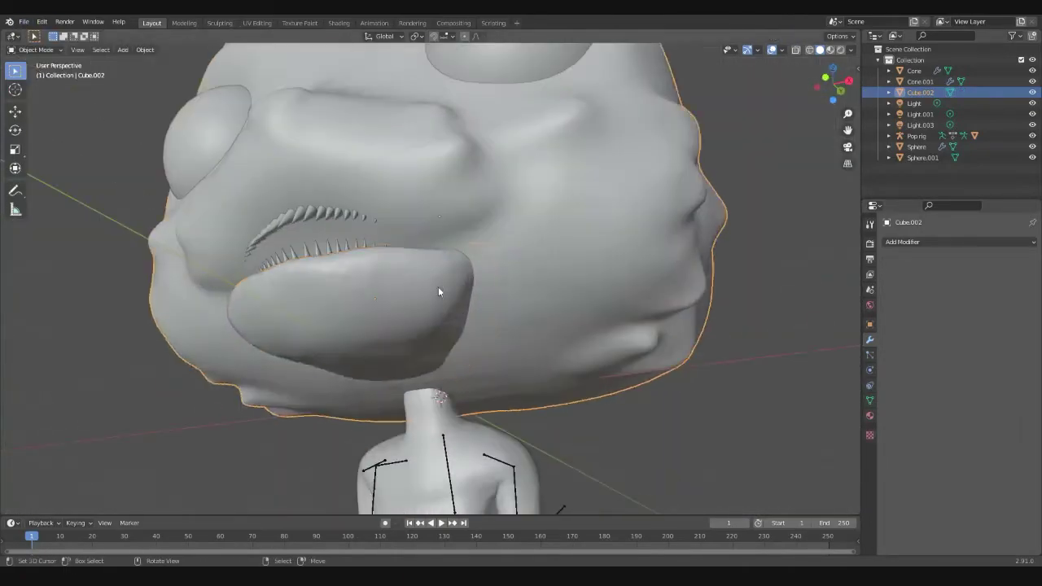
left_click(438, 287)
key("KP_1")
left_click(961, 242)
left_click(820, 379)
left_click(935, 277)
- Reshape the lower jaw from the side with Snake Hook at 246 px, and return to the Layout workspace
left_click(219, 23)
left_click(16, 394)
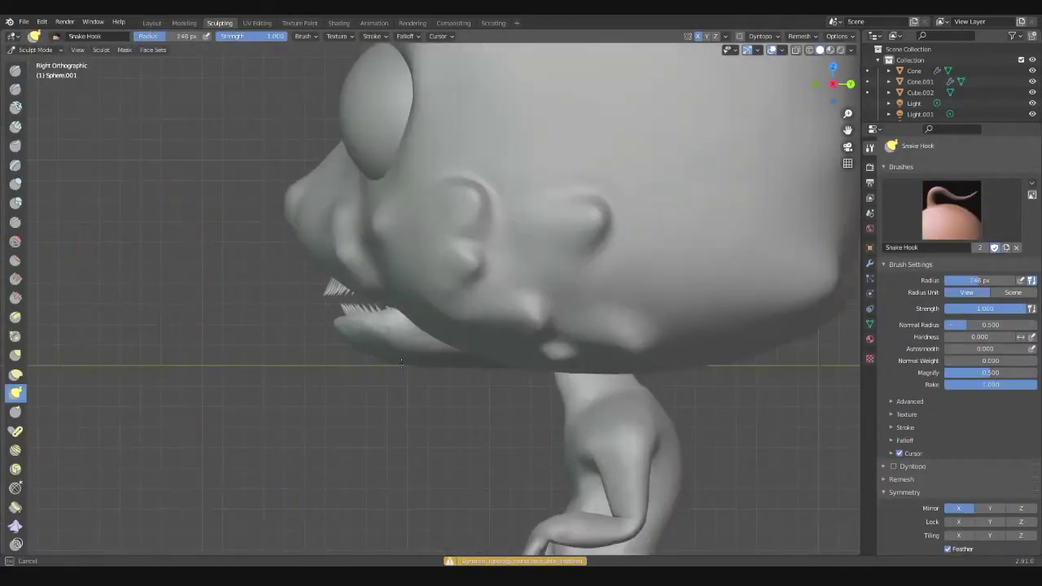
left_click(152, 23)
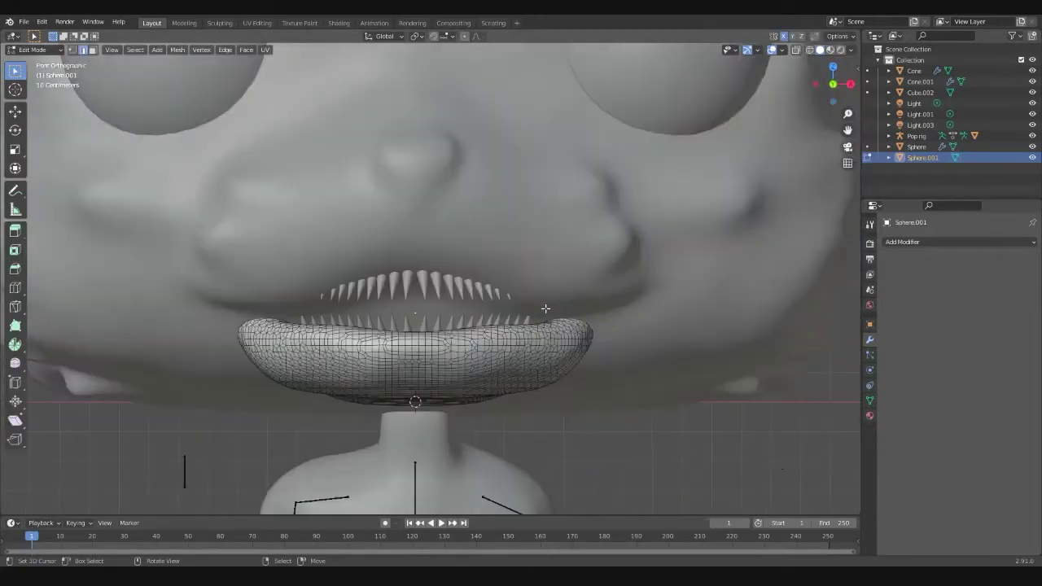
- Cut an edge loop down the centre of the lower jaw and UV-map the whole jaw mesh
scroll(443, 326, "up", 3)
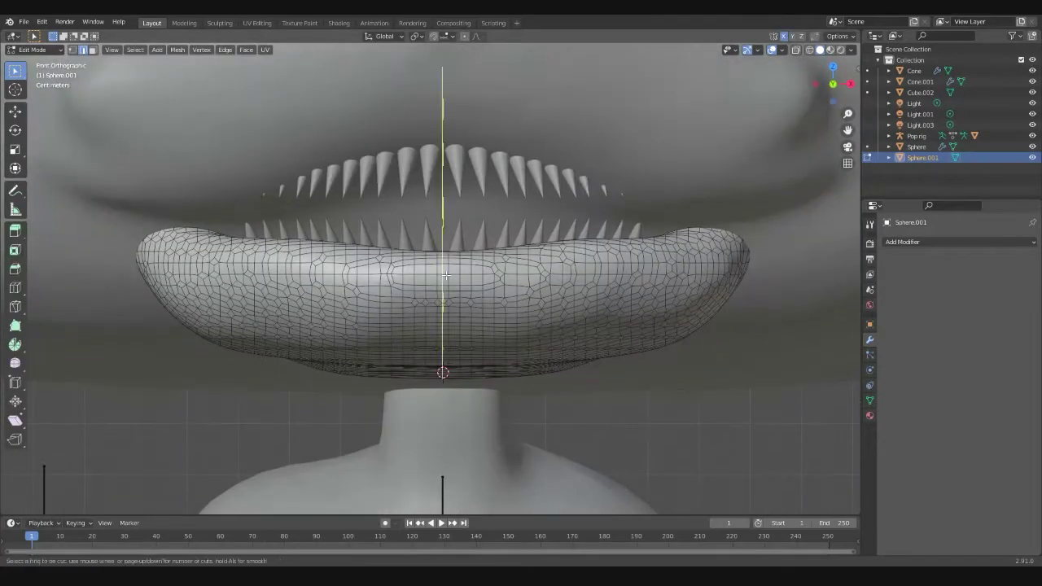
key("a")
key("u")
left_click(451, 213)
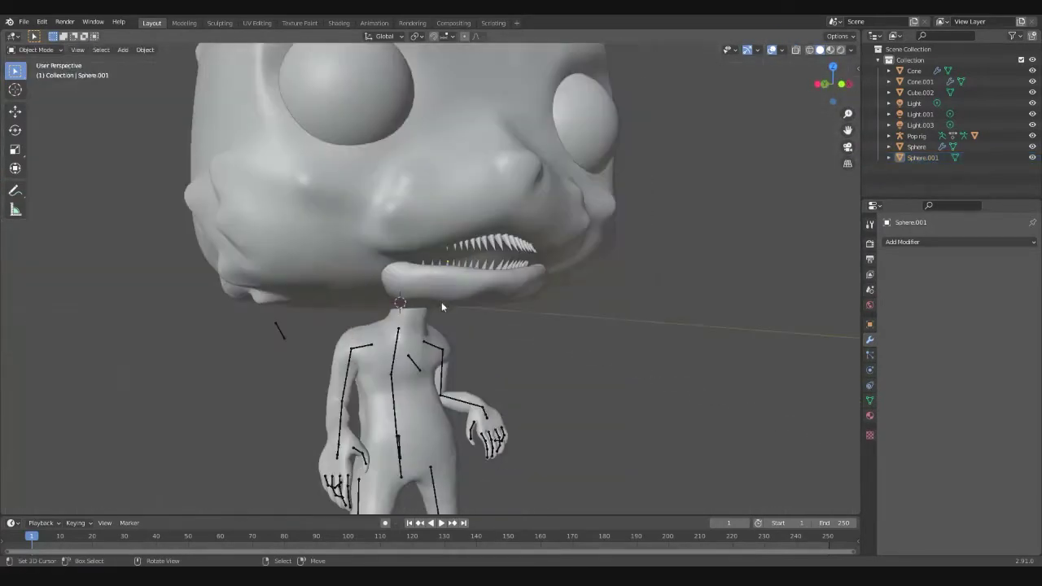
- Select the head and lower jaw in front view and unwrap their UVs together
left_click(401, 322)
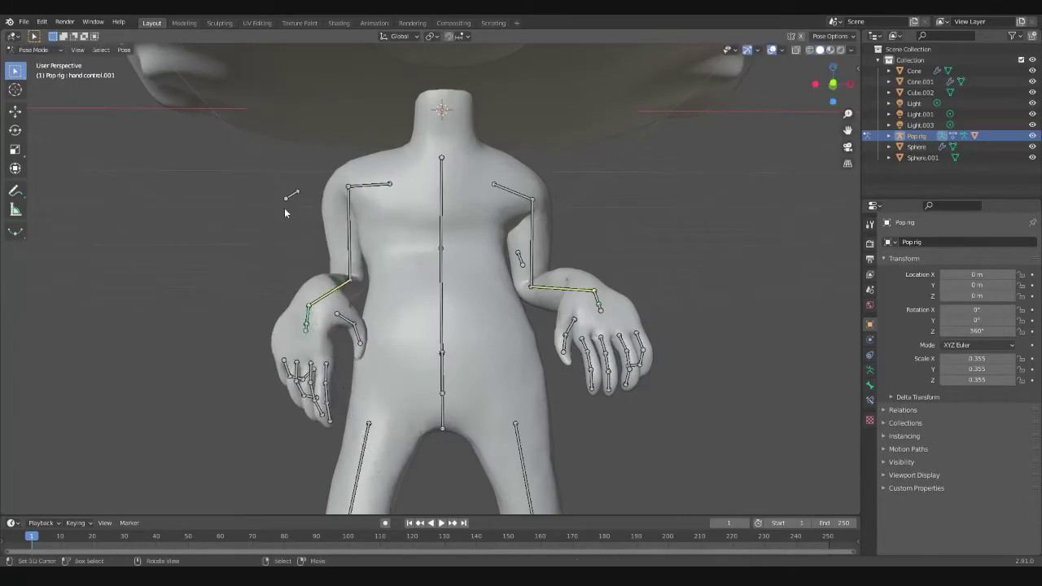
key("KP_1")
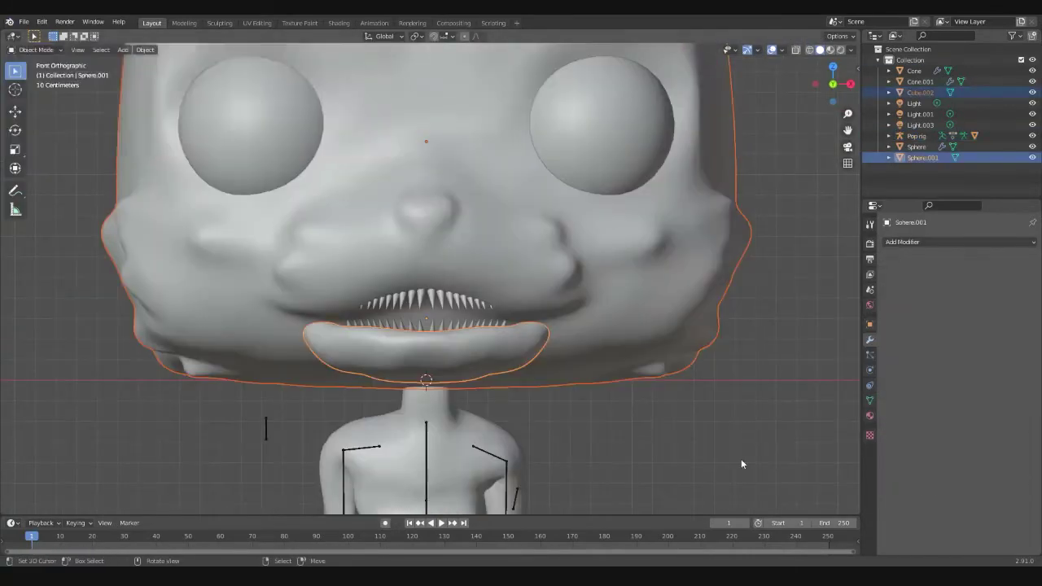
key("Tab")
key("u")
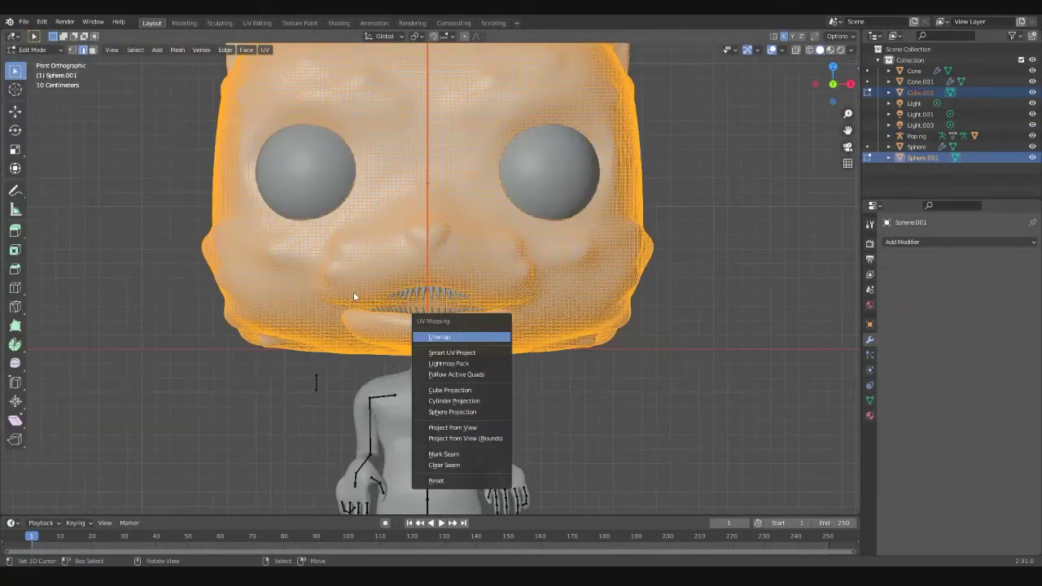
key("Return")
- Add the eyes to the selected head and lower jaw and export the parts for texturing
left_click(344, 228)
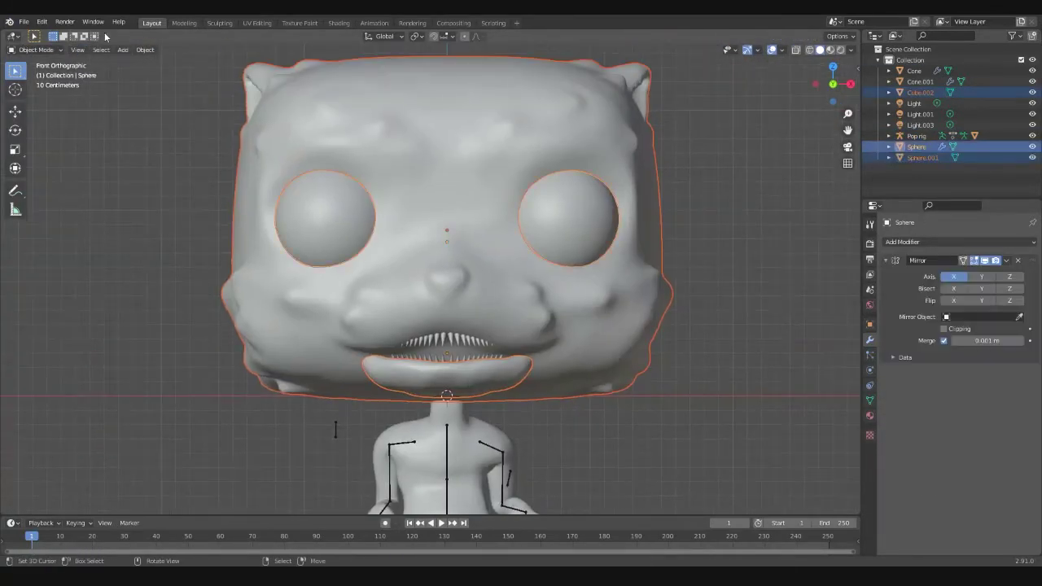
left_click(24, 22)
left_click(202, 262)
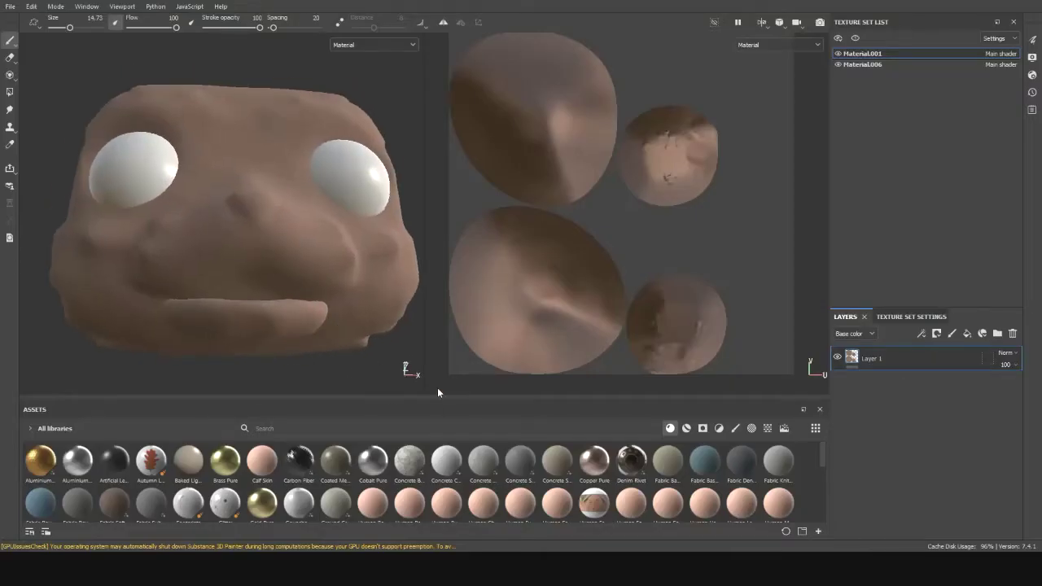
- Switch to Substance 3D Painter, turn on symmetry down the centre of the head and reduce the brush size
left_click_drag(244, 266, 260, 268, "alt")
key("l")
left_click(72, 29)
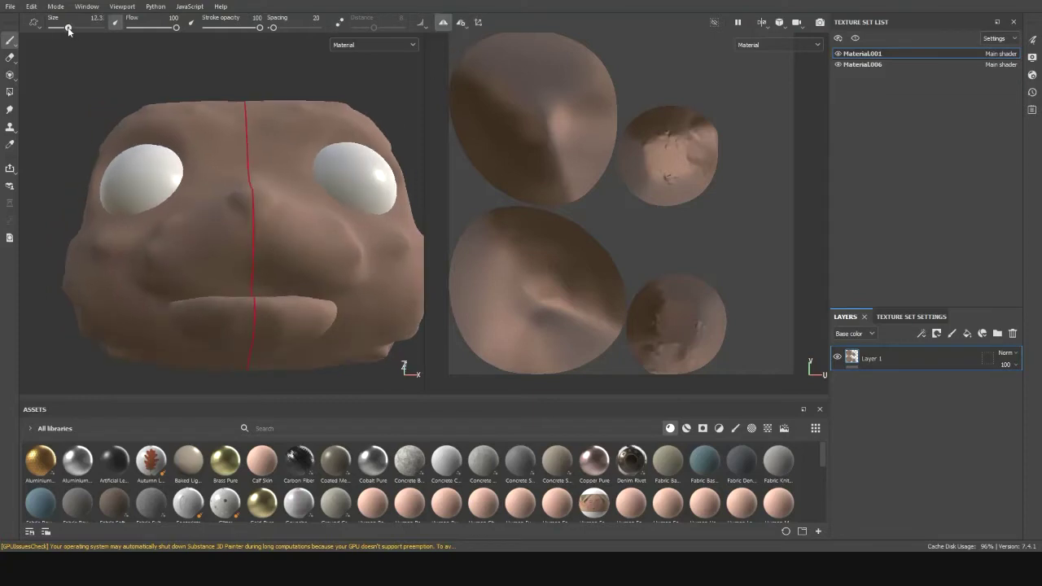
left_click_drag(290, 210, 362, 334, "alt")
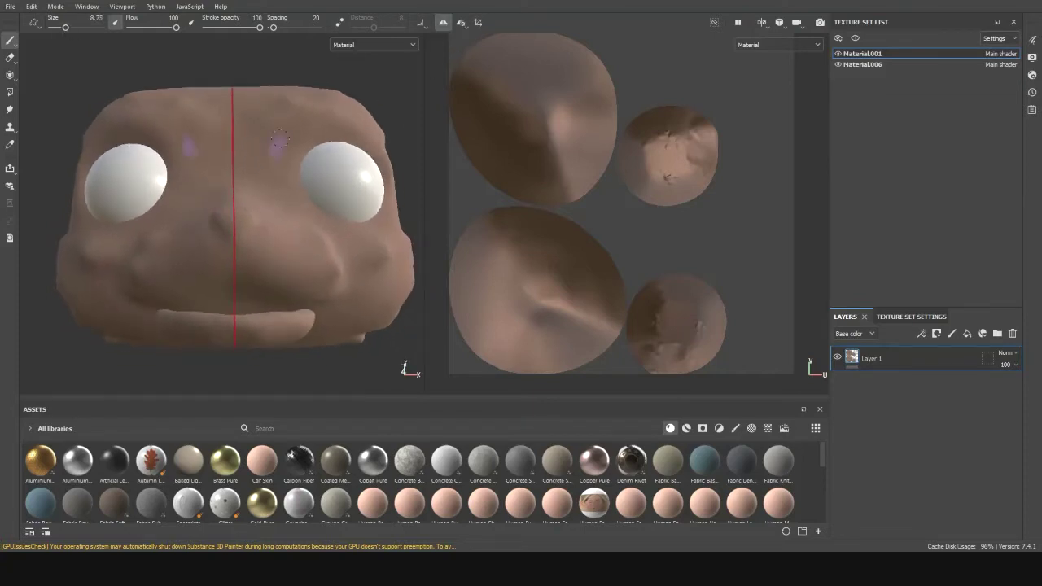
- Try painting a purple band between and above the eyes on Layer 1 with the brush at size 23.31
left_click_drag(274, 159, 300, 127)
left_click_drag(300, 127, 255, 206, "alt")
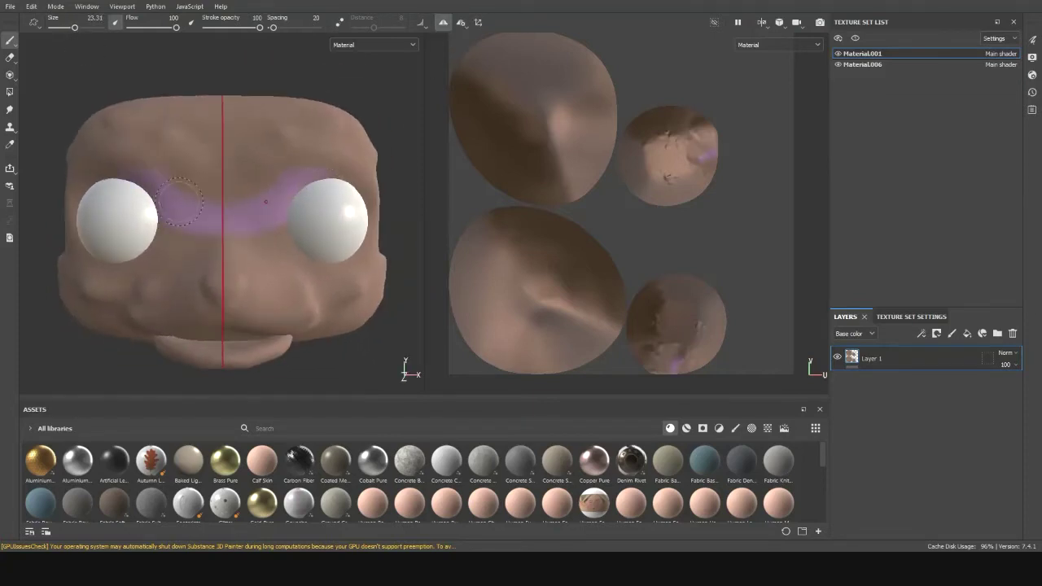
left_click_drag(204, 238, 173, 236, "alt")
- Add a paint layer above Layer 1 and paint a purple mask around the eyes, nose, muzzle and lower jaw
left_click(944, 334)
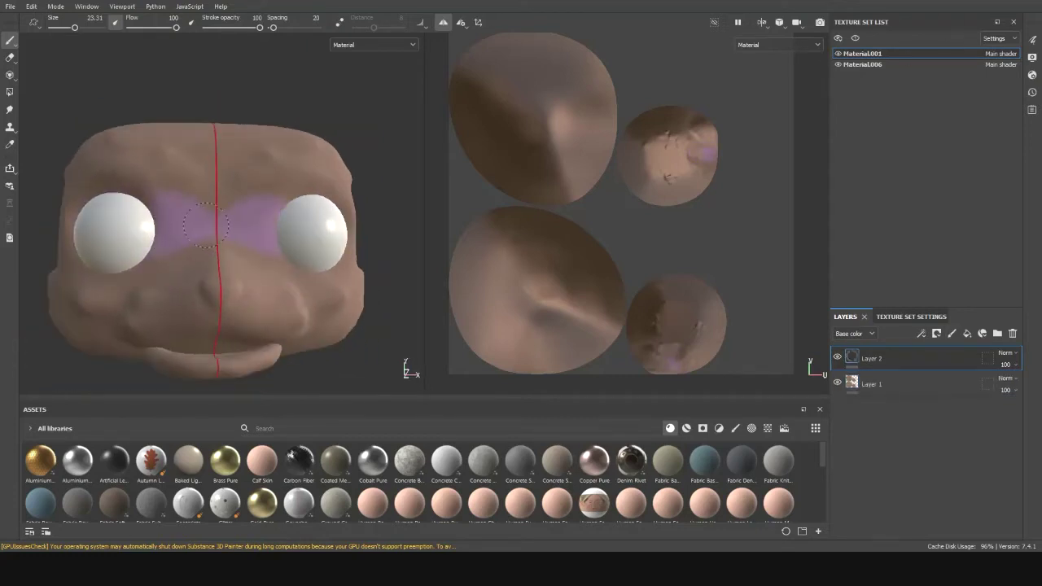
mouse_move(190, 247)
left_mouse_down()
mouse_move(218, 314)
mouse_move(195, 220)
left_mouse_up()
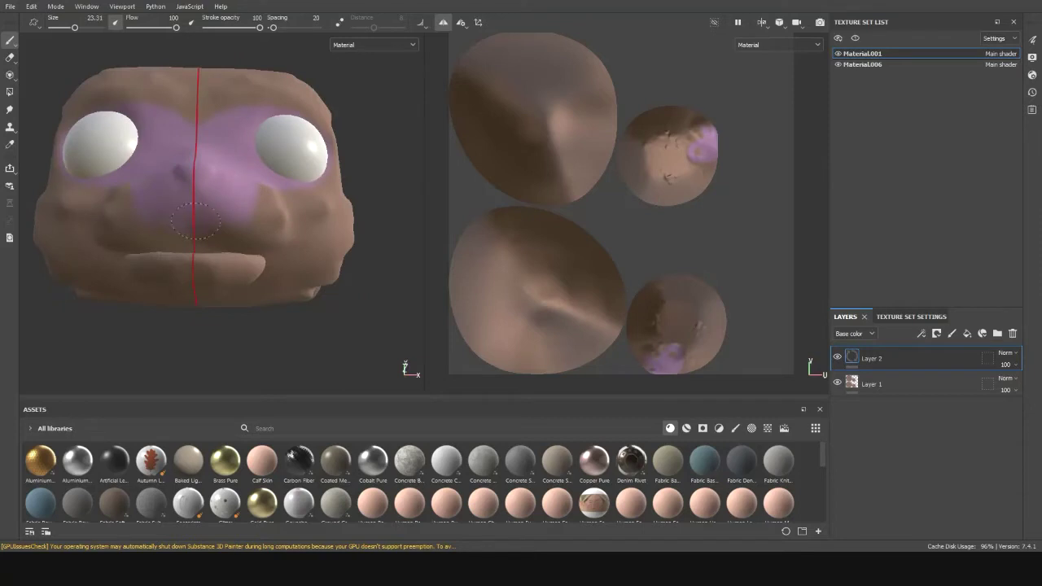
scroll(191, 238, "up", 3)
left_click_drag(163, 260, 237, 264)
mouse_move(202, 233)
left_mouse_down("alt")
mouse_move(294, 215)
mouse_move(252, 154)
mouse_move(198, 228)
left_mouse_up("alt")
left_click_drag(196, 122, 202, 254, "alt")
- Erase excess purple along the borders of the face mask
key("e")
mouse_move(188, 218)
left_mouse_down("alt")
mouse_move(274, 226)
mouse_move(226, 225)
mouse_move(3, 53)
left_mouse_up("alt")
scroll(274, 226, "down", 3)
- Roughen the purple mask's edges into fur using the Artistic Hair brush at size 21.23, checking in the base colour view
key("1")
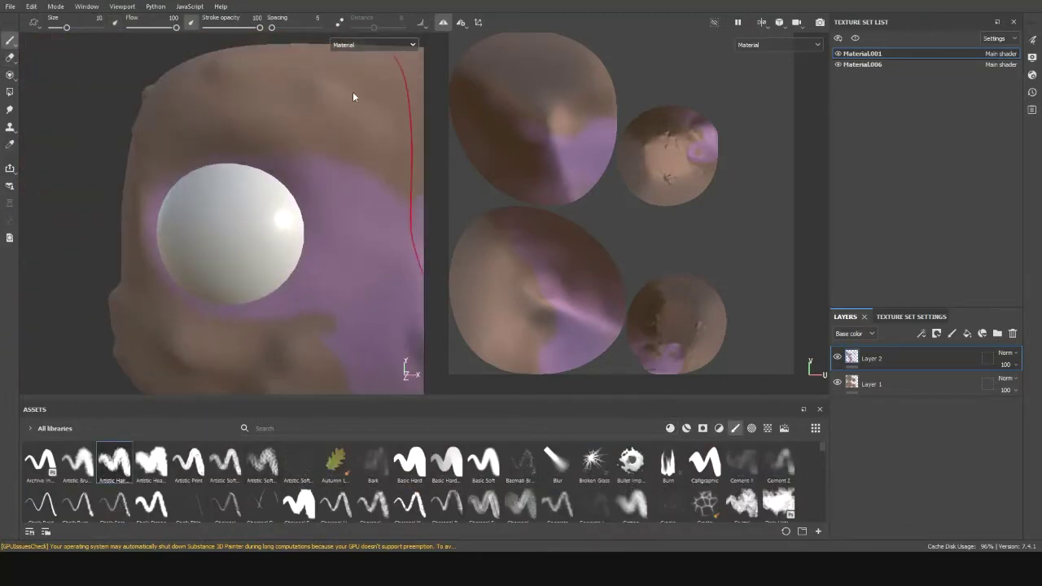
key("c")
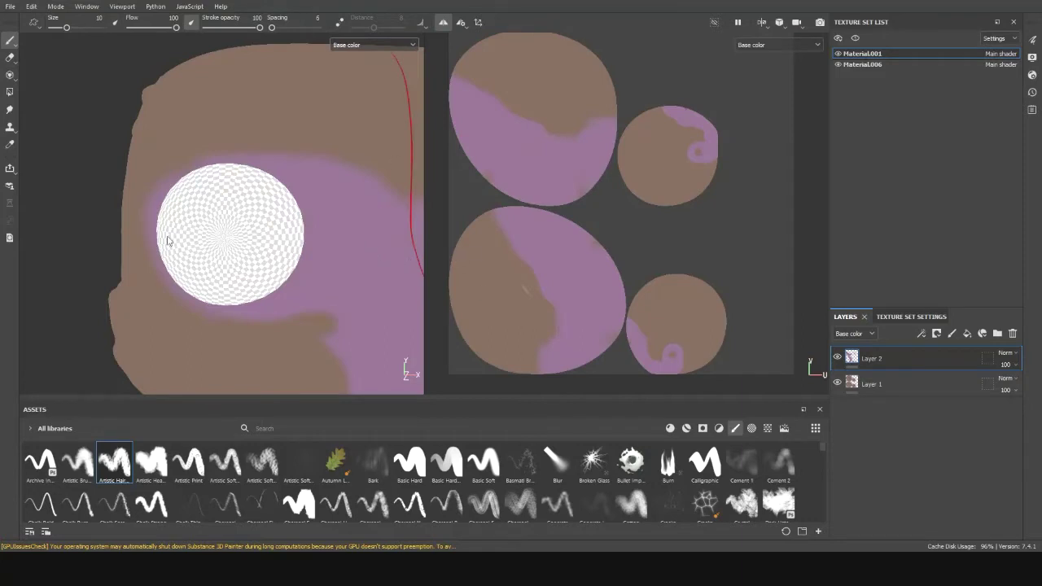
left_click_drag(68, 28, 75, 29)
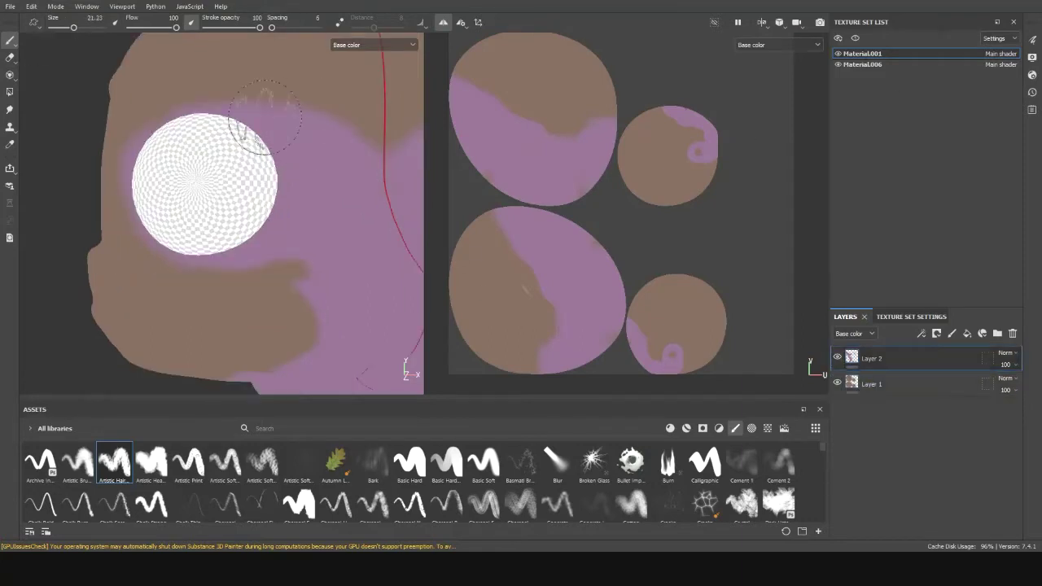
key("m")
left_click_drag(238, 284, 68, 127, "alt")
- Add a third paint layer and paint the nose black with the Basic Hard brush
left_click_drag(199, 269, 228, 259, "alt")
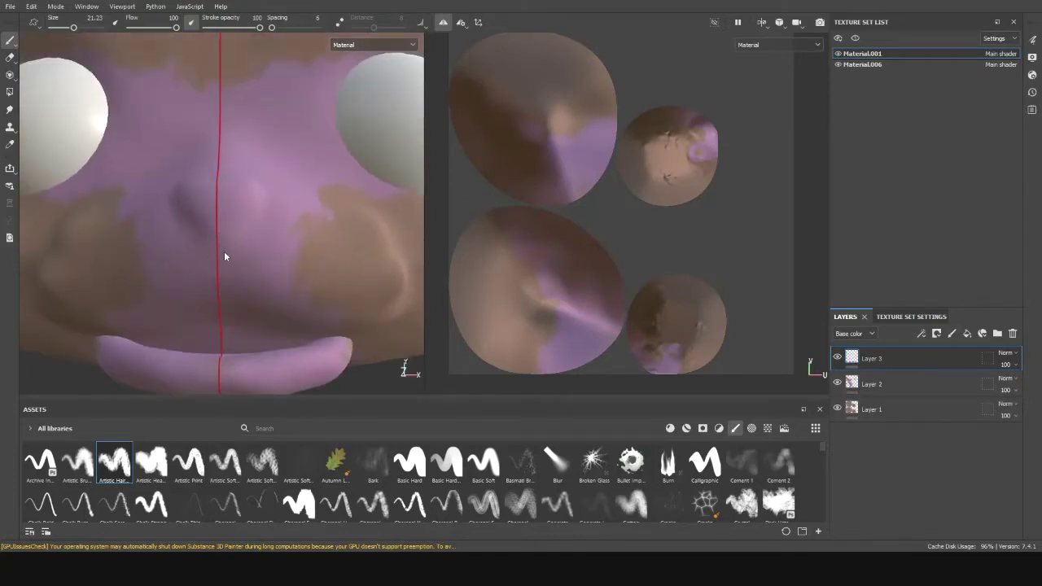
left_click_drag(184, 255, 268, 244, "alt")
left_click(409, 463)
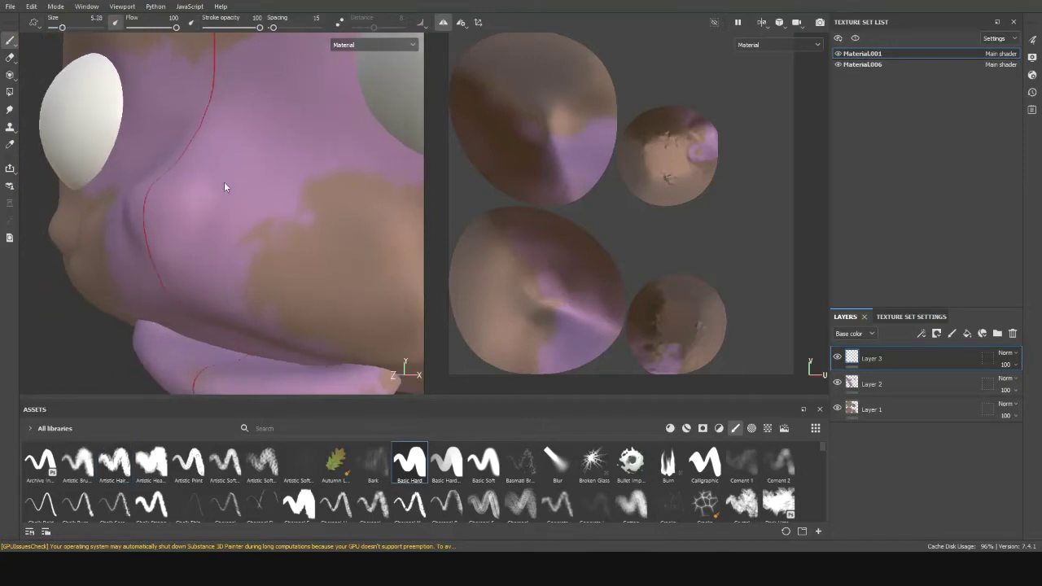
scroll(204, 211, "up", 3)
mouse_move(162, 245)
left_mouse_down()
mouse_move(244, 228)
mouse_move(223, 298)
left_mouse_up()
mouse_move(207, 151)
left_mouse_down("alt")
mouse_move(140, 259)
mouse_move(240, 179)
left_mouse_up("alt")
- Erase notches from both lower sides of the black nose with the eraser at size 2.68
key("e")
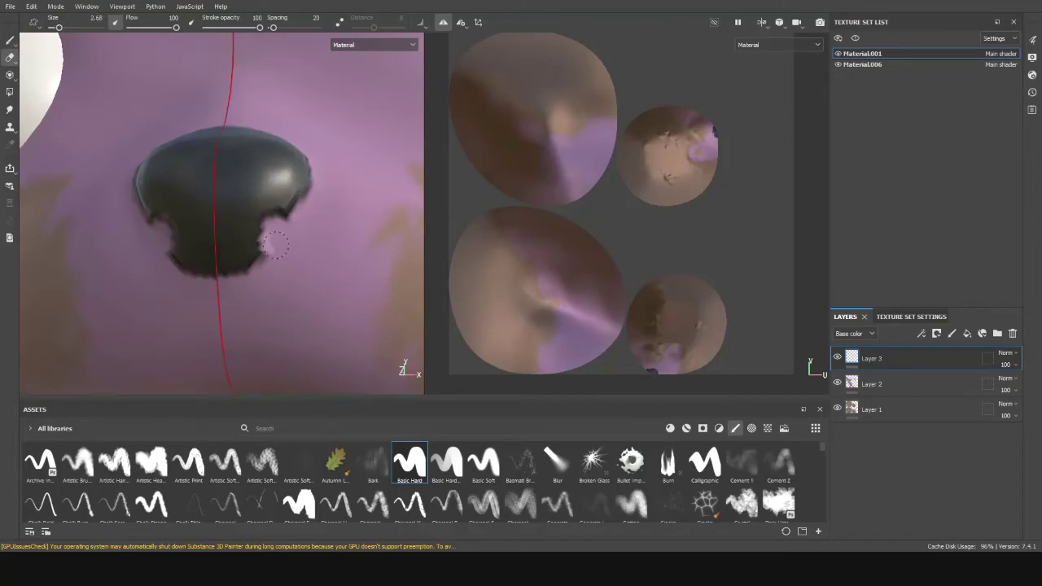
scroll(275, 234, "down", 5)
left_click_drag(275, 235, 196, 220, "alt")
scroll(197, 220, "up", 4)
- Return to Layer 2 in the base colour view and refine the purple markings around the nose and muzzle
key("1")
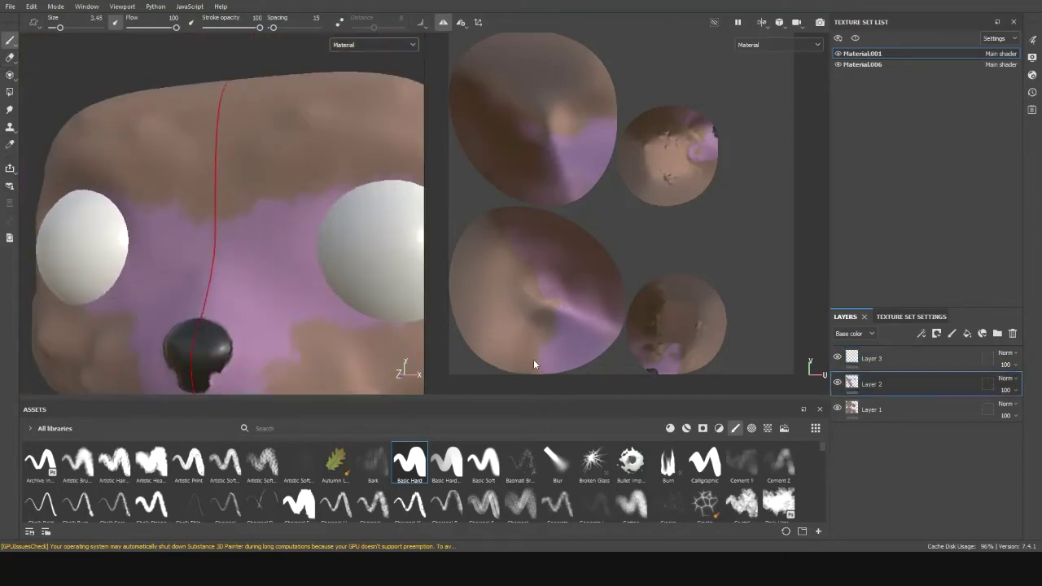
key("c")
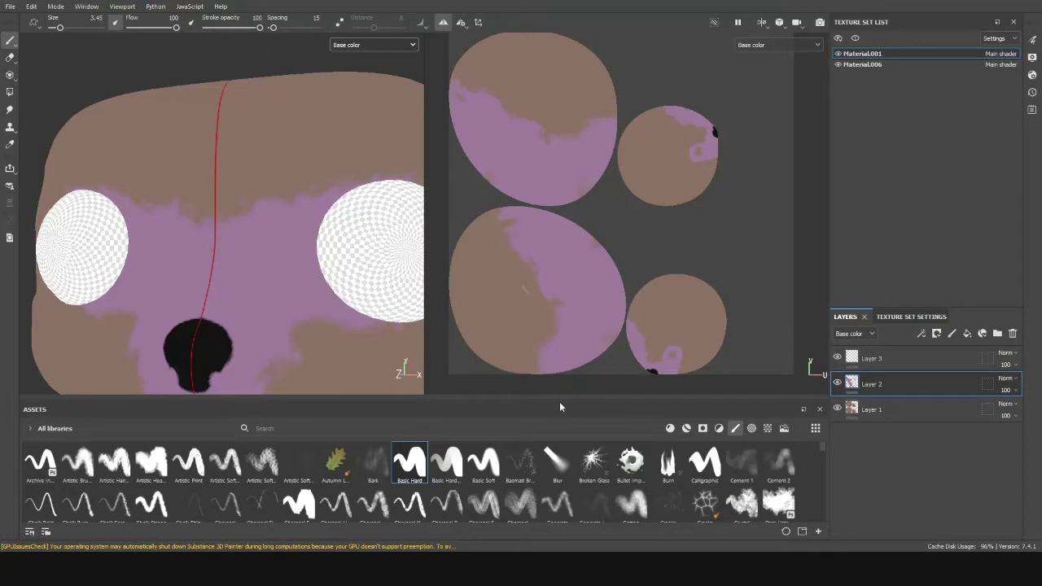
left_click_drag(326, 245, 314, 236, "alt")
left_click_drag(83, 30, 77, 28)
mouse_move(212, 228)
left_mouse_down("alt")
mouse_move(228, 212)
mouse_move(248, 138)
left_mouse_up("alt")
scroll(248, 135, "down", 3)
scroll(248, 135, "up", 3)
scroll(244, 203, "down", 2)
left_click_drag(244, 204, 309, 195, "alt")
- Break up the purple edges around the muzzle with the Artistic Hair brush at size 11.54
key("m")
left_click_drag(77, 28, 70, 28)
key("c")
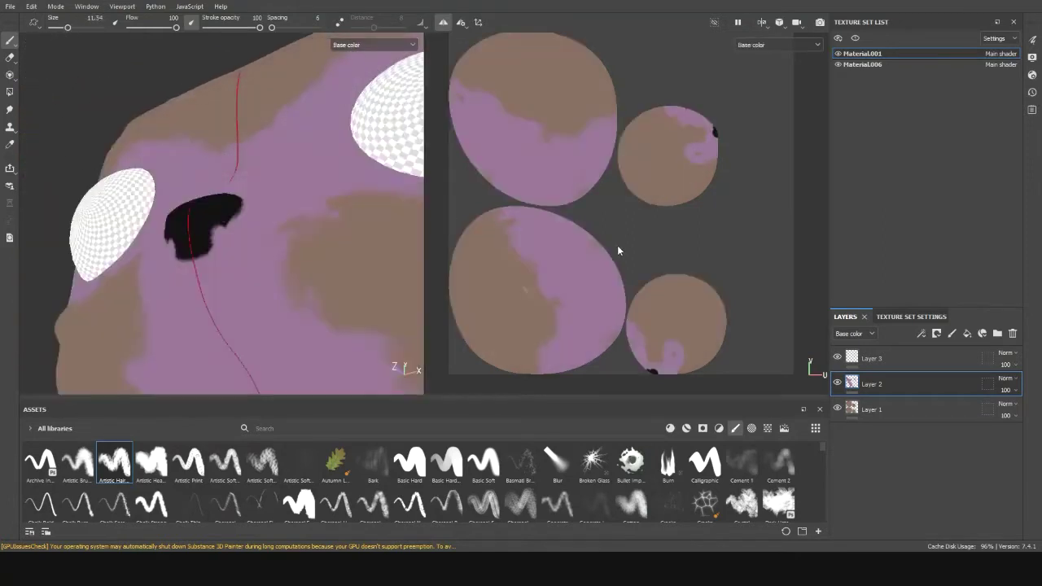
key("m")
- Paint the hollows of the ears purple on Layer 2
left_click_drag(245, 203, 106, 548, "alt")
scroll(173, 129, "up", 3)
scroll(173, 129, "down", 3)
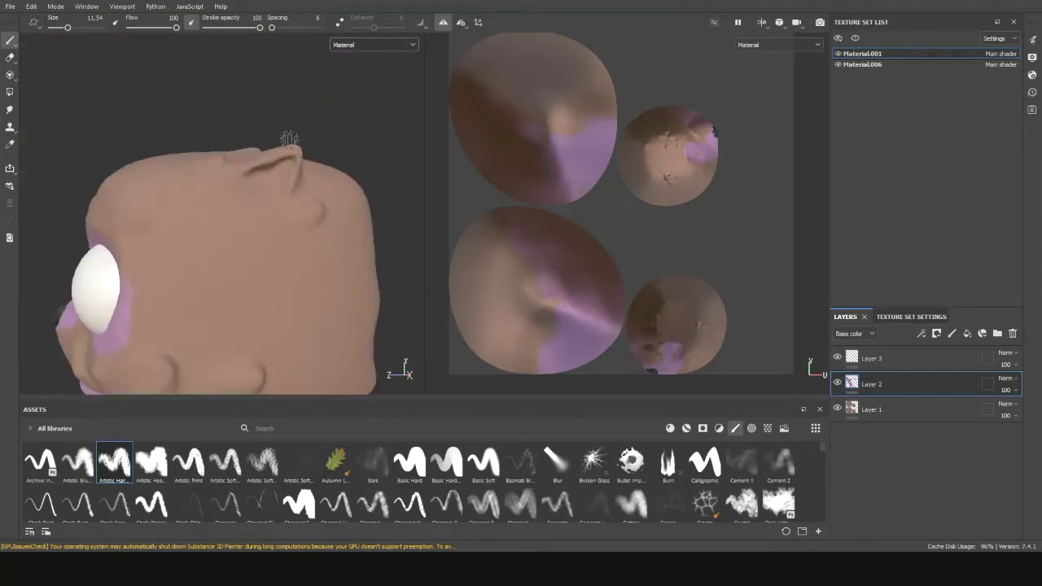
key("c")
key("m")
scroll(228, 183, "up", 5)
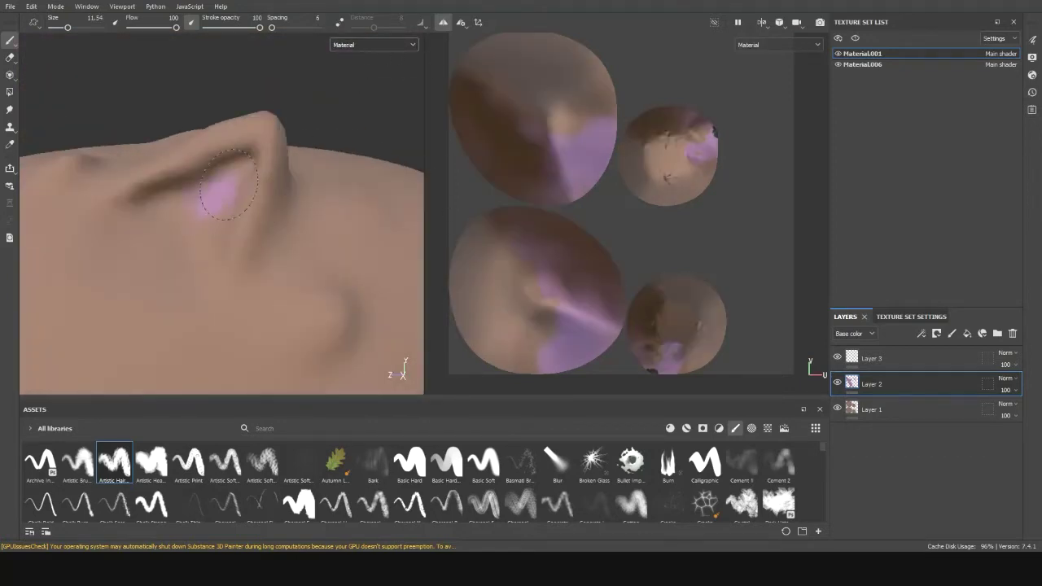
scroll(181, 240, "down", 5)
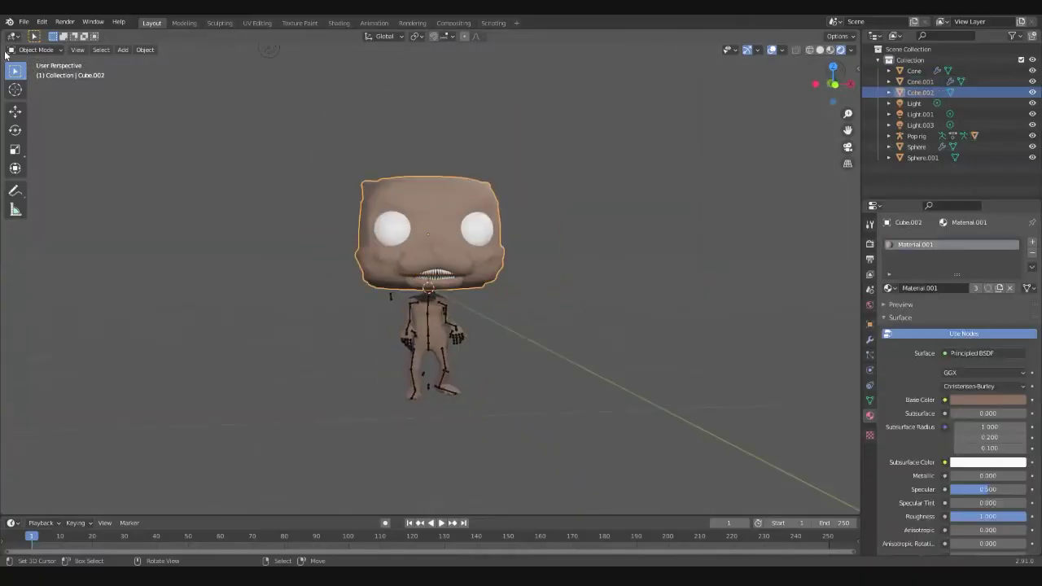
- Switch to Blender, split off a Shader Editor beside the viewport and connect the painted textures to the head's Material.001
left_click_drag(7, 54, 158, 122)
left_click(12, 35)
left_click(46, 123)
middle_click_drag(97, 310, 8, 314)
scroll(8, 314, "down", 3)
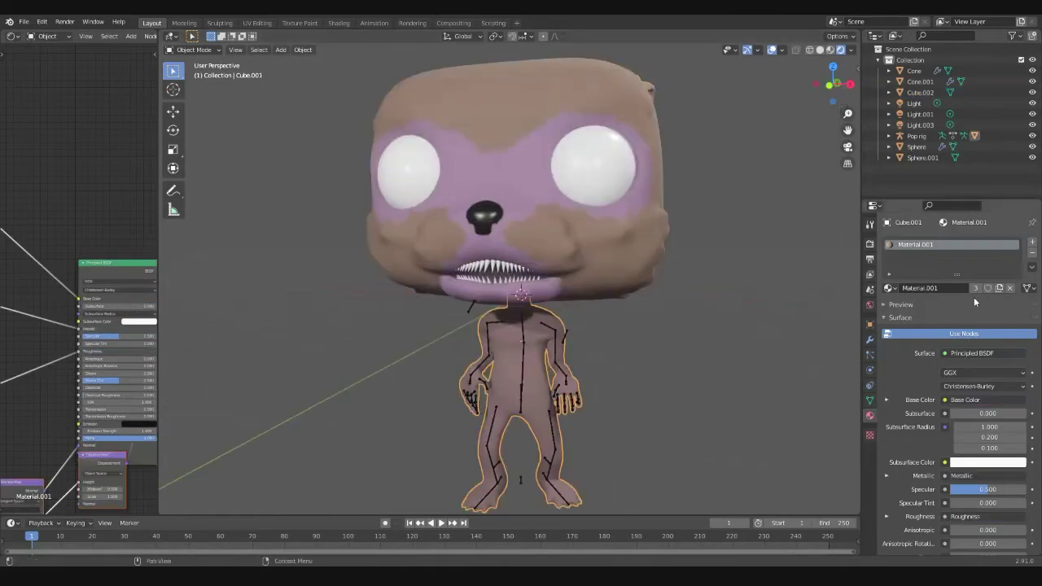
- Close the Shader Editor and give the body its own Material.002 with a plain brown base colour
scroll(521, 342, "down", 6)
scroll(94, 278, "down", 4)
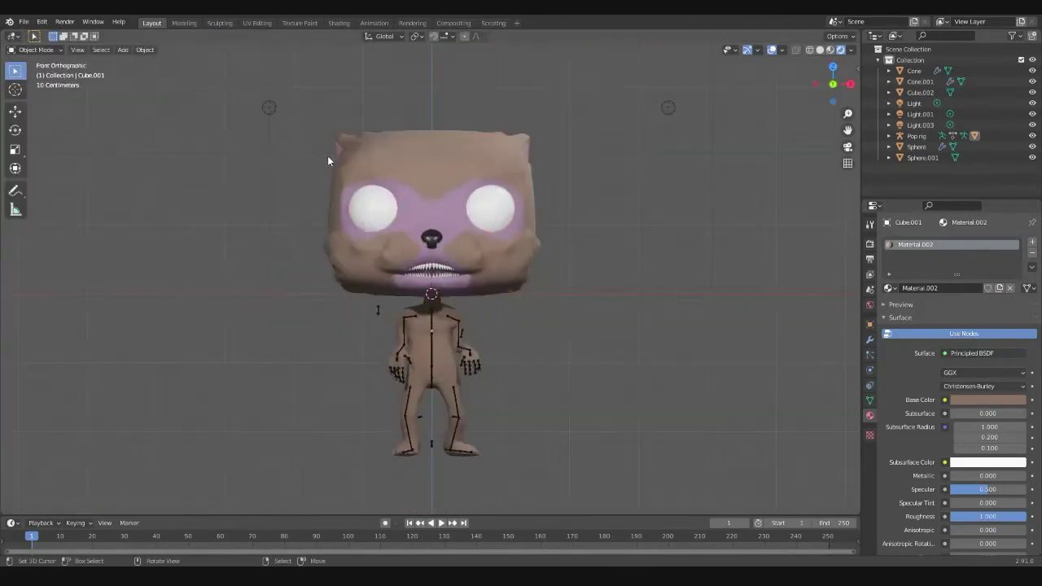
middle_click_drag(327, 156, 498, 264)
scroll(498, 264, "up", 3)
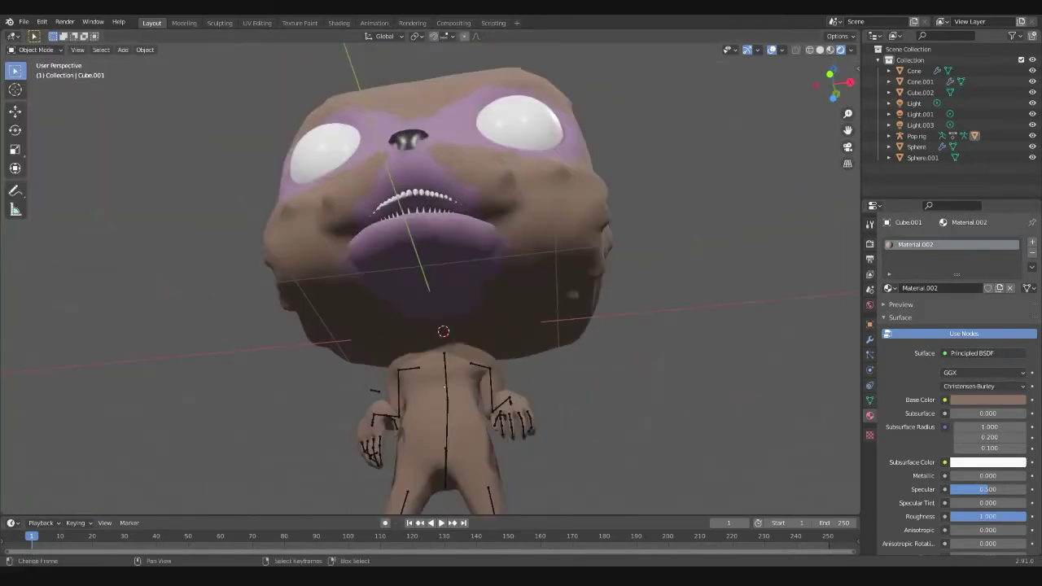
- Put the Pop rig in Pose Mode and reposition its hand control bones
middle_click_drag(444, 391, 418, 420)
left_click(475, 382)
left_click(37, 88)
middle_click_drag(350, 310, 424, 293)
left_click_drag(418, 254, 423, 259)
middle_click_drag(342, 325, 318, 390)
key("KP_1")
left_click(380, 283)
middle_click_drag(380, 283, 527, 335)
key("KP_1")
- Return to Object Mode, select the body mesh and apply its modifier
left_click(33, 50)
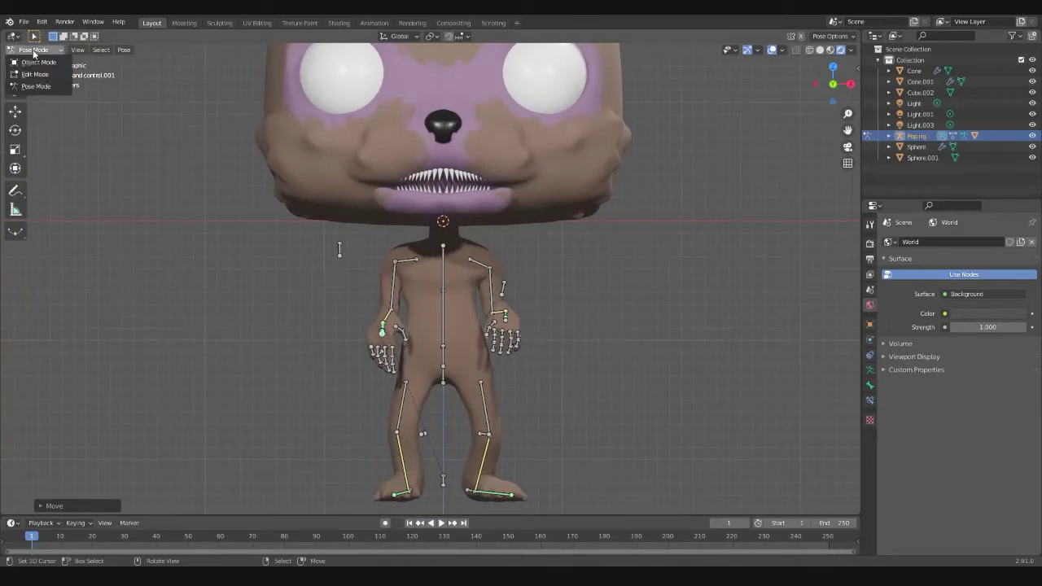
left_click(39, 62)
left_click(484, 333)
left_click(1006, 247)
left_click(953, 269)
- In the Sculpting workspace, reshape the body's belly and hips with Snake Hook at 132 px and Dyntopo enabled
scroll(482, 285, "up", 4)
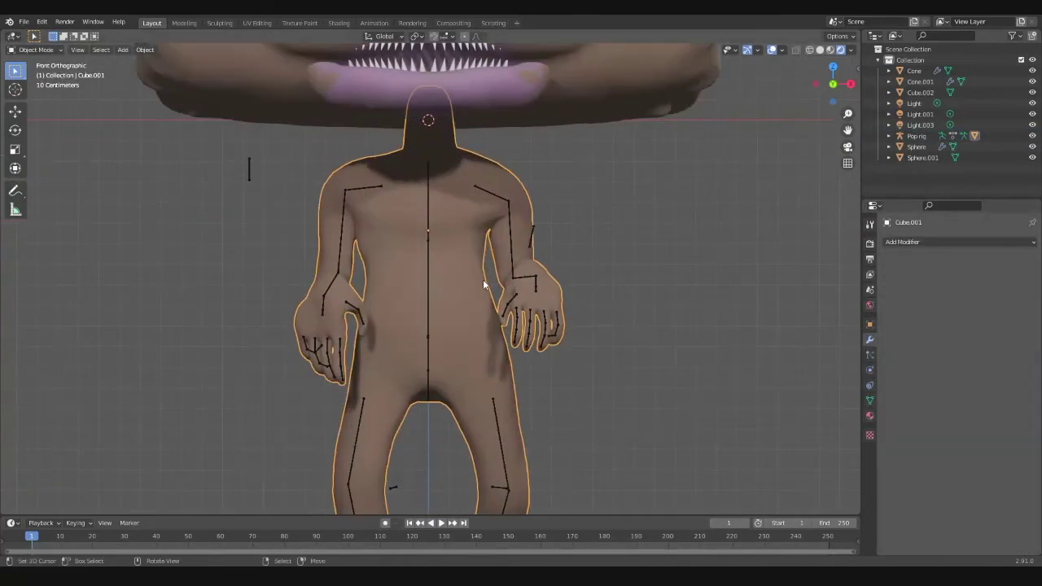
left_click(219, 22)
scroll(768, 414, "up", 4)
middle_click_drag(767, 414, 454, 307)
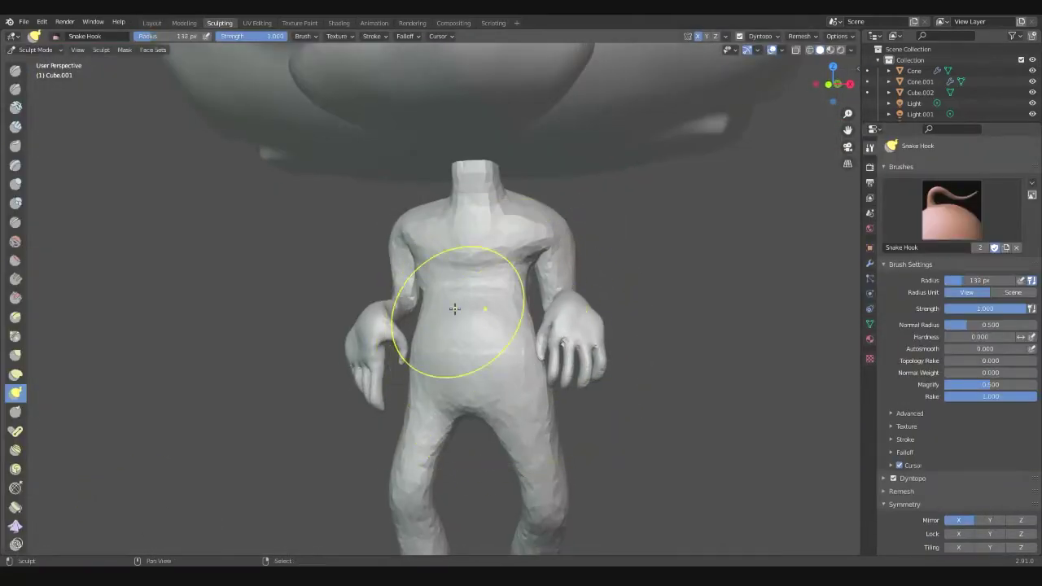
scroll(454, 308, "up", 5)
left_click_drag(454, 308, 454, 268)
scroll(454, 268, "down", 5)
mouse_move(454, 268)
middle_mouse_down()
mouse_move(488, 285)
mouse_move(439, 292)
mouse_move(448, 318)
mouse_move(361, 310)
mouse_move(344, 380)
mouse_move(476, 310)
middle_mouse_up()
scroll(439, 293, "up", 5)
scroll(449, 318, "up", 3)
scroll(344, 379, "up", 3)
scroll(506, 256, "down", 3)
mouse_move(505, 256)
middle_mouse_down()
mouse_move(540, 272)
mouse_move(524, 389)
mouse_move(495, 379)
middle_mouse_up()
scroll(578, 350, "up", 3)
mouse_move(578, 350)
middle_mouse_down()
mouse_move(414, 342)
mouse_move(479, 353)
mouse_move(382, 366)
mouse_move(353, 396)
mouse_move(442, 396)
middle_mouse_up()
- Turn off X mirroring and pull small fur tufts out of the body's lower belly and crotch with Snake Hook, using radii of 152 to 227 px
key("shift+s")
scroll(480, 342, "down", 3)
key("k")
scroll(456, 399, "up", 3)
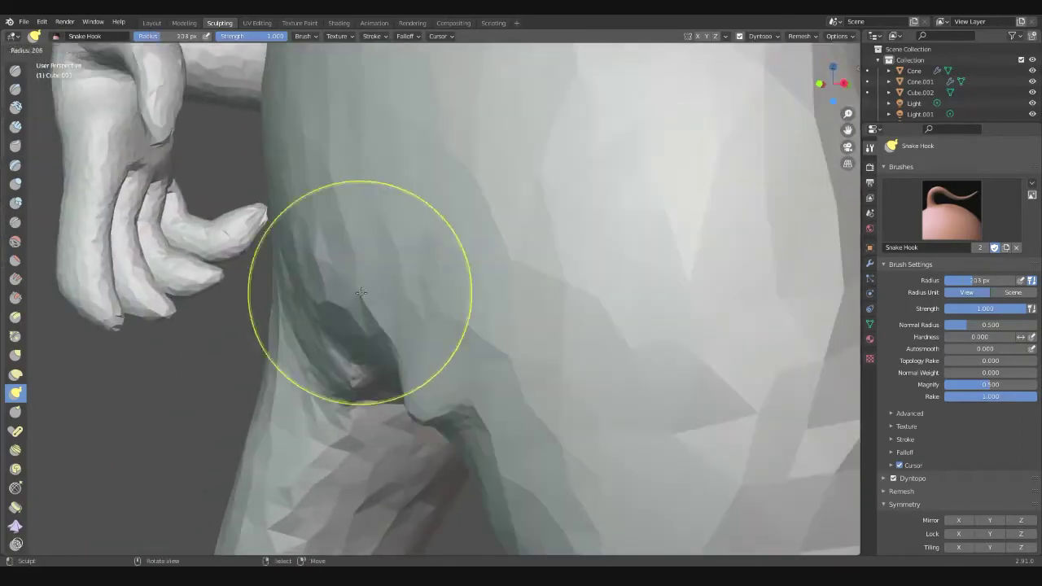
left_click(348, 343)
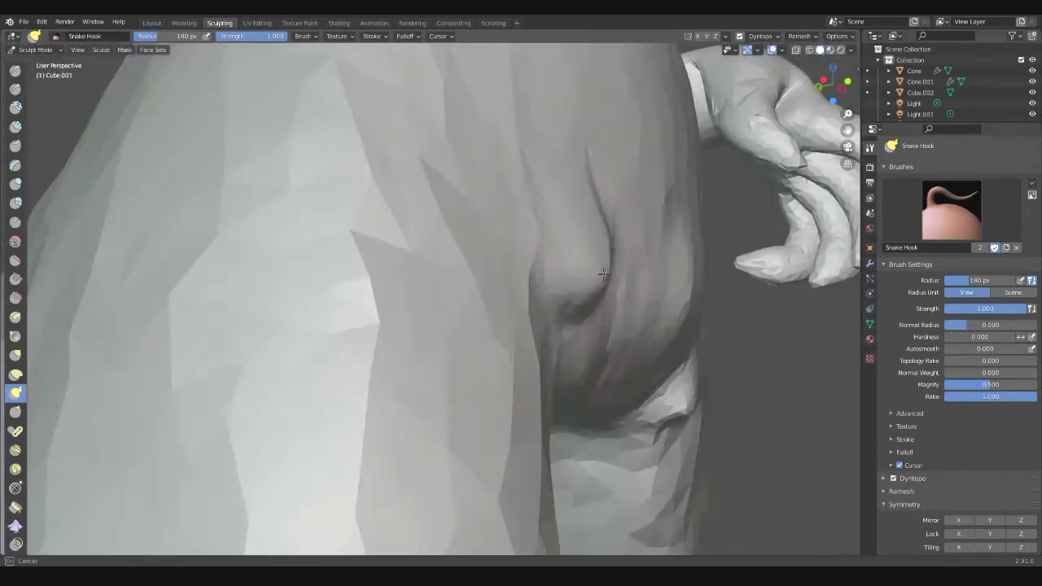
middle_click_drag(603, 275, 473, 310)
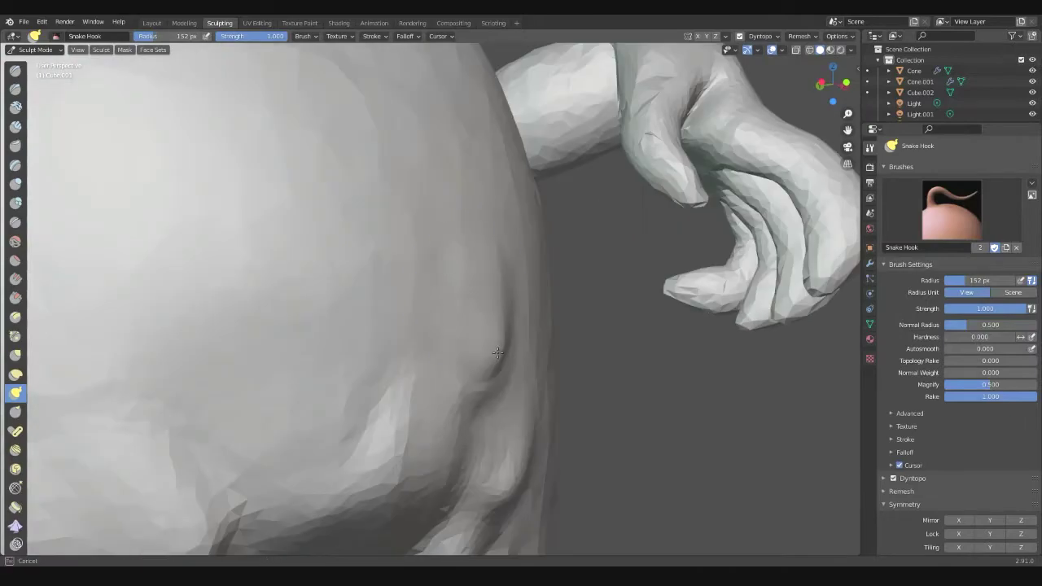
middle_click_drag(497, 352, 408, 378)
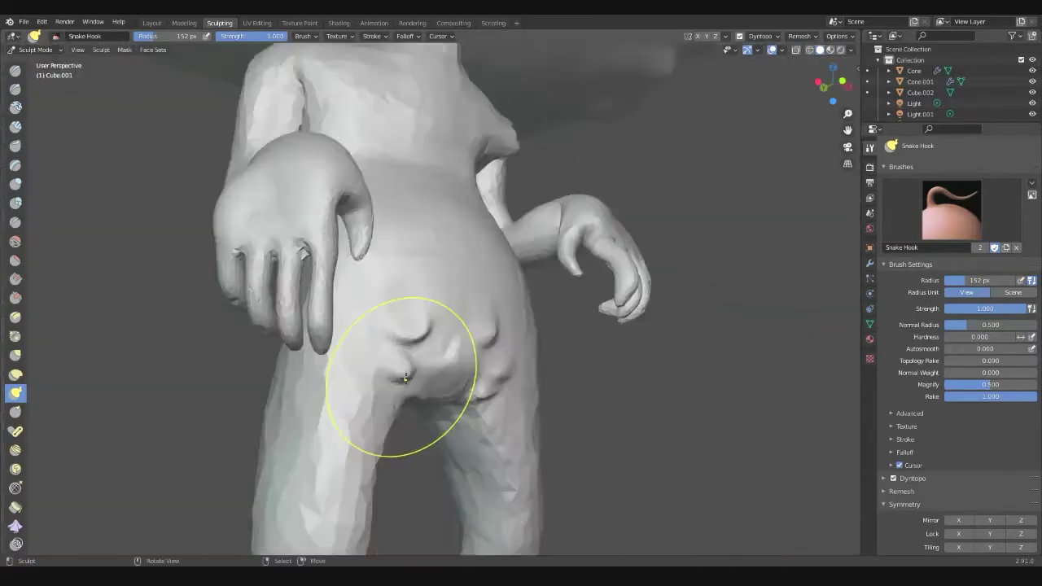
middle_click_drag(408, 323, 442, 320)
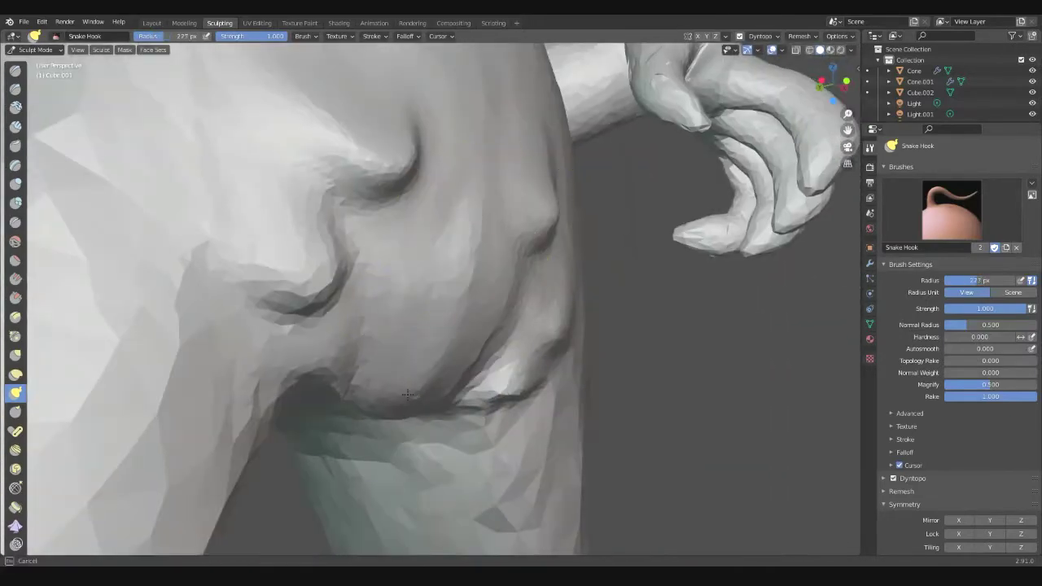
middle_click_drag(407, 394, 441, 382)
- Pull further fur tufts out of the body's shoulders and lower legs with Snake Hook at 160 px
mouse_move(338, 434)
middle_mouse_down()
mouse_move(607, 408)
mouse_move(481, 367)
mouse_move(456, 351)
mouse_move(470, 333)
mouse_move(377, 349)
mouse_move(349, 371)
mouse_move(532, 321)
mouse_move(493, 367)
mouse_move(264, 305)
mouse_move(491, 350)
mouse_move(526, 268)
mouse_move(472, 225)
mouse_move(610, 352)
mouse_move(434, 228)
mouse_move(342, 298)
mouse_move(358, 339)
mouse_move(305, 326)
mouse_move(498, 382)
mouse_move(484, 344)
mouse_move(375, 323)
mouse_move(451, 279)
middle_mouse_up()
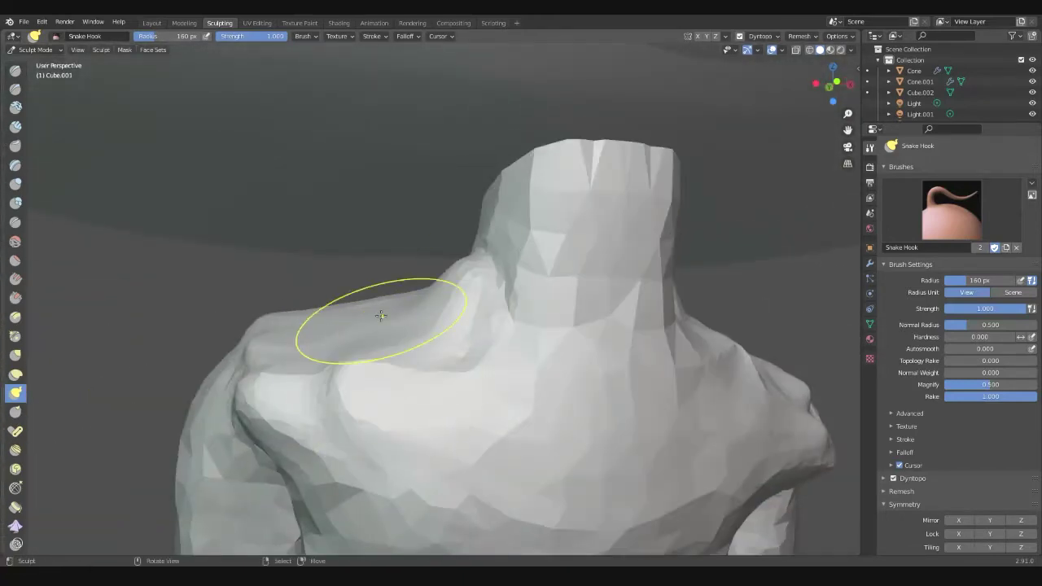
middle_click_drag(309, 303, 415, 372)
scroll(400, 377, "down", 5)
scroll(421, 372, "up", 8)
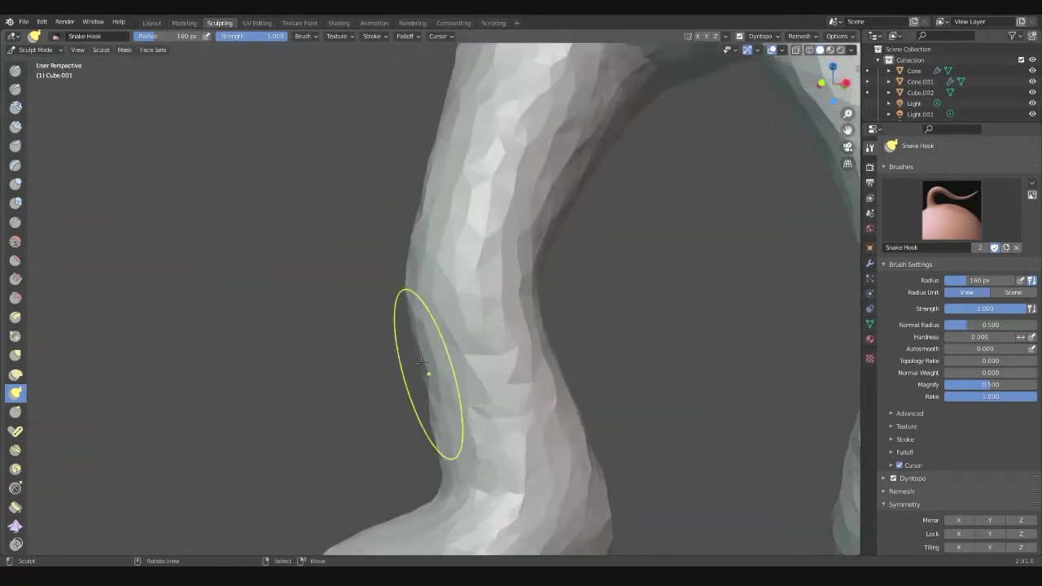
mouse_move(398, 312)
middle_mouse_down()
mouse_move(345, 232)
mouse_move(363, 302)
mouse_move(225, 279)
mouse_move(210, 333)
mouse_move(244, 326)
middle_mouse_up()
scroll(407, 310, "up", 4)
scroll(407, 309, "down", 8)
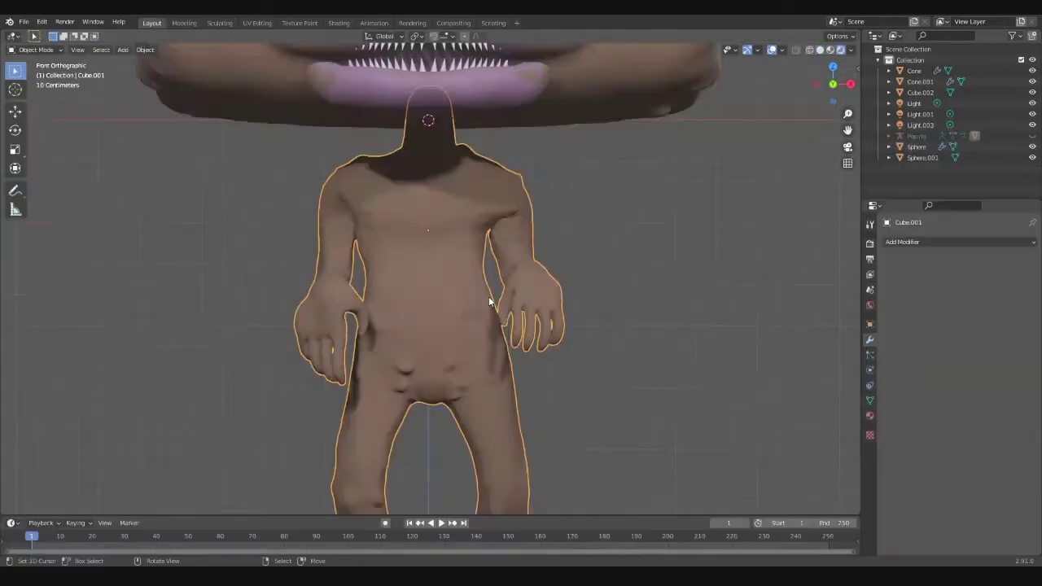
- Go back to the Sculpting workspace and smooth the body with the Smooth brush at 211 px, strength 0.226, Dyntopo off
scroll(490, 302, "down", 3)
left_click(220, 23)
key("f")
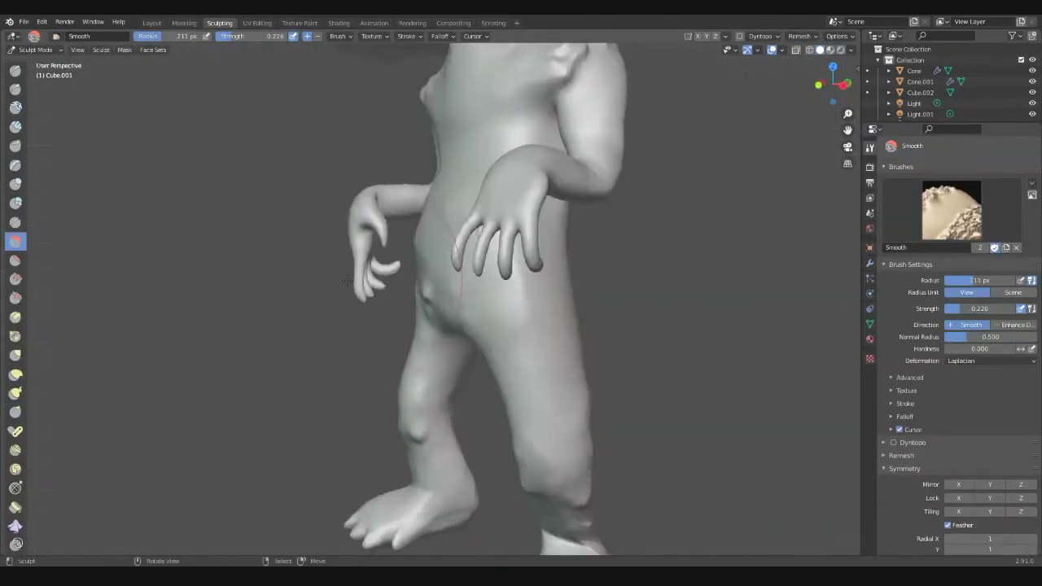
- Refine the tufts around the body's torso, hips and thighs with Snake Hook at 185 px and 150 px
key("k")
scroll(414, 282, "up", 4)
mouse_move(414, 283)
middle_mouse_down()
mouse_move(471, 212)
mouse_move(459, 253)
mouse_move(359, 287)
mouse_move(651, 287)
mouse_move(635, 333)
middle_mouse_up()
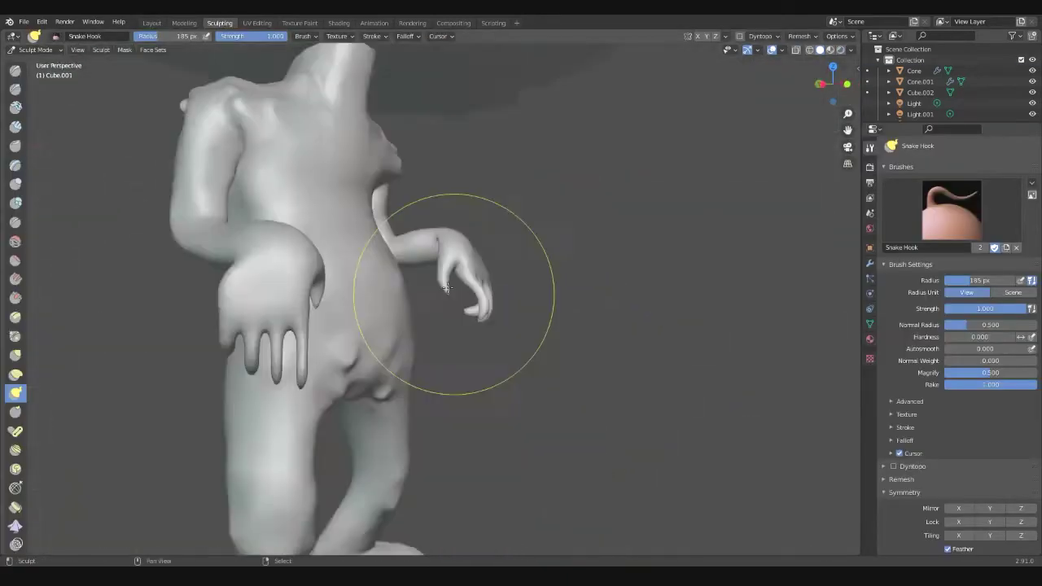
scroll(453, 302, "up", 4)
mouse_move(244, 288)
middle_mouse_down()
mouse_move(608, 325)
mouse_move(570, 293)
mouse_move(526, 221)
mouse_move(301, 344)
mouse_move(644, 470)
middle_mouse_up()
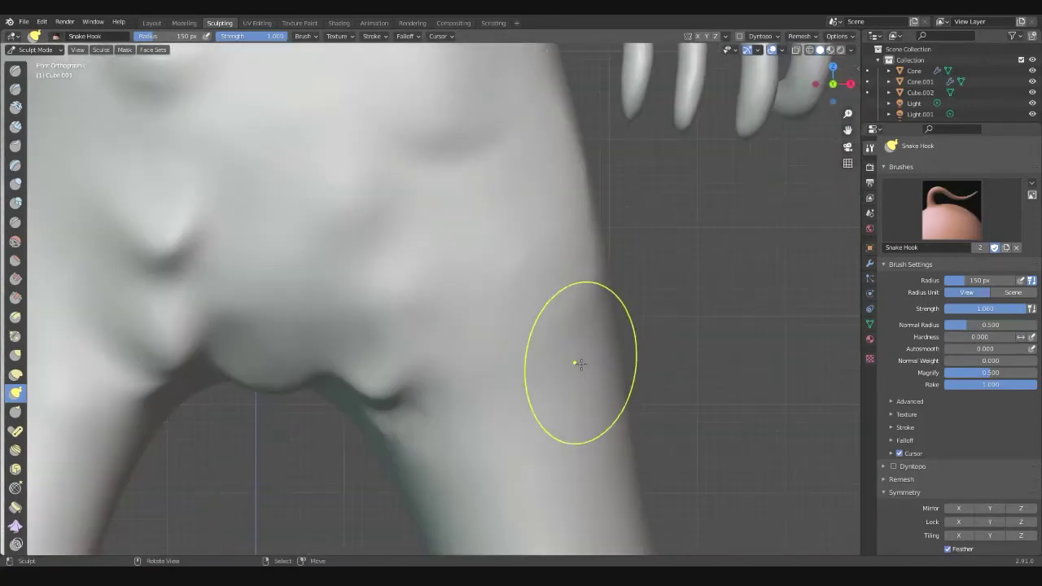
left_click_drag(570, 361, 594, 221)
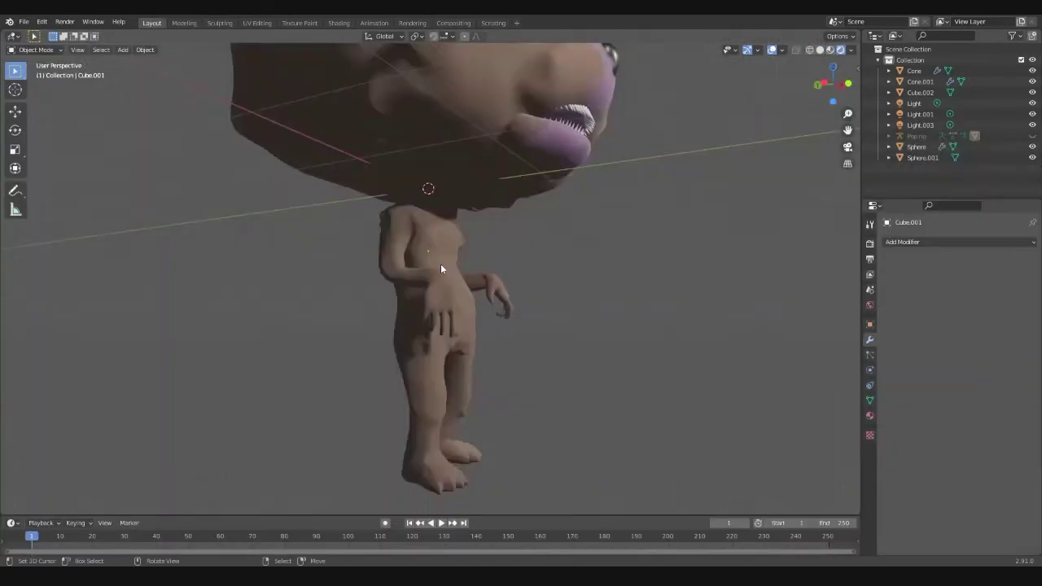
- Carve fur furrows into the top and sides of the head with the Crease brush at 17 px, strength 0.408, set to Subtract
mouse_move(440, 264)
middle_mouse_down()
mouse_move(536, 284)
mouse_move(481, 373)
middle_mouse_up()
scroll(536, 284, "up", 5)
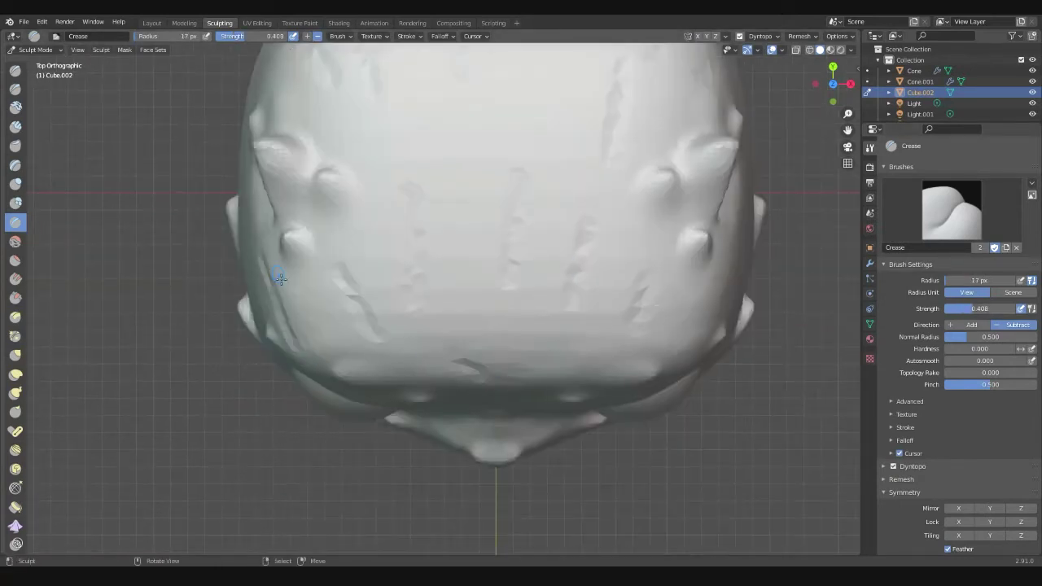
mouse_move(280, 278)
middle_mouse_down()
mouse_move(500, 284)
mouse_move(389, 365)
mouse_move(301, 407)
mouse_move(302, 240)
mouse_move(481, 419)
mouse_move(398, 351)
mouse_move(300, 295)
middle_mouse_up()
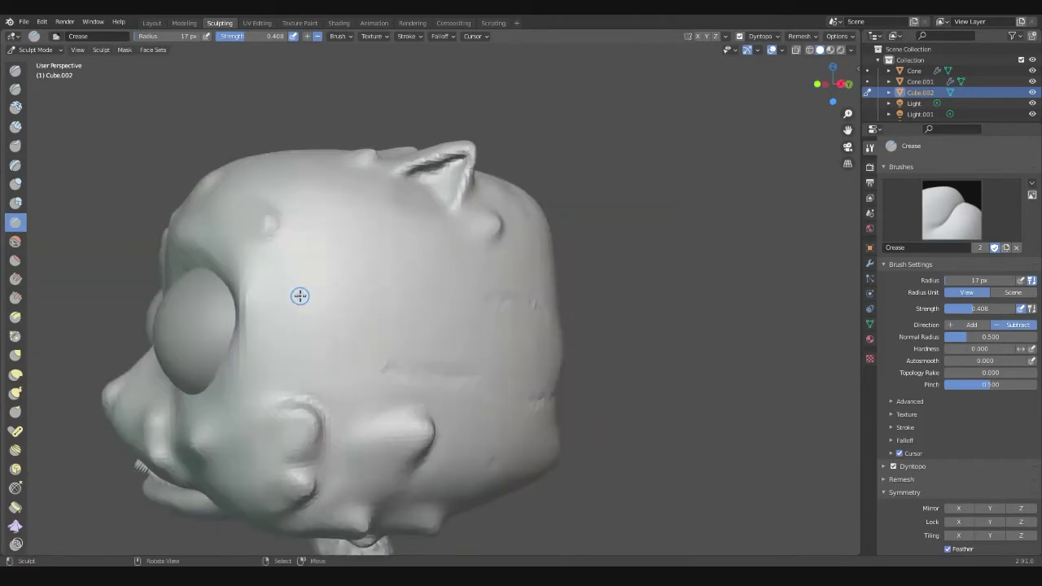
mouse_move(373, 474)
middle_mouse_down()
mouse_move(402, 341)
mouse_move(457, 422)
middle_mouse_up()
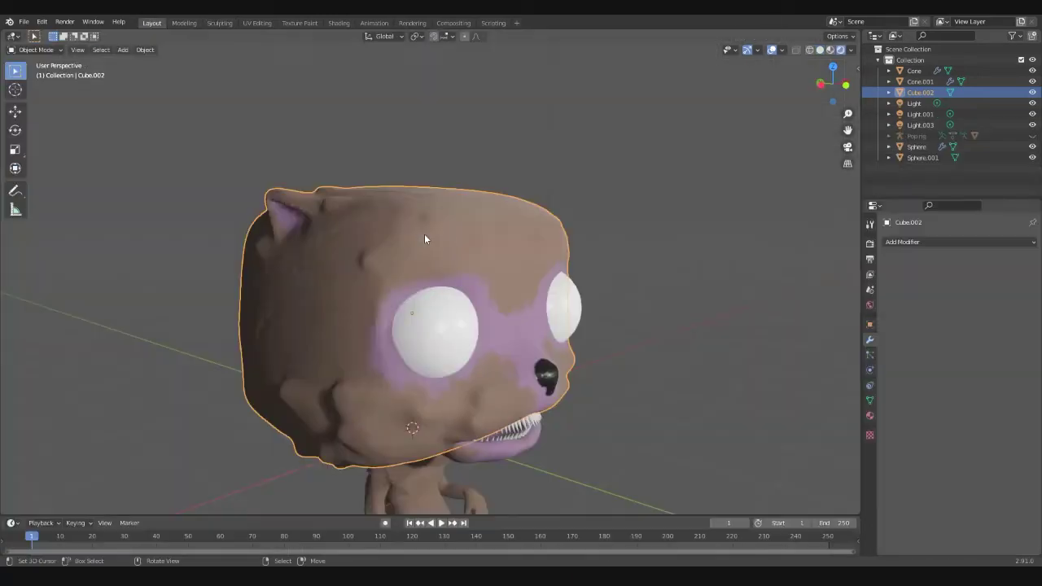
- Soften the surface marks on the back of the head by sculpting and check that area's mesh in Edit Mode
middle_click_drag(424, 234, 477, 250)
key("Tab")
scroll(477, 251, "up", 5)
key("alt+a")
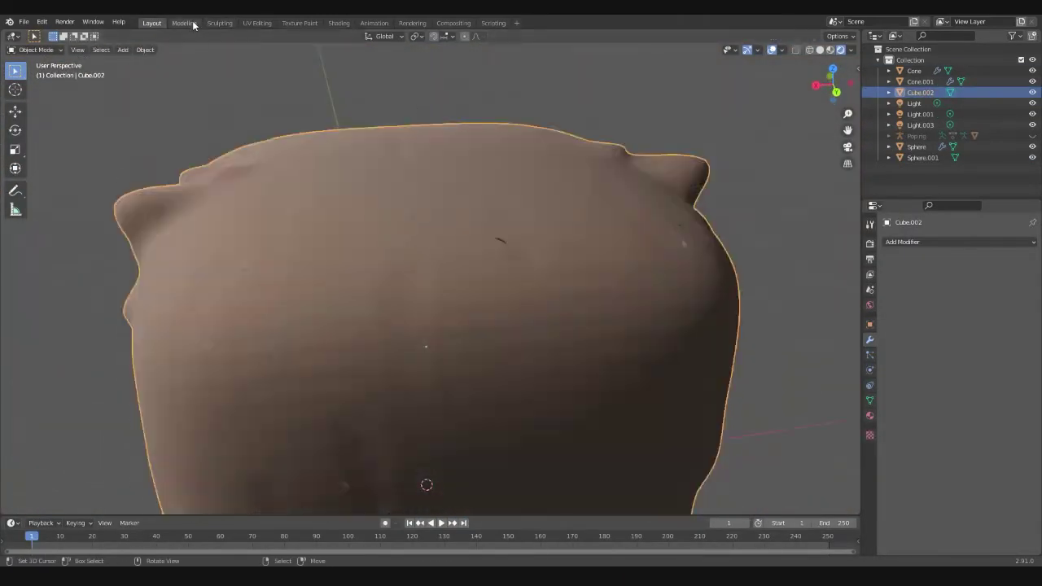
left_click(219, 22)
scroll(456, 293, "down", 3)
mouse_move(456, 293)
middle_mouse_down()
mouse_move(465, 221)
mouse_move(435, 332)
mouse_move(364, 347)
mouse_move(321, 310)
mouse_move(361, 372)
middle_mouse_up()
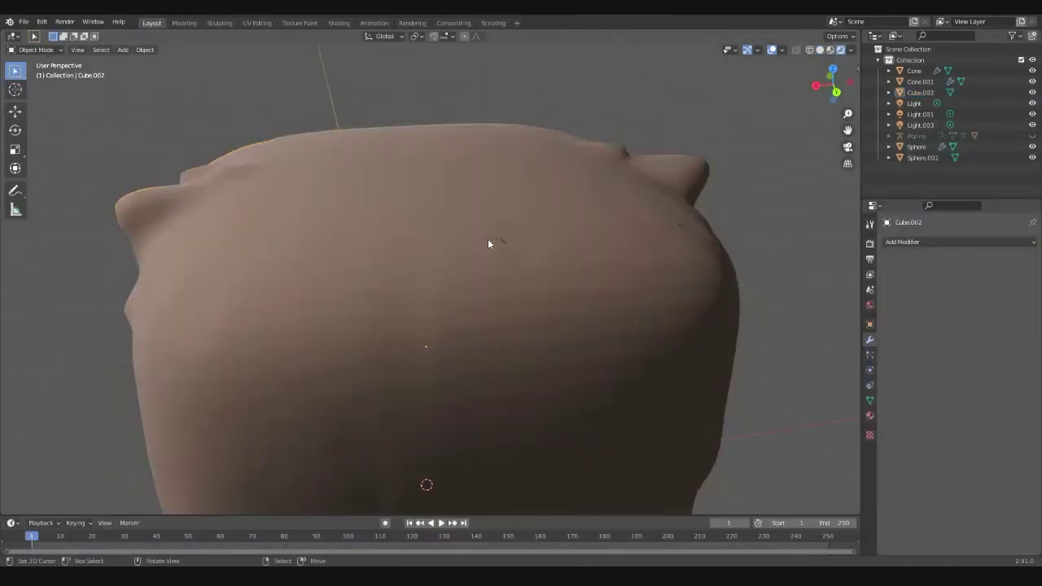
key("Tab")
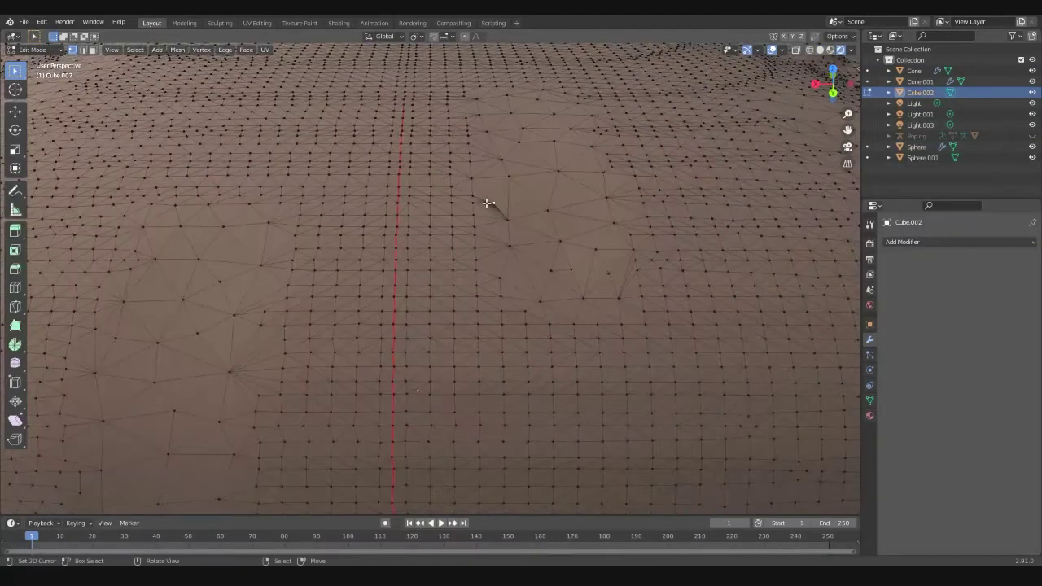
key("Tab")
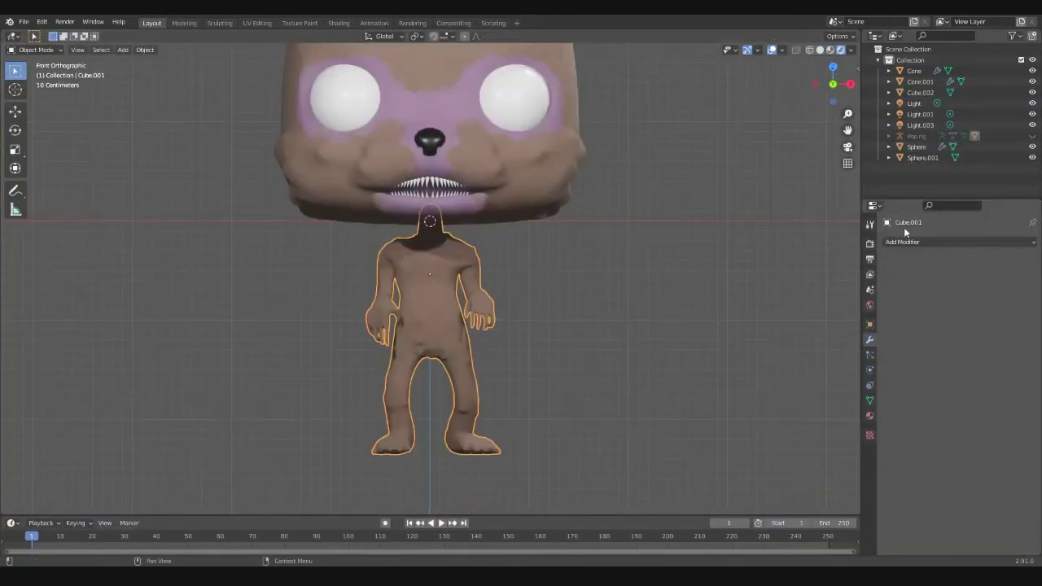
- Add a Remesh modifier to the body in Smooth mode with octree depth 8 and Smooth Shading, and apply it
left_click(904, 239)
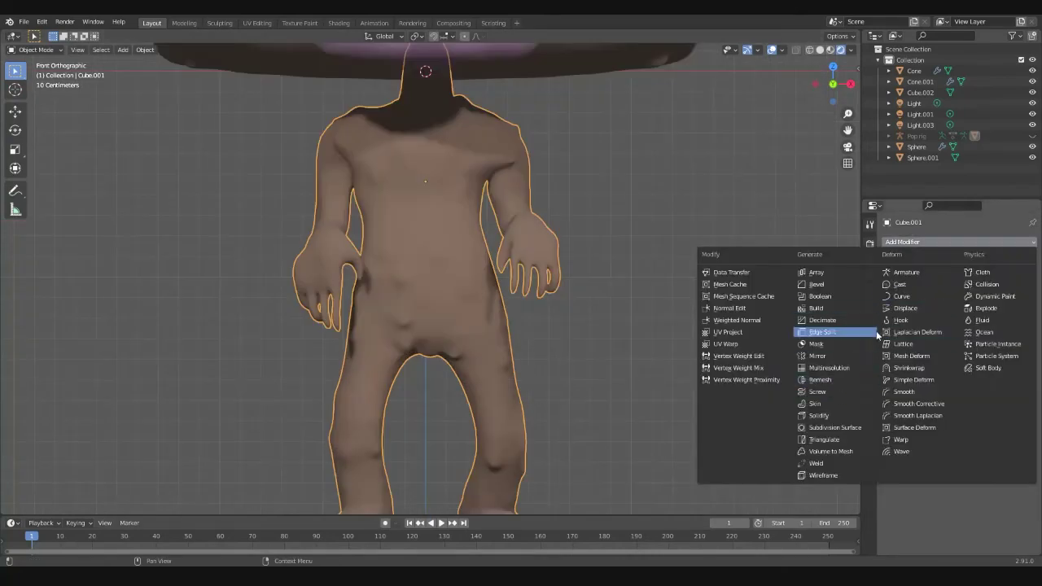
left_click(905, 242)
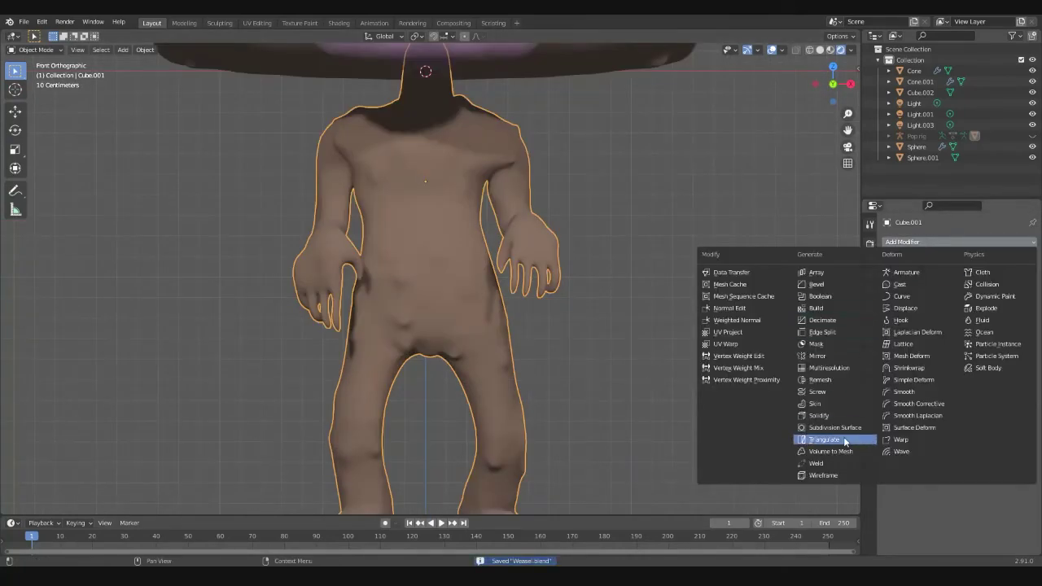
left_click(820, 380)
left_click(940, 276)
left_click(1022, 291)
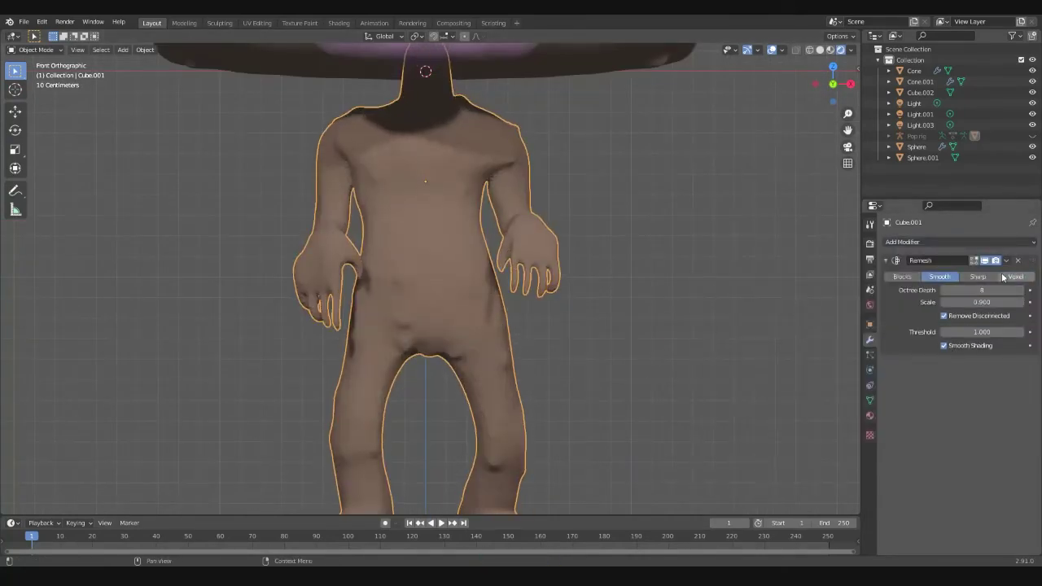
- In Edit Mode, select the whole remeshed body and UV-unwrap it
key("Tab")
scroll(703, 298, "up", 5)
scroll(468, 245, "down", 6)
key("a")
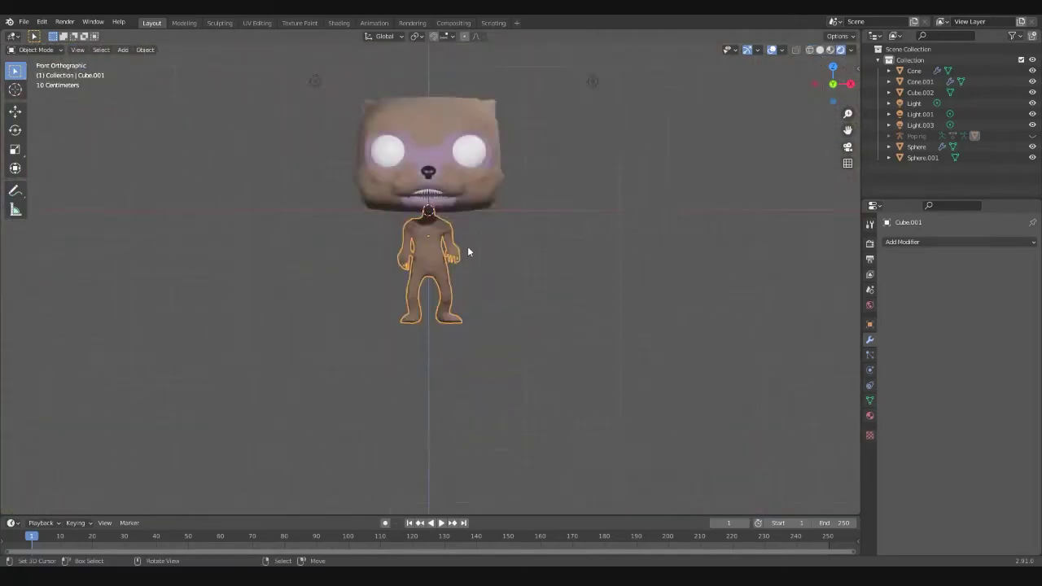
scroll(486, 302, "up", 4)
key("u")
scroll(506, 241, "up", 3)
key("alt+a")
key("a")
key("u")
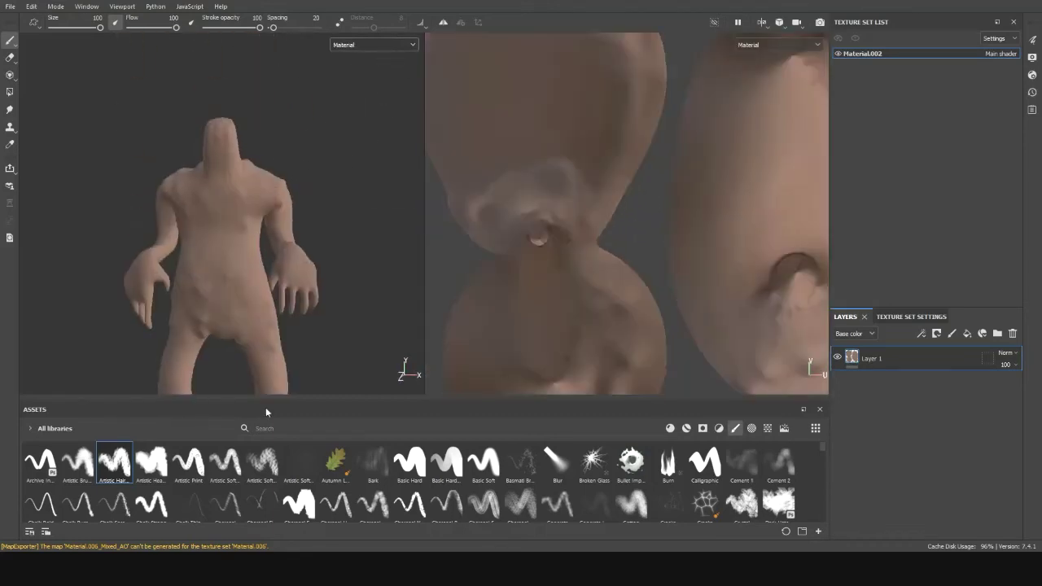
- In Substance 3D Painter, add a paint layer over the body texture and paint a rough pale purple patch on the chest, spacing 6
left_click_drag(74, 25, 68, 27)
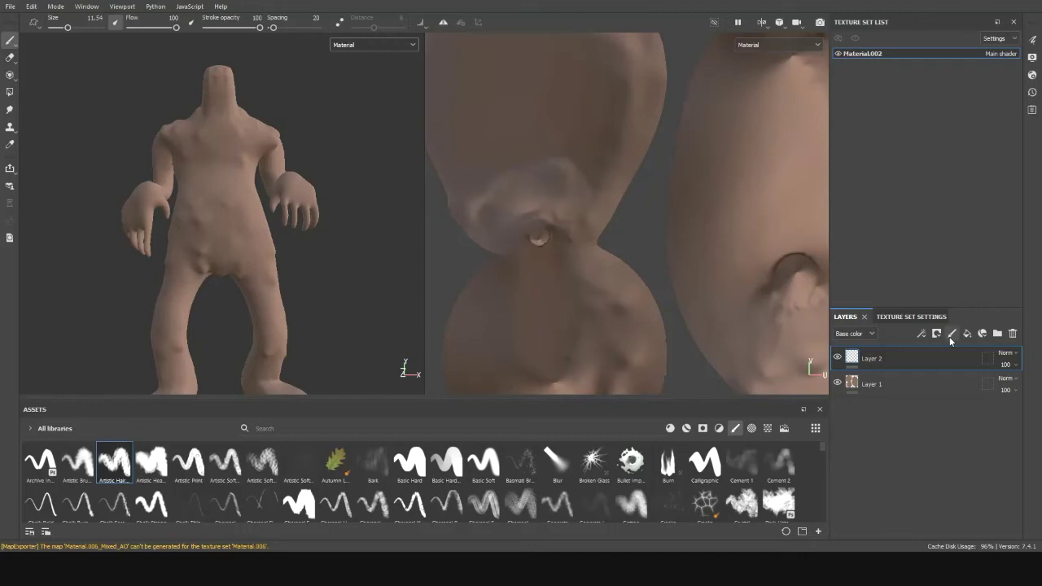
left_click_drag(74, 29, 80, 27)
scroll(212, 203, "up", 3)
left_click_drag(244, 220, 181, 210)
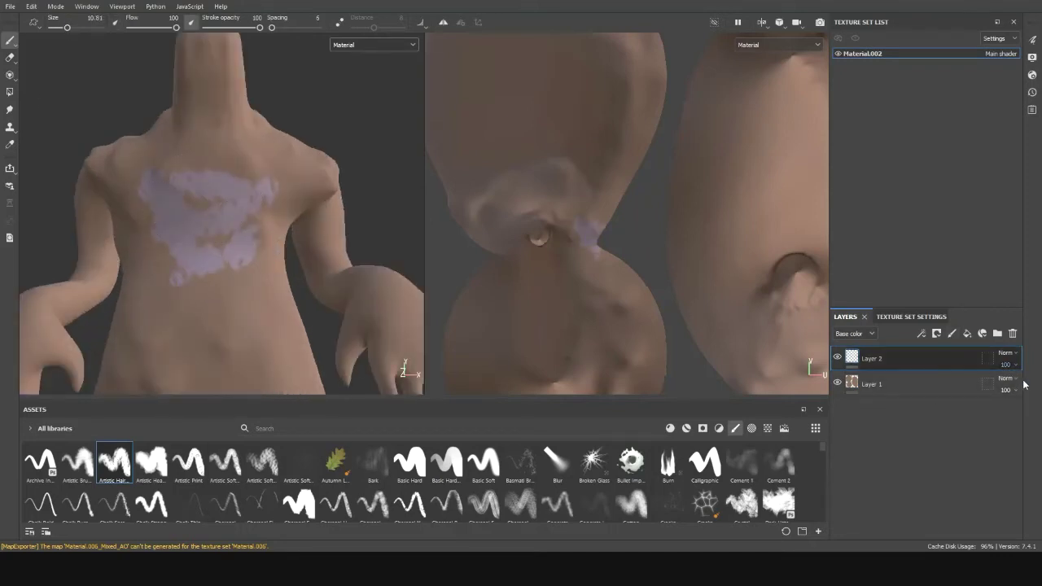
- Lower the new layer's opacity to 58 and paint soft purple fur across the chest with brush size 6.9 and flow 13
scroll(314, 190, "up", 2)
left_click_drag(122, 309, 255, 221)
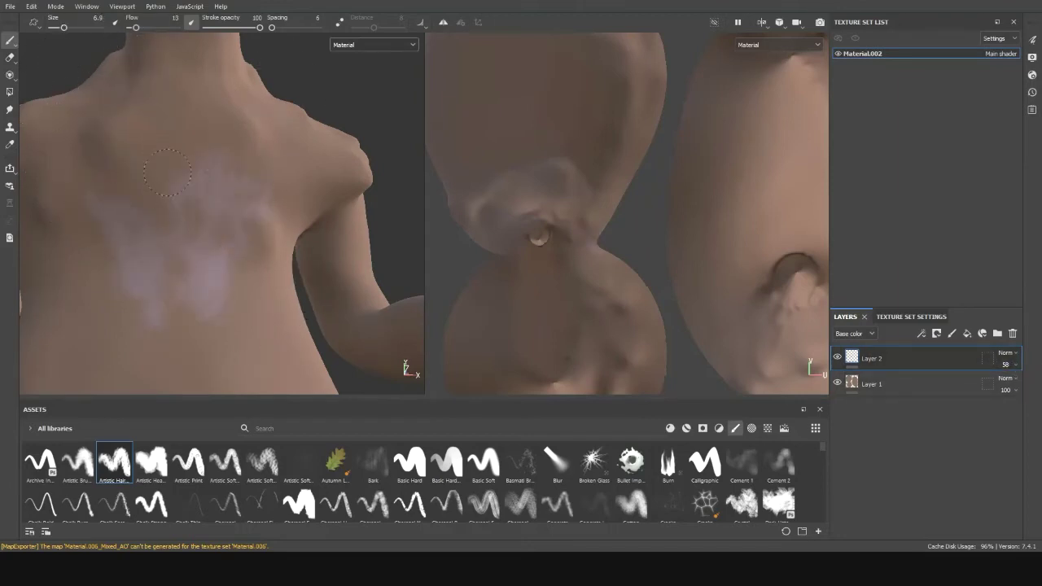
left_click_drag(277, 181, 287, 190, "alt")
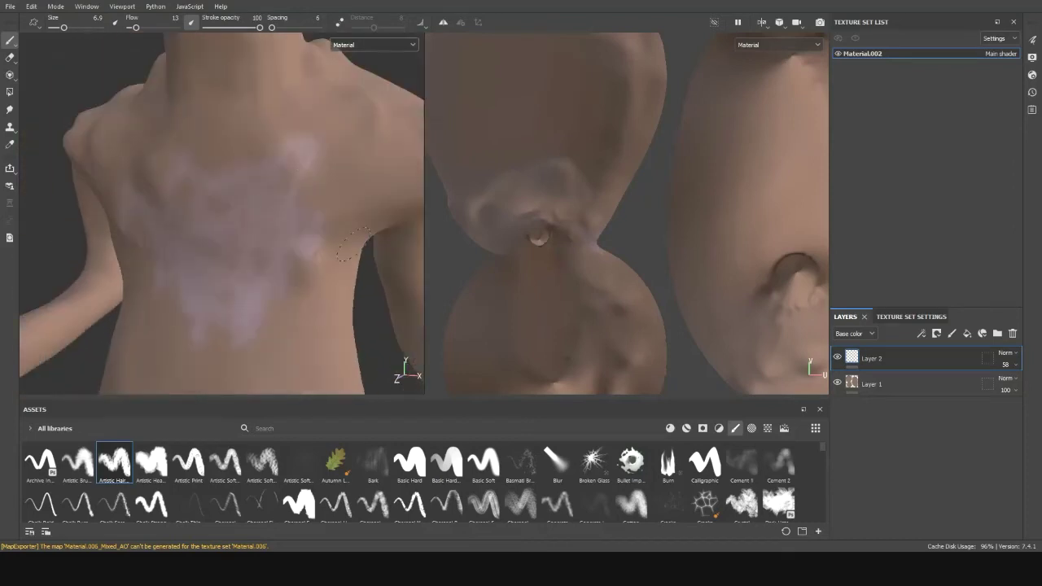
left_click_drag(338, 242, 209, 105, "alt")
scroll(209, 105, "down", 5)
scroll(259, 167, "up", 4)
mouse_move(259, 167)
left_mouse_down("alt")
mouse_move(189, 199)
mouse_move(151, 252)
mouse_move(287, 243)
mouse_move(349, 291)
mouse_move(324, 165)
left_mouse_up("alt")
scroll(151, 251, "down", 4)
scroll(264, 249, "down", 4)
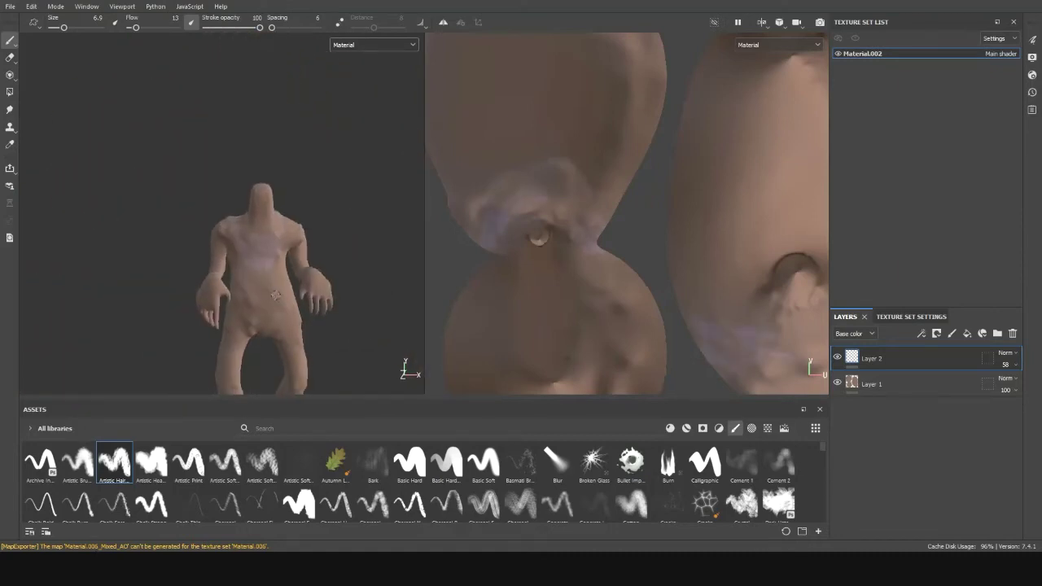
scroll(264, 249, "up", 2)
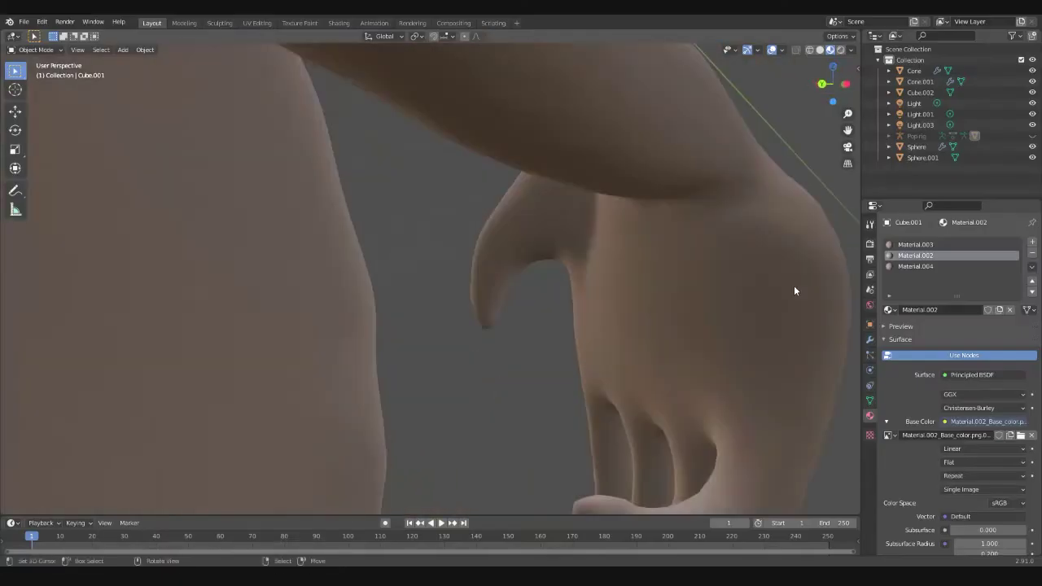
- Back in Blender, link an Image Texture to the body material's Base Color and smooth the lower legs with the Smooth brush at 225 px
scroll(793, 285, "down", 2)
left_click(946, 421)
left_click(727, 325)
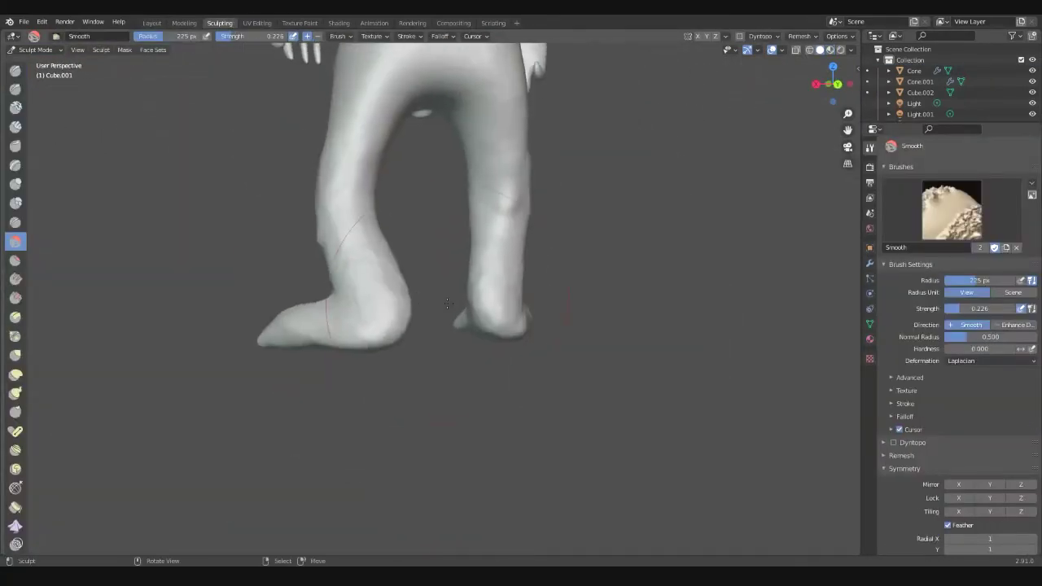
middle_click_drag(447, 303, 199, 430, "ctrl")
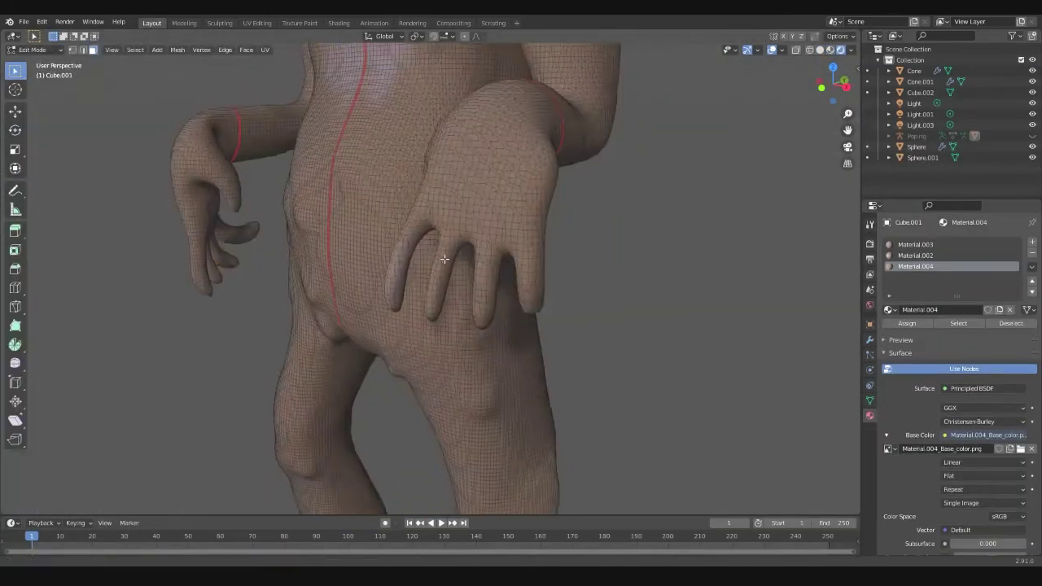
- Circle-select the faces of the hand's outermost finger through the mesh, with X-ray switched off again at the end
key("c")
left_click_drag(374, 260, 330, 351)
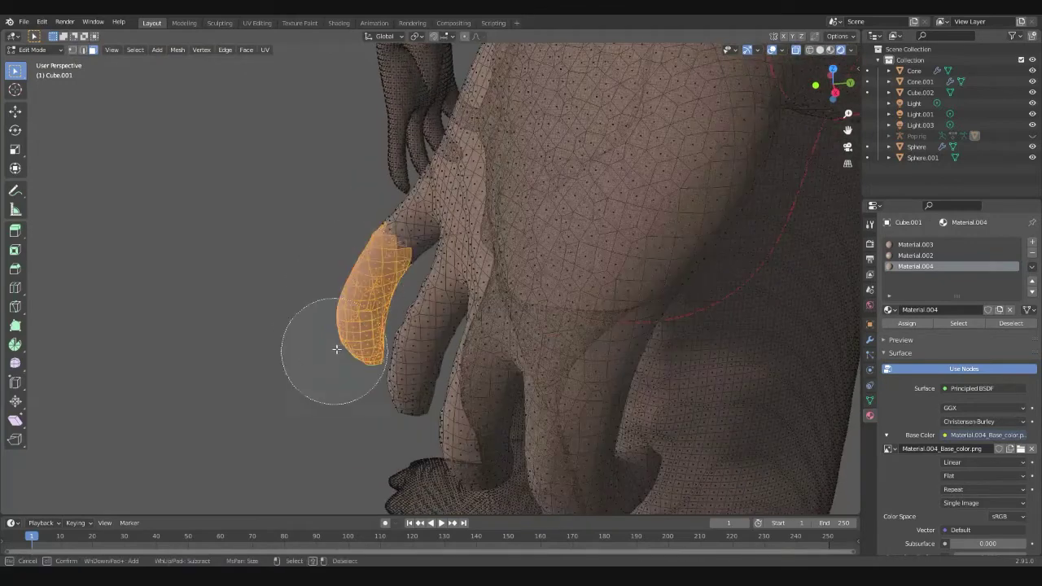
left_click(796, 50)
- Add a material slot to the body with the new Material.005 and unlink the image texture from its Base Color
left_click(889, 310)
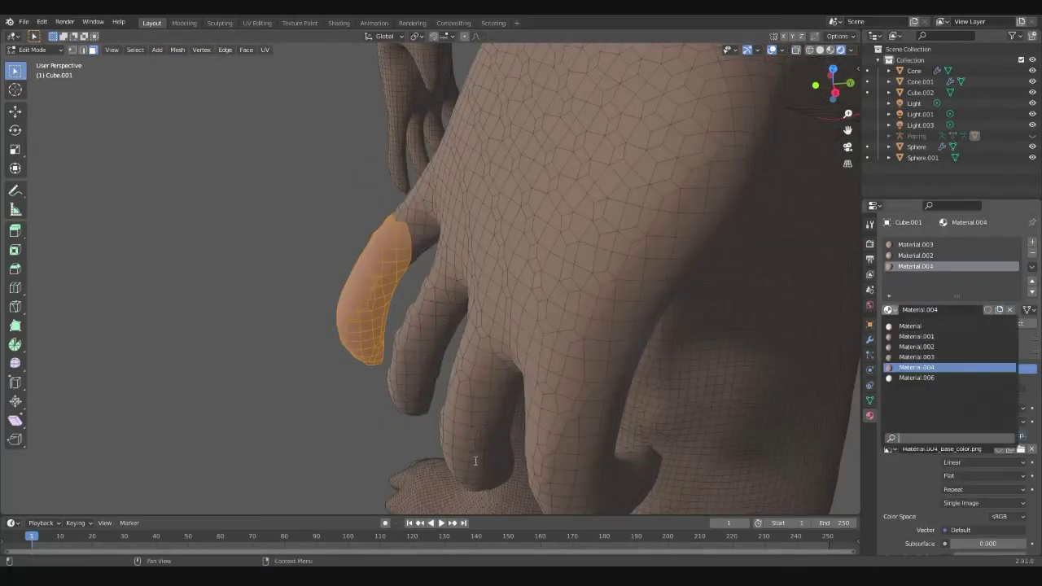
left_click(1033, 242)
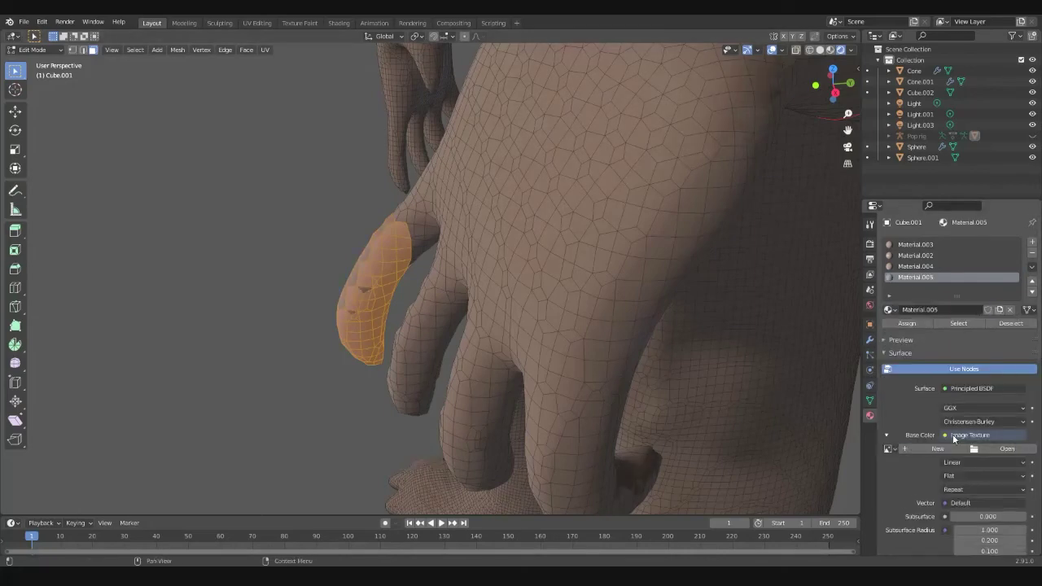
left_click(954, 436)
left_click(814, 366)
- Add a cube in Object Mode, scale it down to tail thickness and place it against the back of the hips
key("Tab")
key("KP_1")
key("KP_3")
key("shift+a")
mouse_move(437, 285)
left_click(479, 294)
middle_click_drag(477, 238, 380, 195, "shift")
key("s")
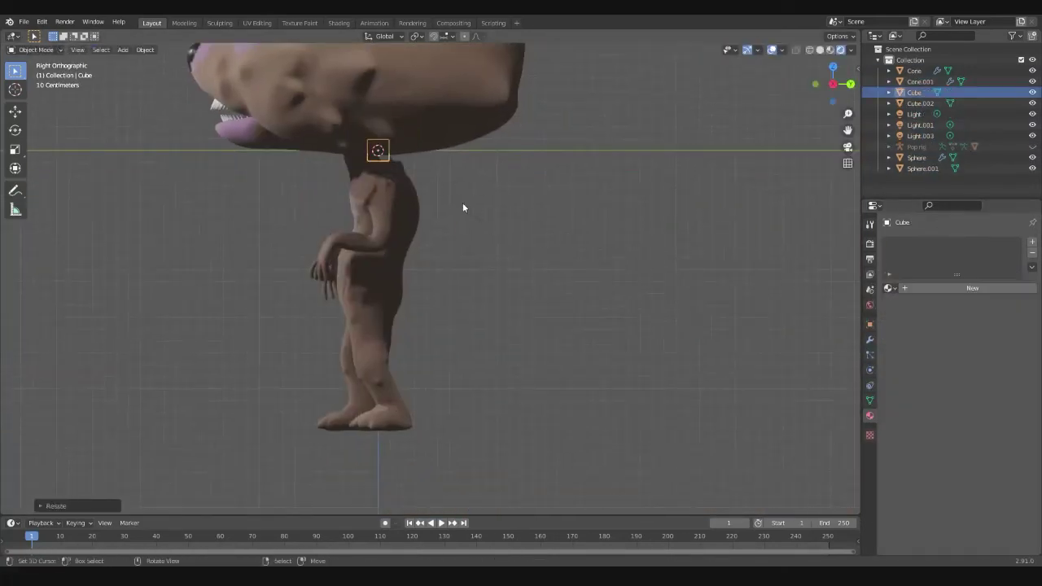
scroll(414, 348, "up", 5)
key("g")
- Add a Subdivision Surface modifier to the small cube
left_click(869, 339)
left_click(959, 242)
left_click(835, 428)
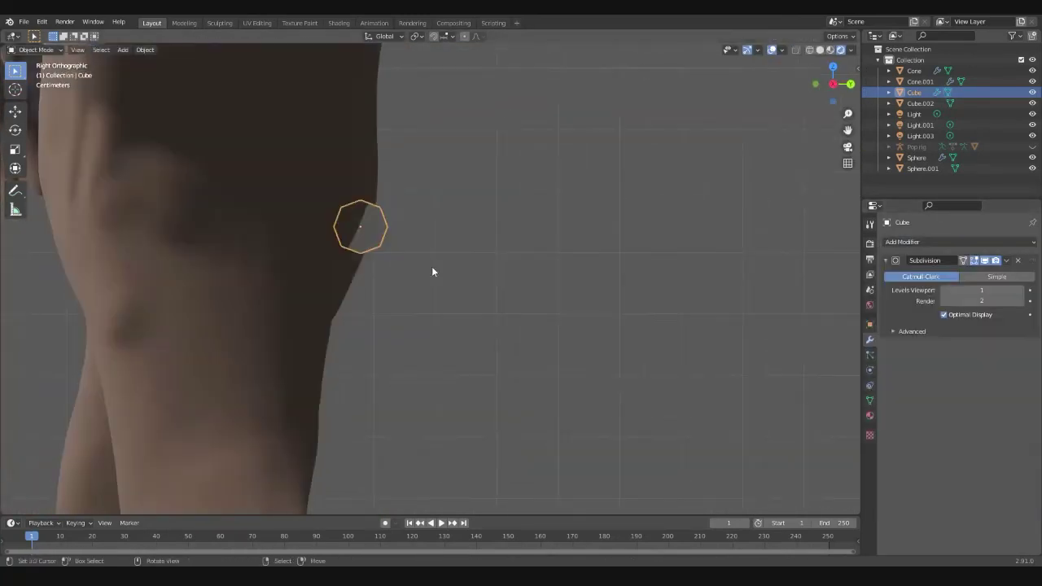
- Extrude the cube downward behind the legs into a tail, bending it sideways toward one foot
key("Tab")
key("e")
left_click(506, 327)
middle_click_drag(506, 328, 716, 407)
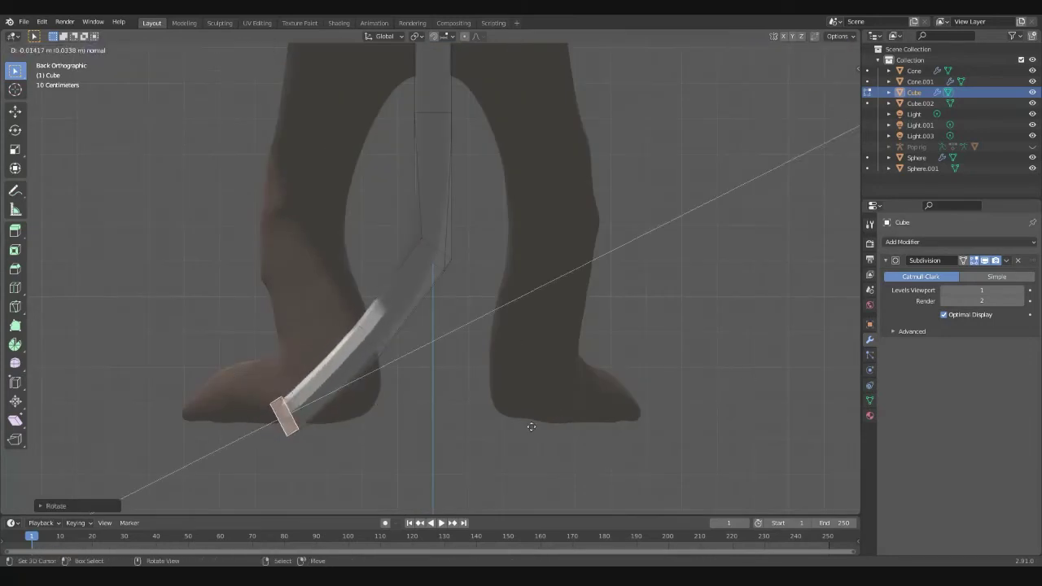
- Extrude further tail segments along the floor behind the foot and curve the tip upward
middle_click_drag(174, 440, 271, 498, "shift")
key("e")
left_click(356, 284)
middle_click_drag(356, 284, 460, 268, "shift")
scroll(460, 268, "up", 1)
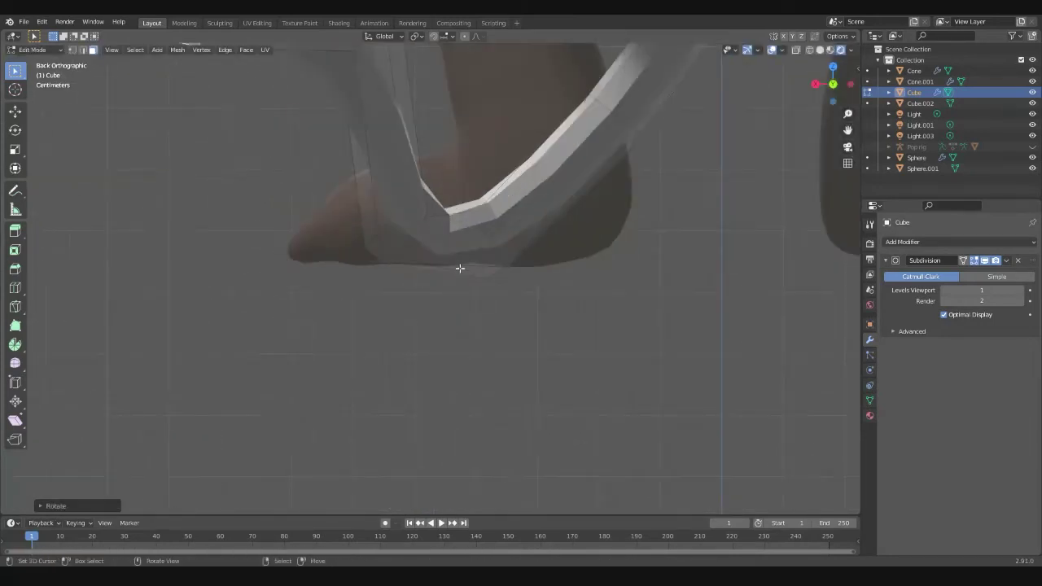
- Smooth the tail by setting its Subdivision viewport level to 3
key("ctrl+3")
right_click(545, 266)
scroll(505, 329, "down", 3)
middle_click_drag(545, 266, 566, 375)
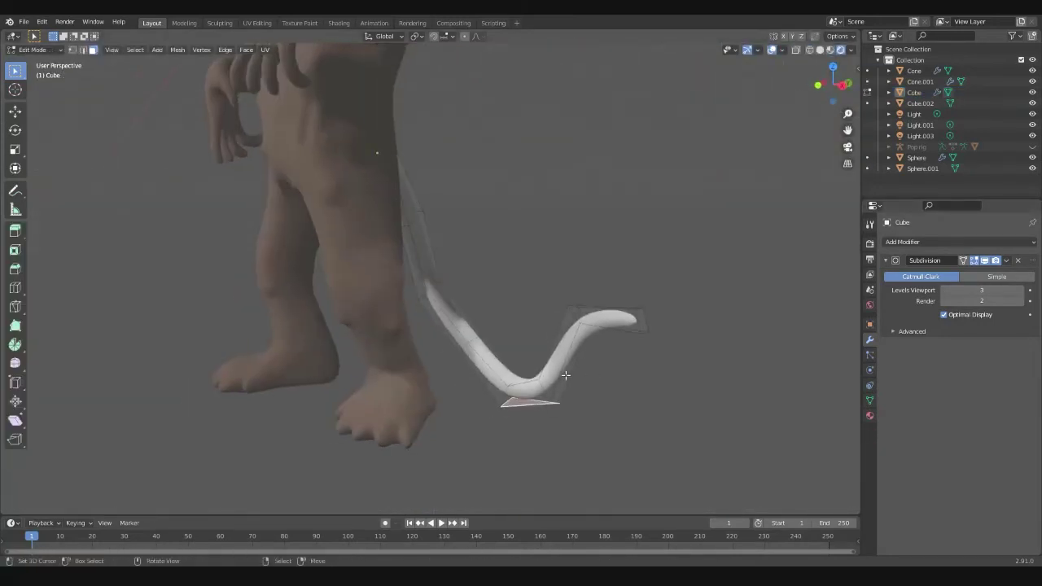
- Return to Object Mode and assign the existing Material.005 to the tail
middle_click_drag(600, 321, 465, 144)
key("Tab")
left_click(392, 322)
scroll(465, 144, "up", 1)
left_click(869, 417)
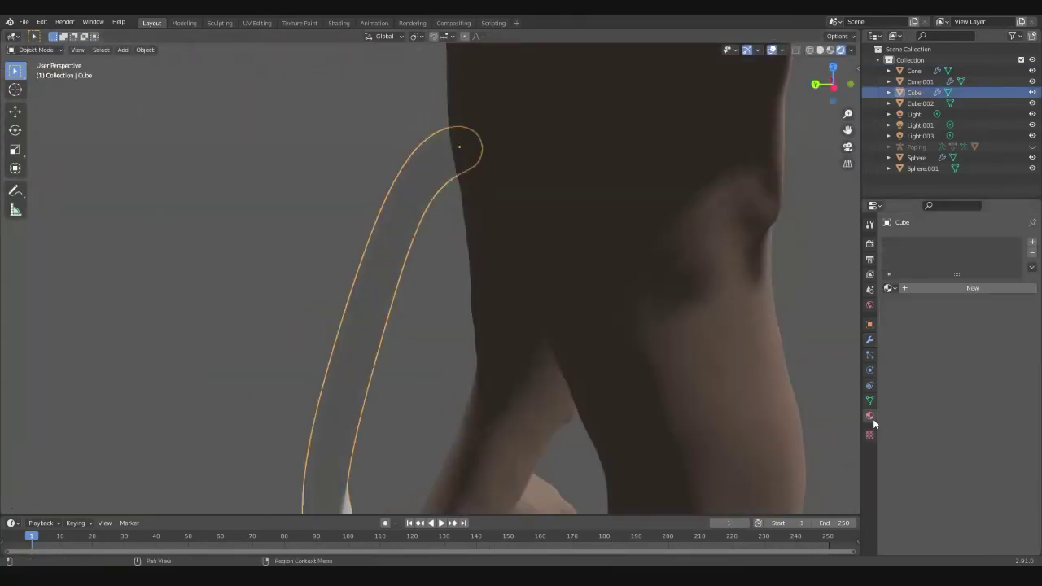
left_click(903, 356)
- Sculpt the head's upper lip around the teeth with the Snake Hook brush at a radius of about 257 px
key("KP_1")
scroll(549, 215, "down", 3)
scroll(544, 186, "up", 5)
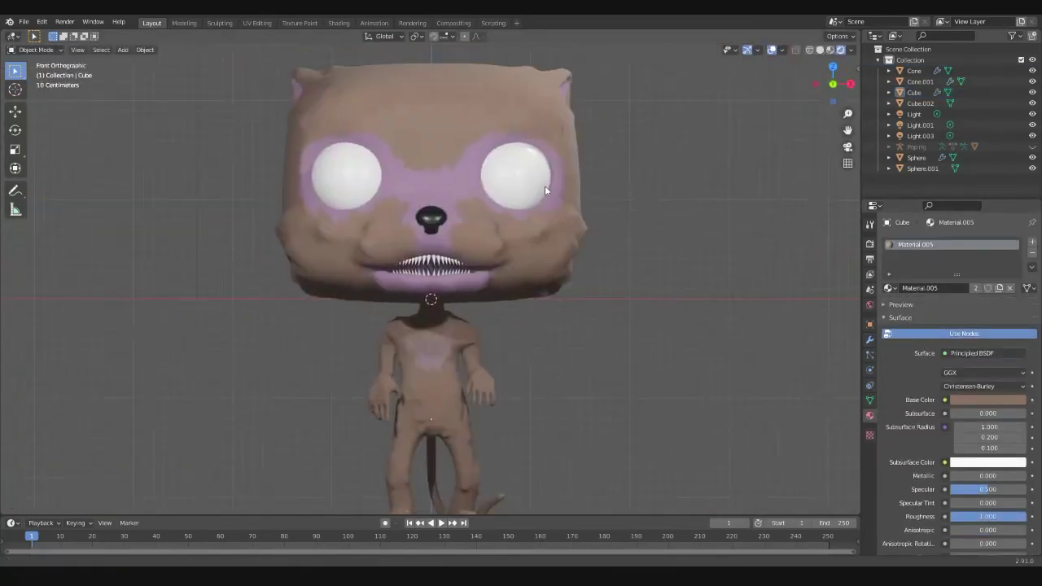
middle_click_drag(520, 243, 523, 301)
left_click(524, 302)
scroll(524, 301, "up", 3)
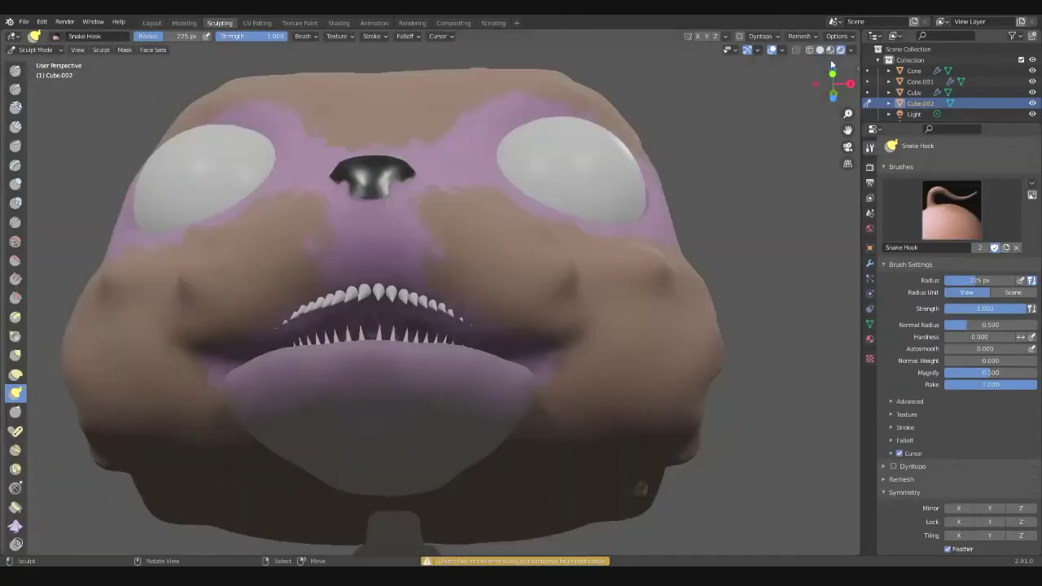
scroll(512, 372, "up", 2)
mouse_move(512, 372)
middle_mouse_down()
mouse_move(497, 363)
mouse_move(333, 378)
mouse_move(416, 352)
mouse_move(442, 321)
mouse_move(533, 318)
mouse_move(480, 299)
middle_mouse_up()
left_click(414, 344)
scroll(532, 318, "up", 2)
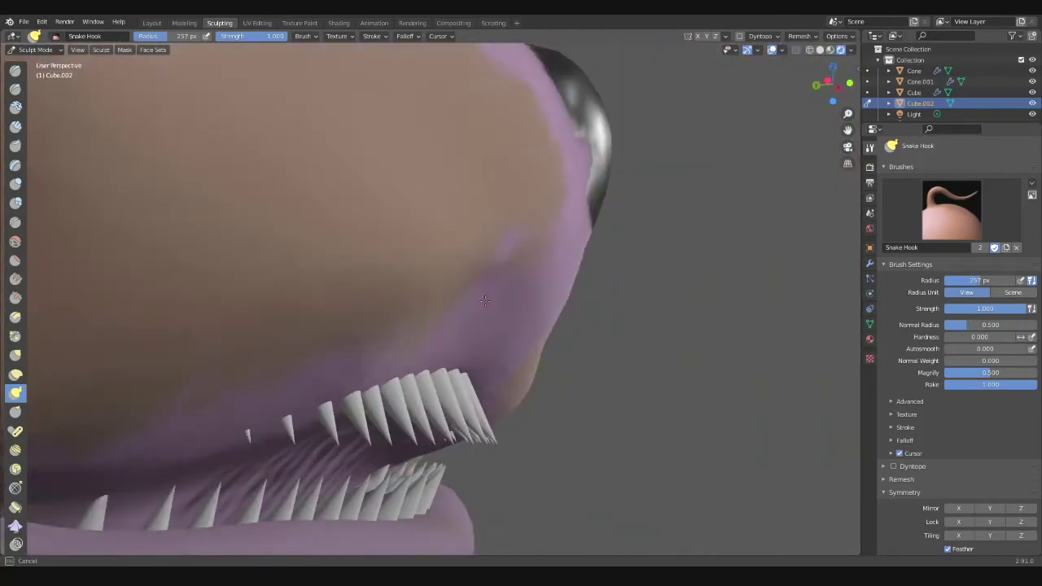
middle_click_drag(431, 340, 413, 219)
middle_click_drag(714, 310, 2, 273)
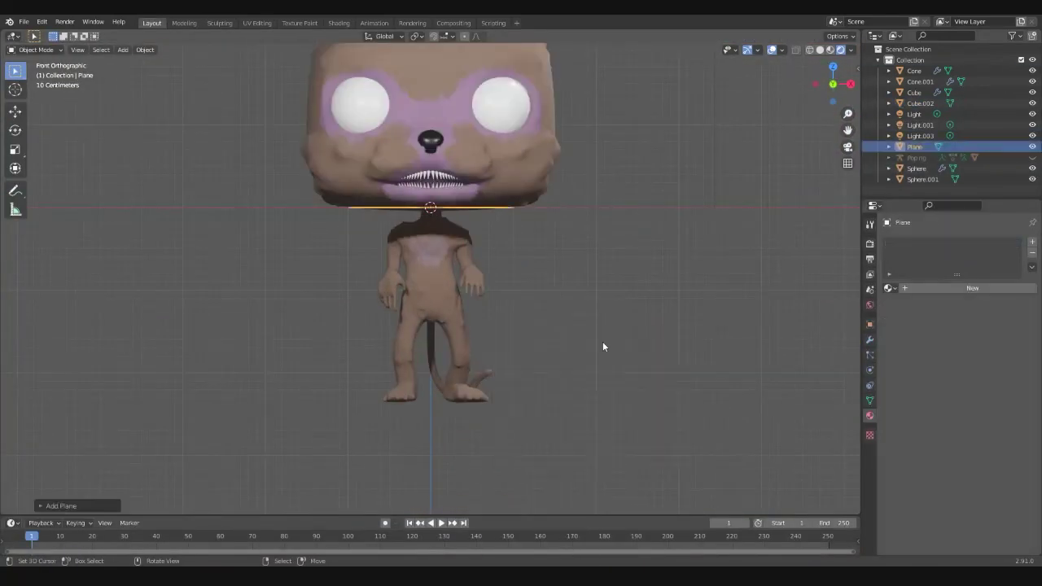
- Lower the new plane along Z in side view until it lies at the soles of the feet
key("KP_3")
key("g")
key("z")
left_click(562, 242)
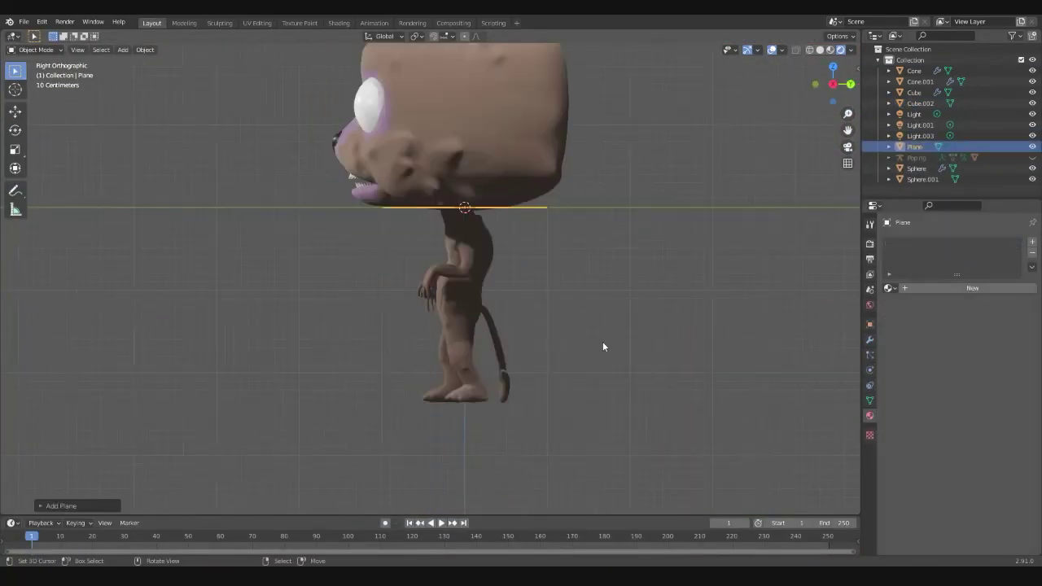
scroll(698, 302, "up", 5)
middle_click_drag(698, 302, 459, 326)
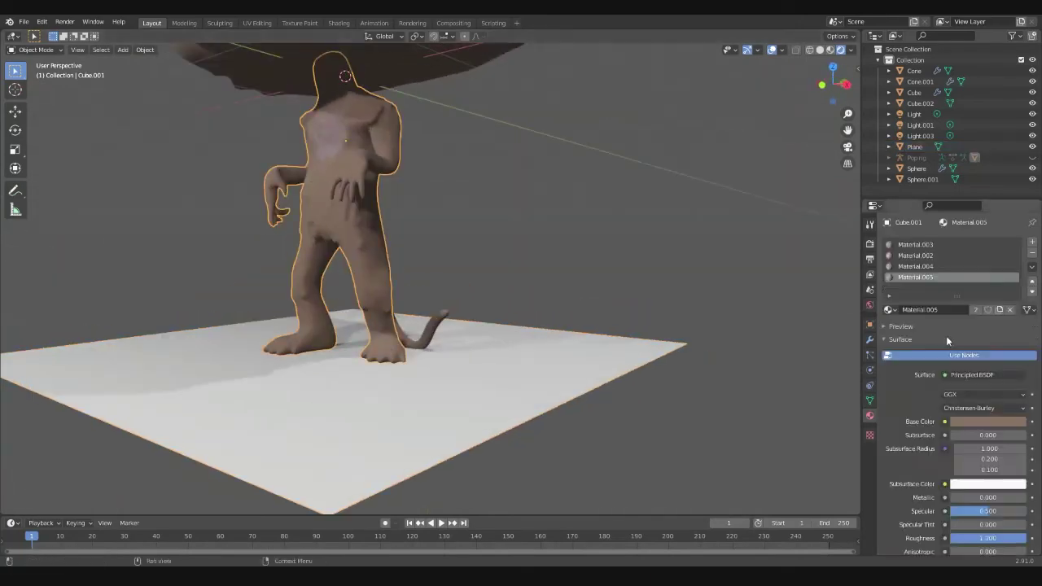
- Add a Boolean modifier to the body in Difference mode with the Plane as its object
left_click(869, 340)
left_click(961, 242)
left_click(965, 304)
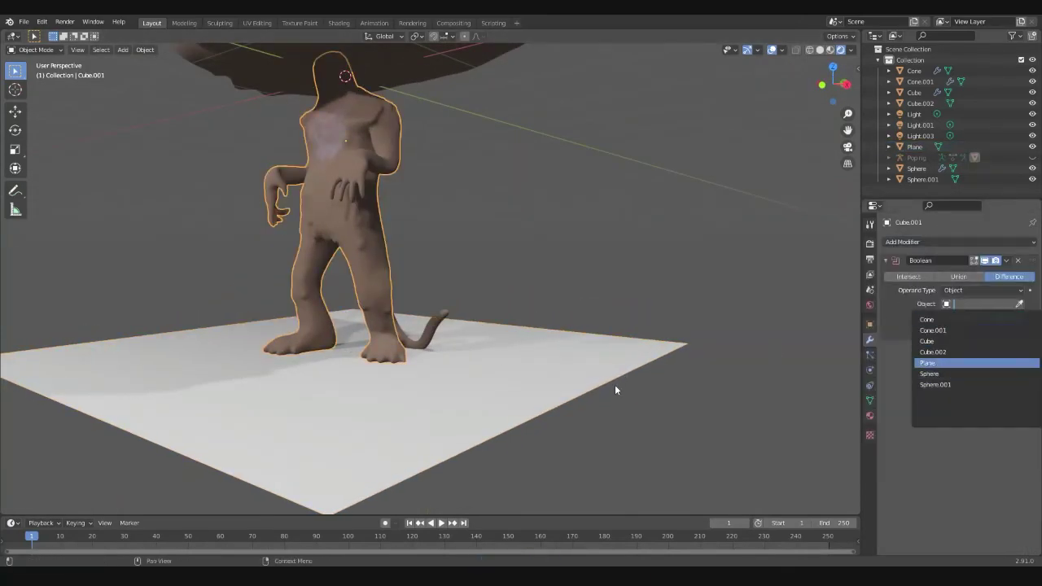
left_click(944, 362)
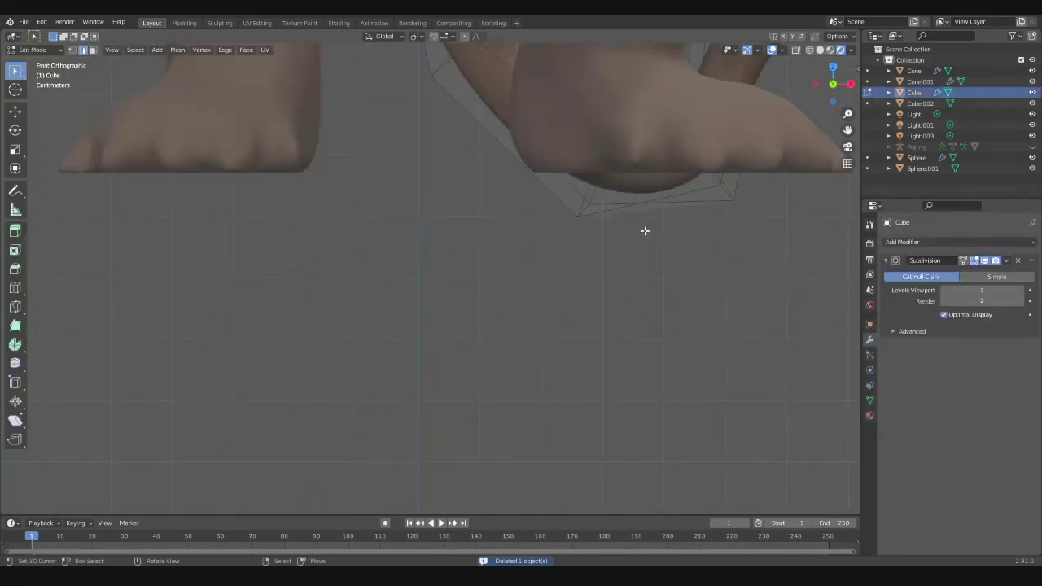
- Move the tail's lowest bend up in Edit Mode so it is level with the flattened feet
key("g")
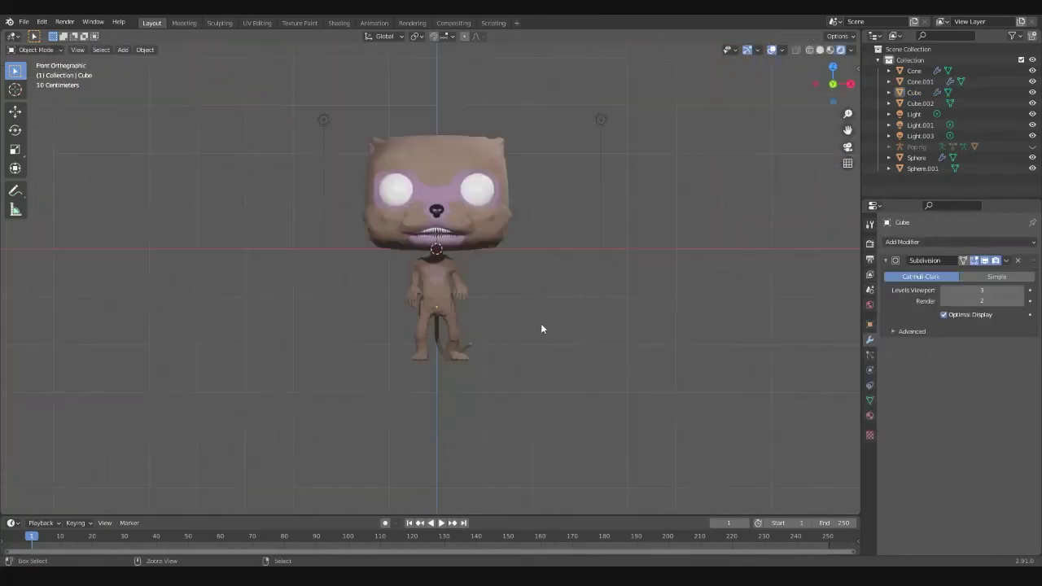